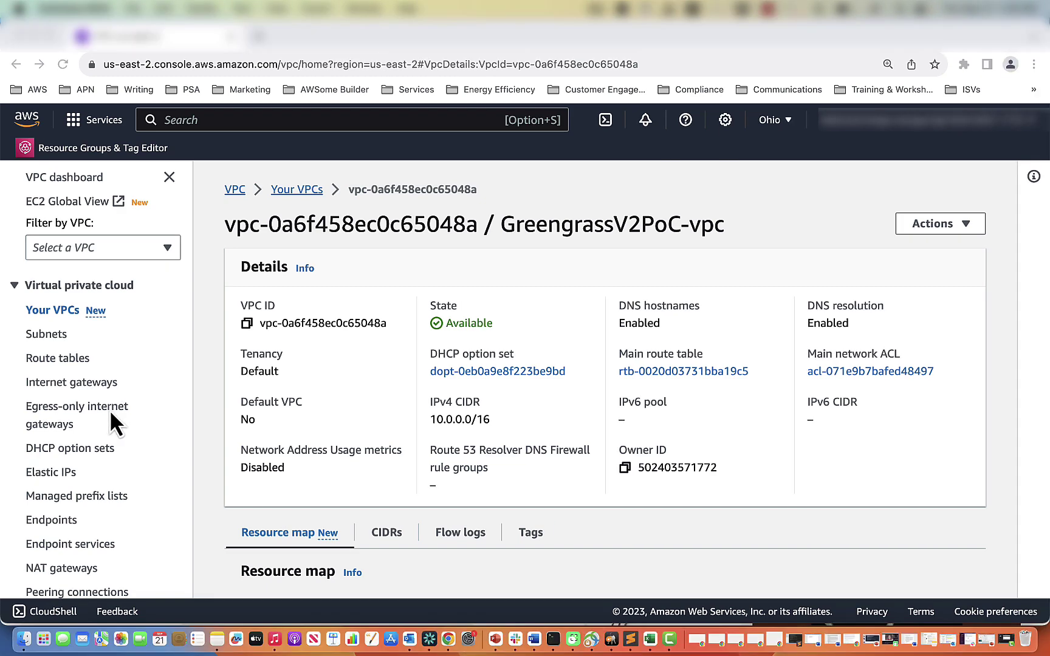
# Start a new security group from the VPC security groups list and name it iot-endpoints-video1
pyautogui.scroll(-9, 110, 410)
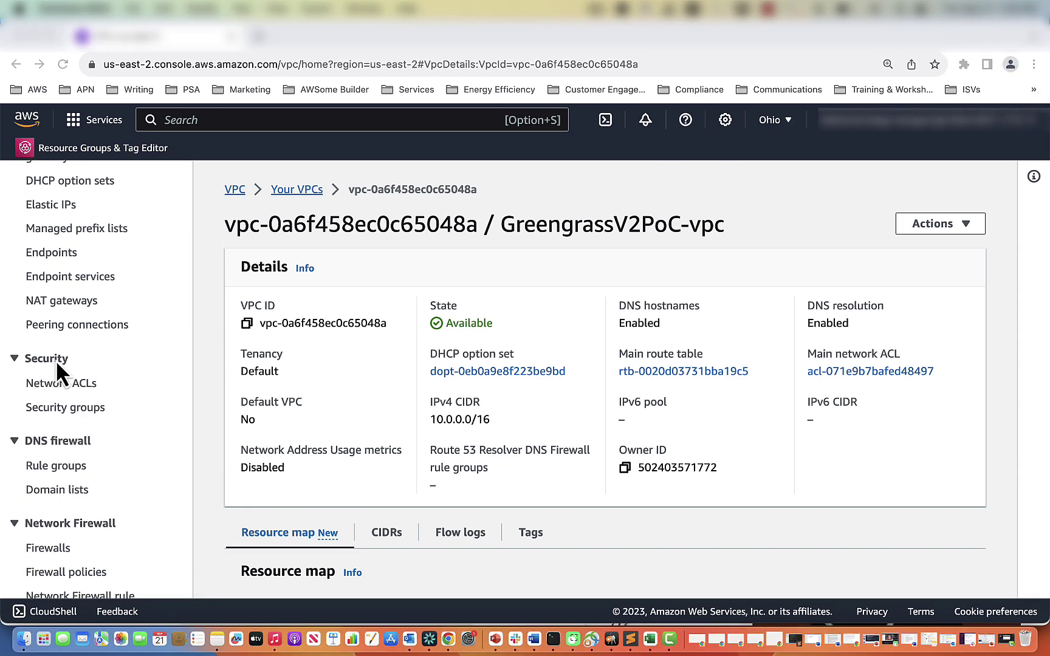
pyautogui.click(94, 413)
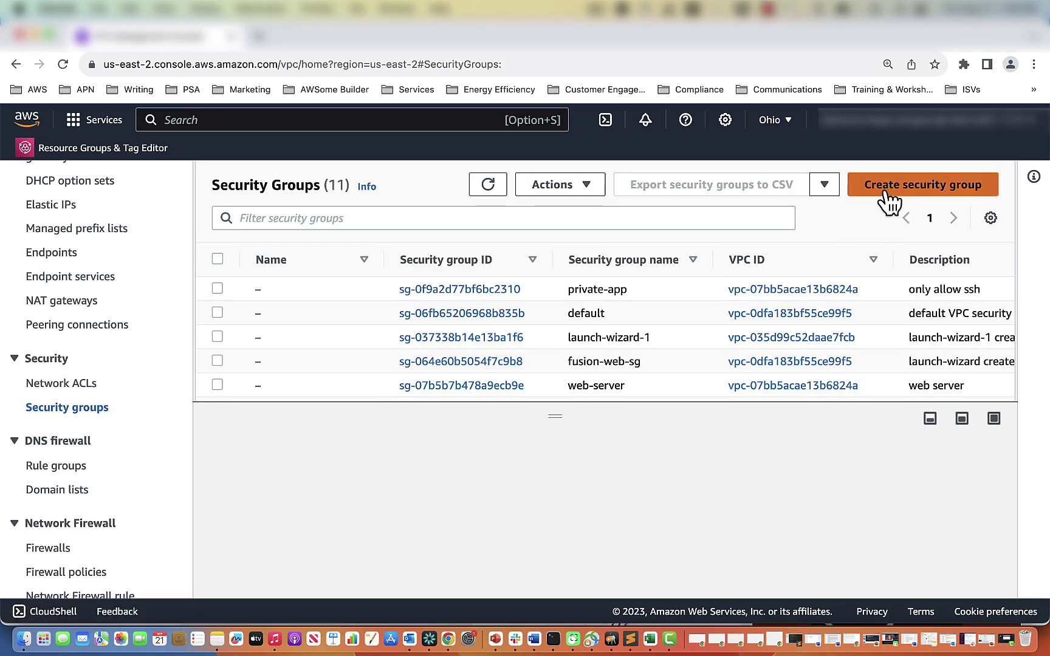
pyautogui.click(905, 185)
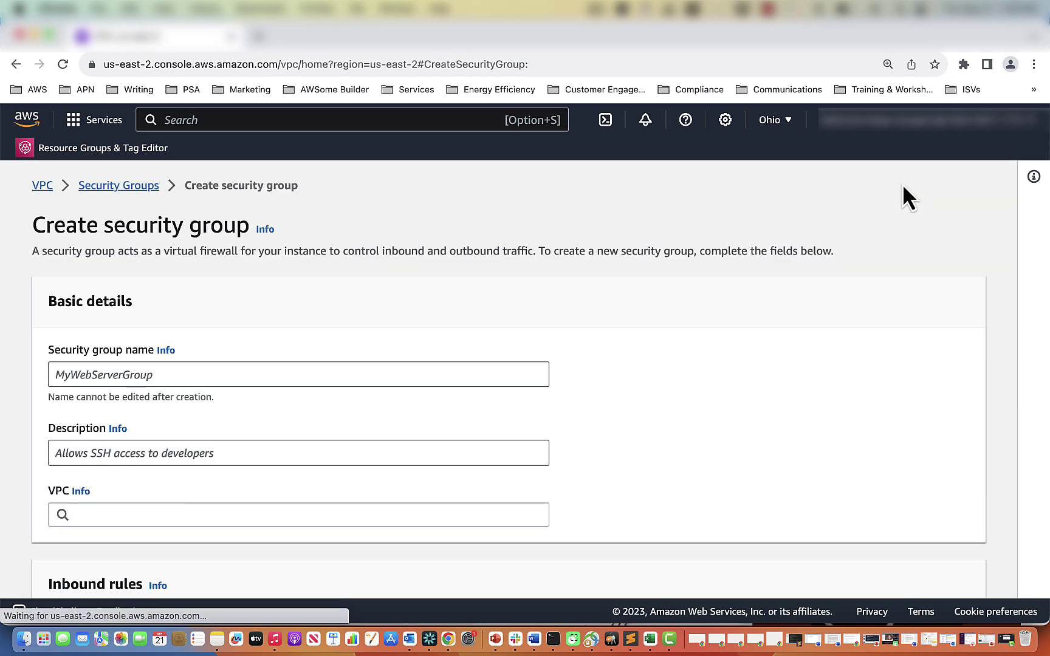
pyautogui.write('iot-endpoints-video1')
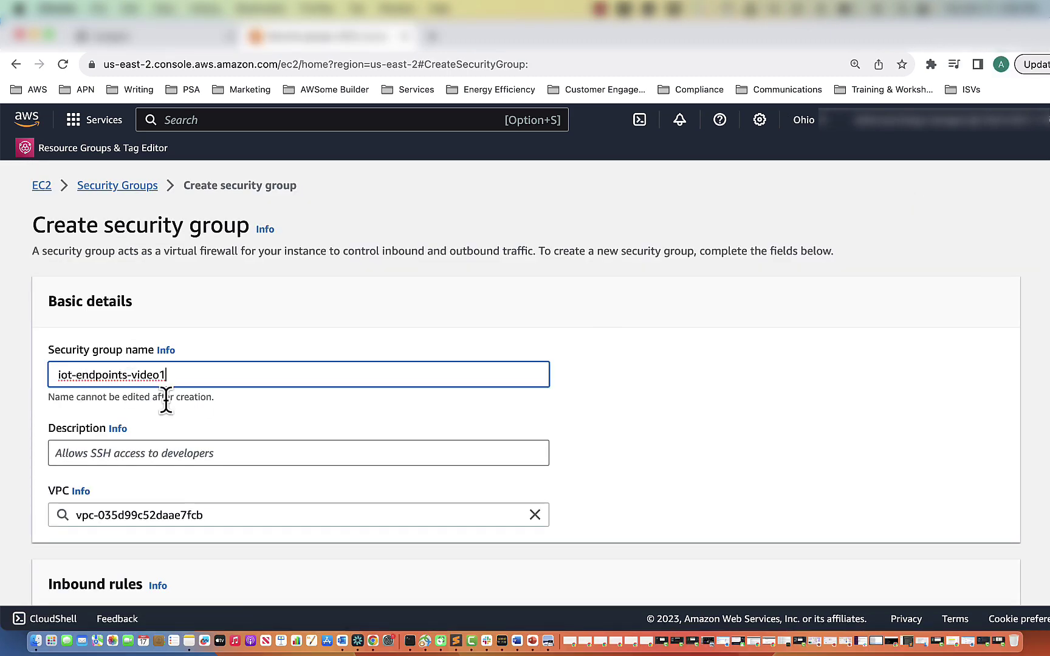
# Set the security group's description to "security group for iot endpoints"
pyautogui.scroll(-1, 181, 410)
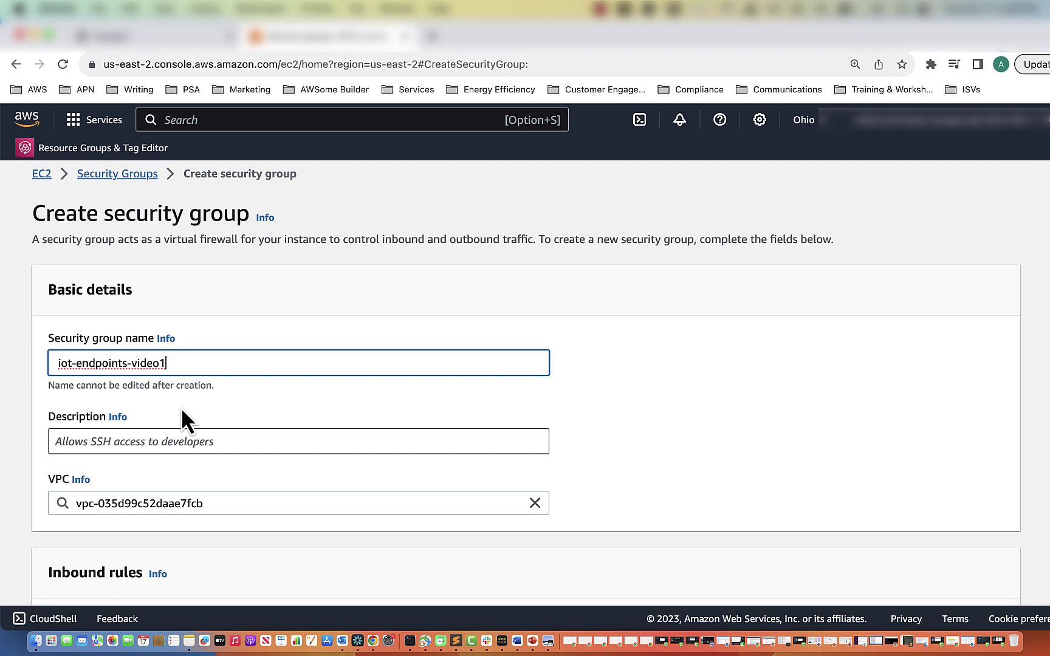
pyautogui.click(185, 438)
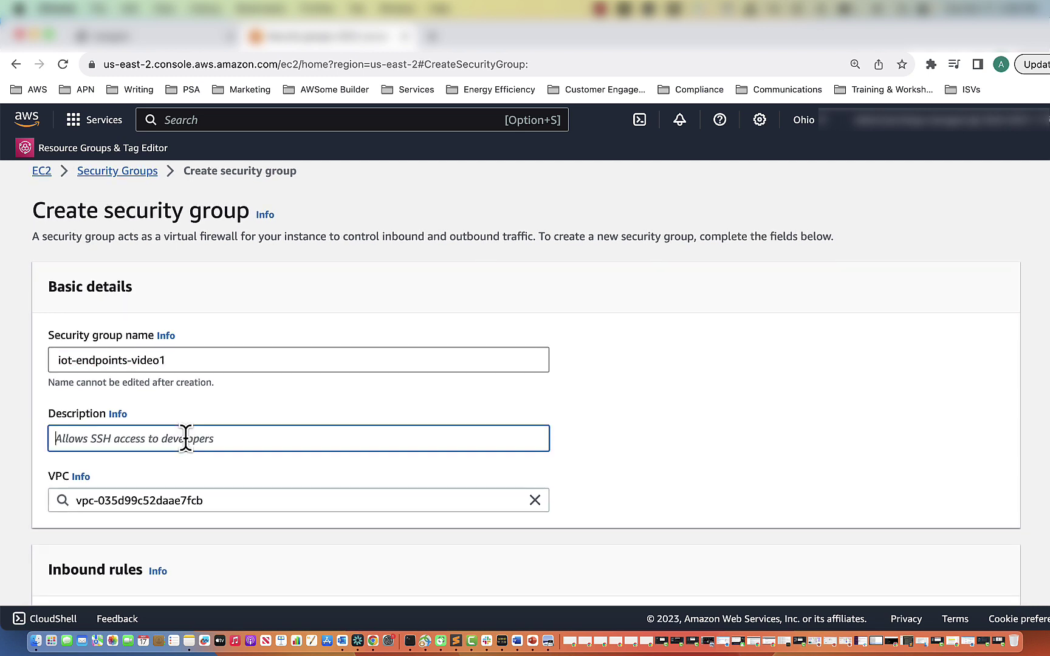
pyautogui.write('e')
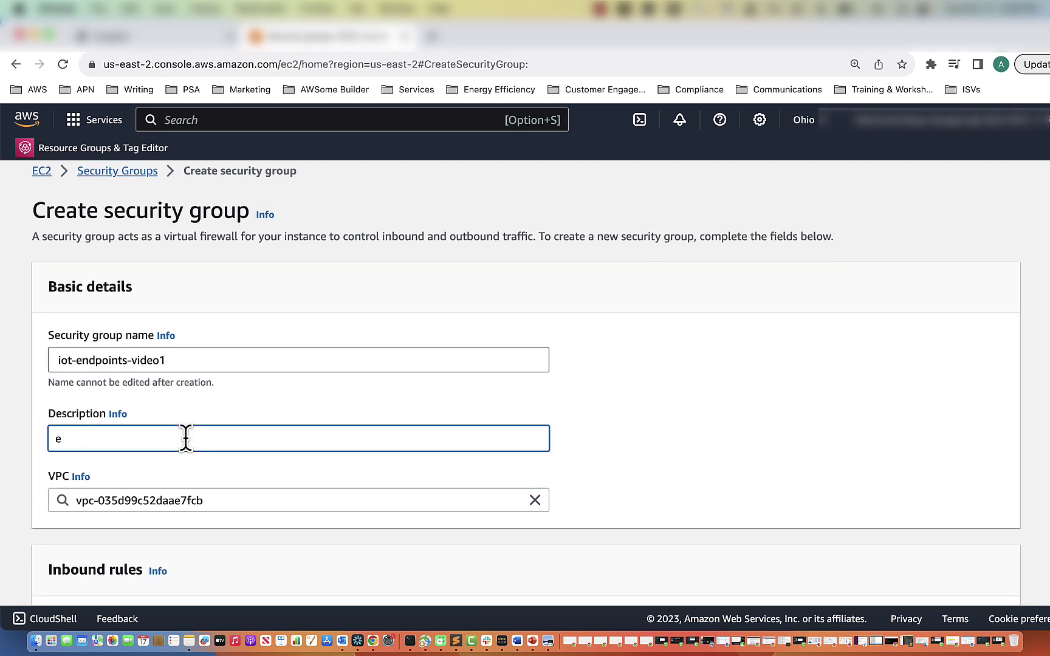
pyautogui.write('ecurity group o')
pyautogui.write('r e')
pyautogui.write('ot endpoitns')
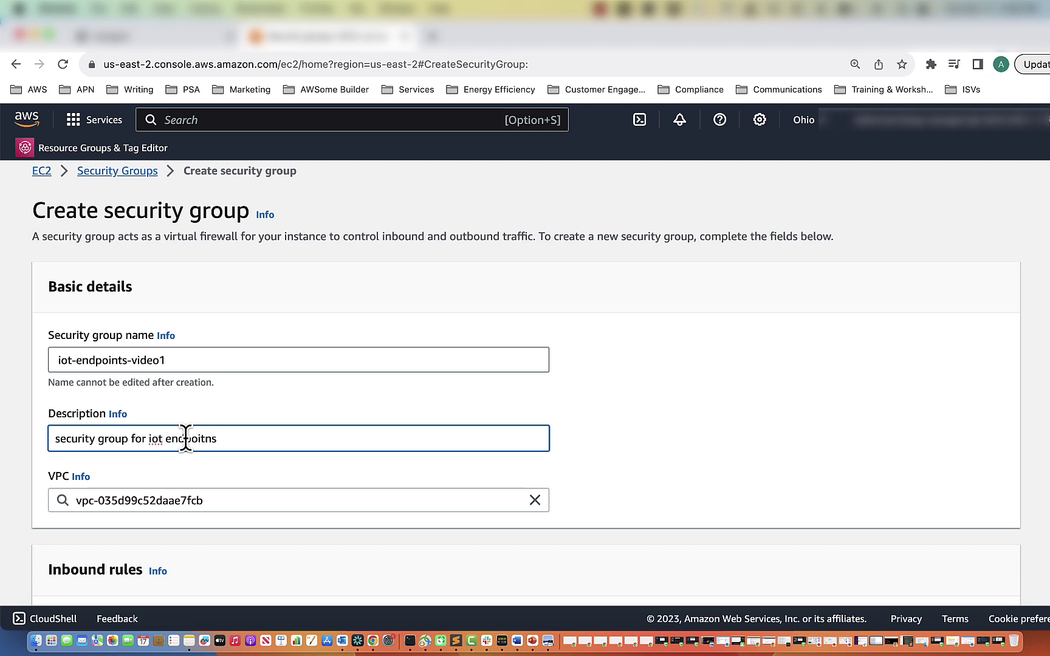
pyautogui.press('BackSpace')
pyautogui.press('BackSpace')
pyautogui.write('nts')
pyautogui.press('BackSpace')
pyautogui.press('BackSpace')
pyautogui.press('BackSpace')
pyautogui.press('BackSpace')
pyautogui.write('nts')
# Replace the preselected VPC with vpc-0a6f458ec0c65048a for the security group
pyautogui.scroll(-3, 186, 438)
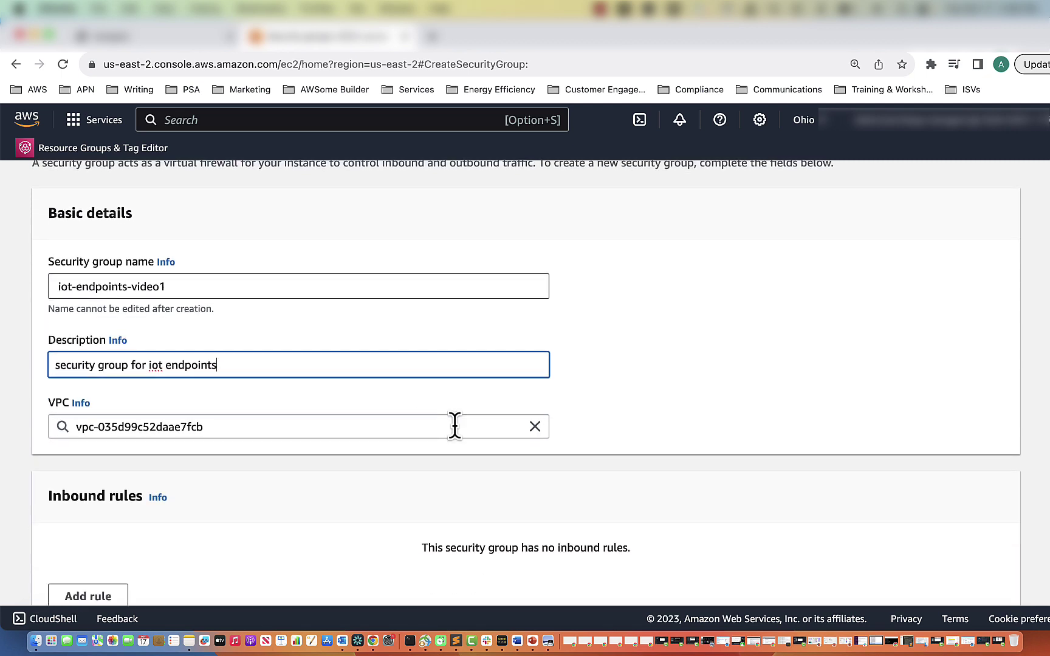
pyautogui.click(535, 427)
pyautogui.click(389, 390)
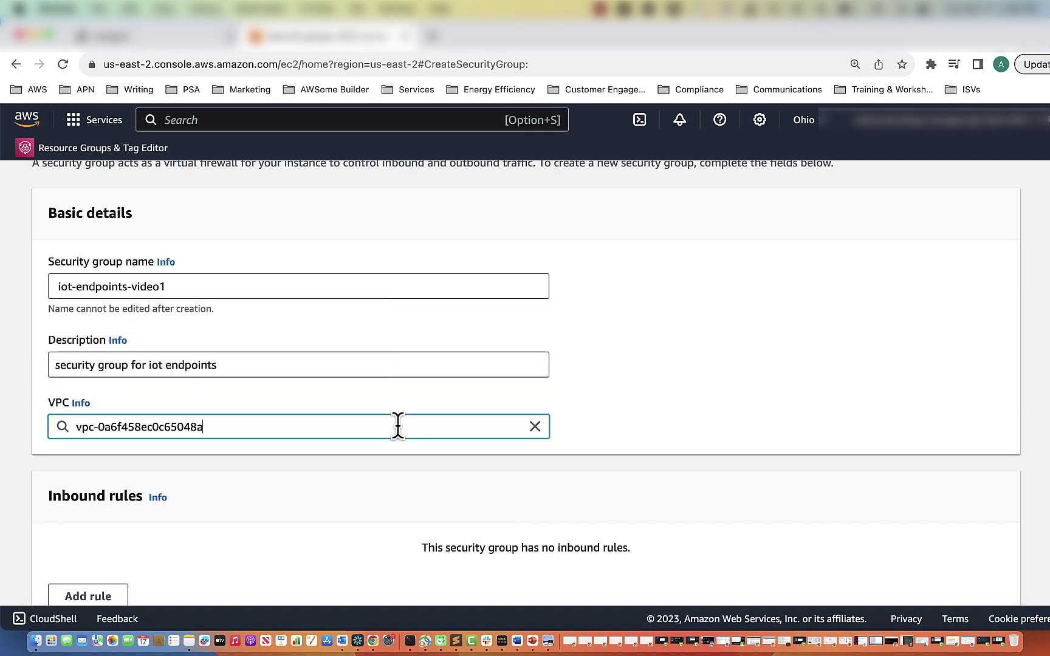
# Add a Custom TCP inbound rule for port 8883 with source 0.0.0.0/0 and the description "greengrass"
pyautogui.scroll(-10, 304, 450)
pyautogui.click(124, 320)
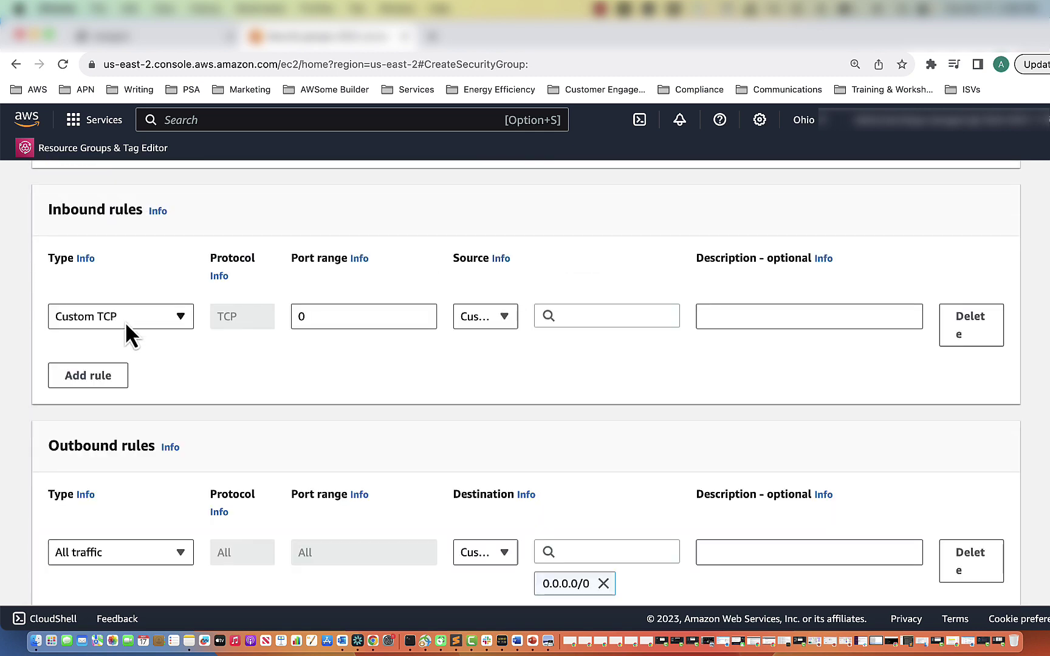
pyautogui.click(296, 316)
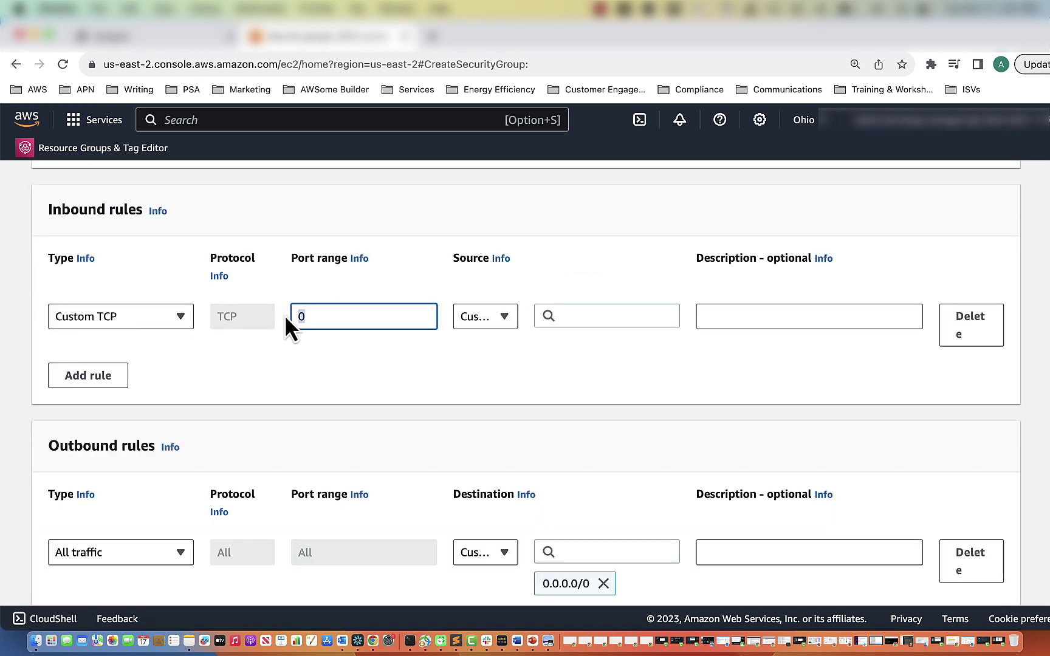
pyautogui.write('8883')
pyautogui.click(560, 317)
pyautogui.click(597, 376)
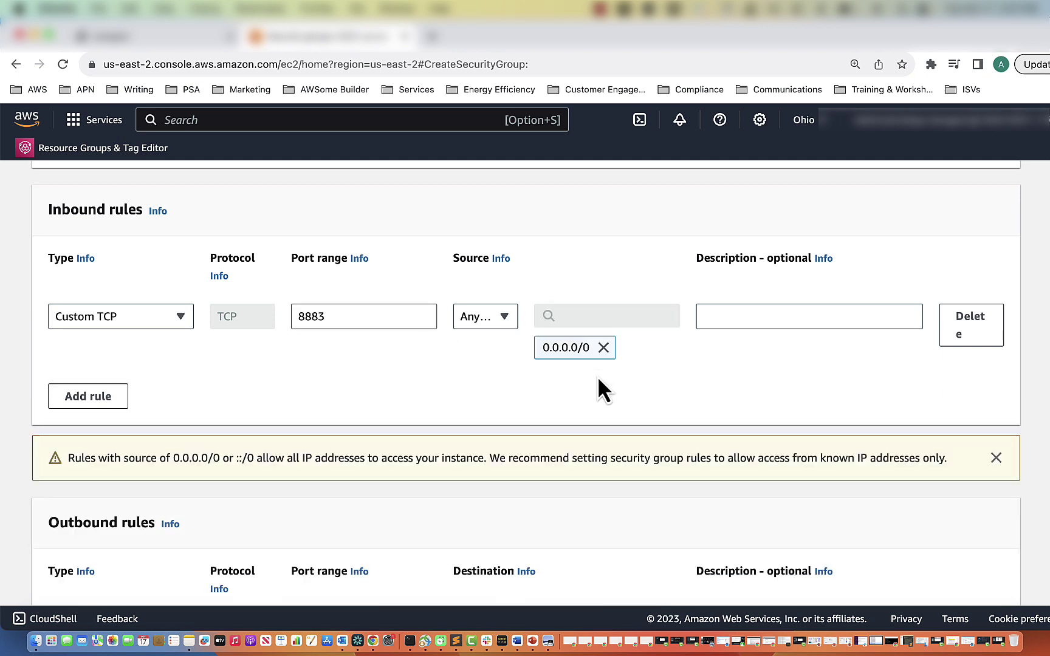
pyautogui.click(733, 322)
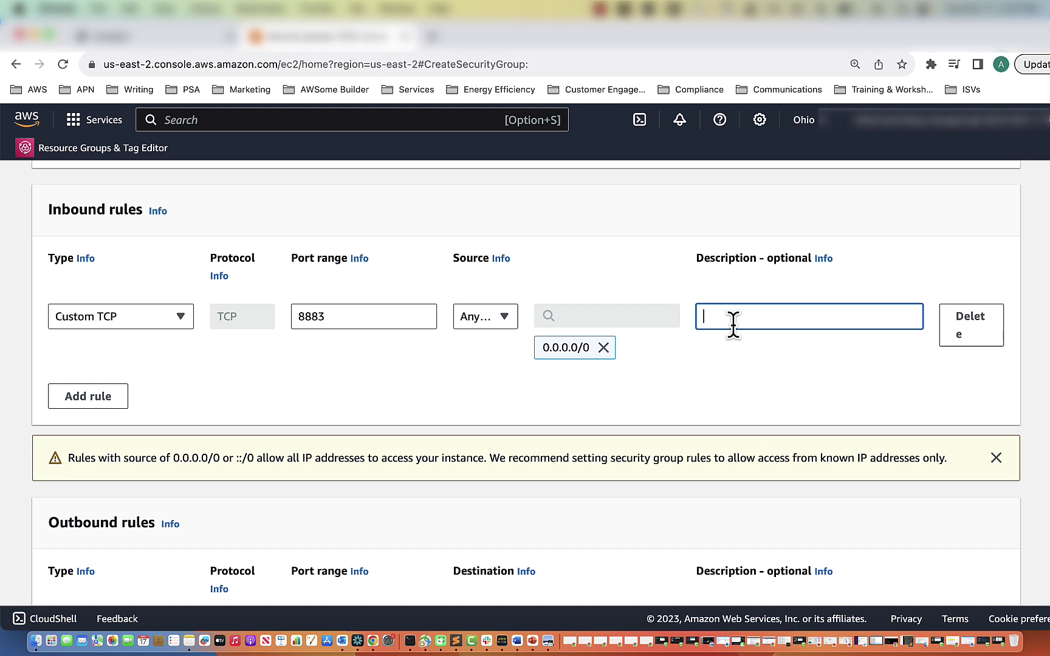
pyautogui.write('greengrass')
# Add a second Custom TCP inbound rule for port 443 with source 0.0.0.0/0 and the description "greengrass"
pyautogui.click(103, 398)
pyautogui.moveTo(341, 404); pyautogui.dragTo(290, 405)
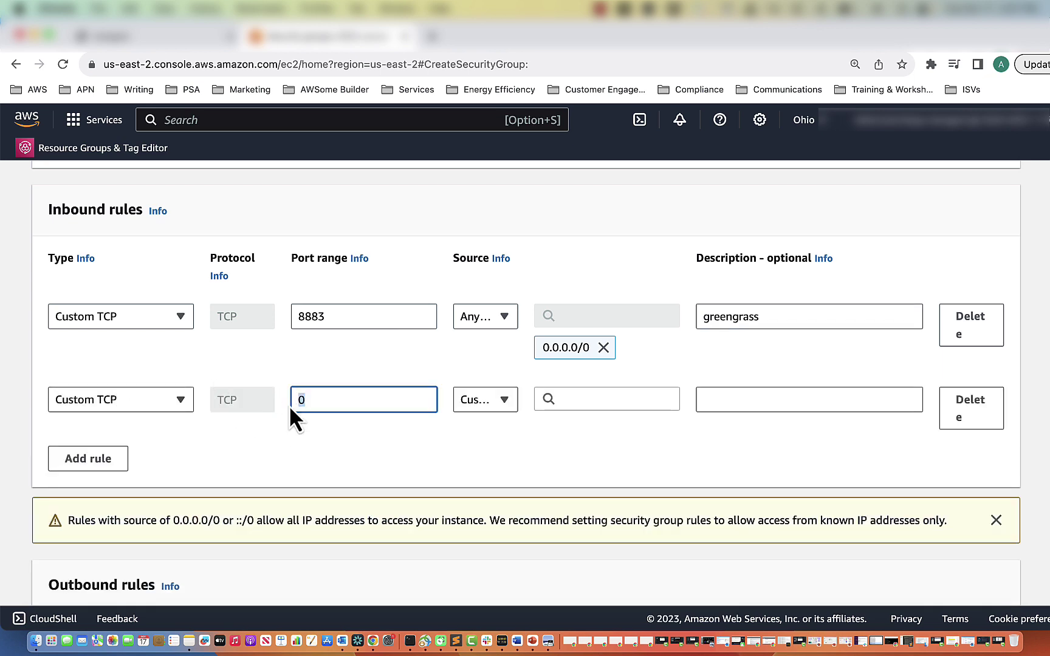
pyautogui.write('443')
pyautogui.click(649, 399)
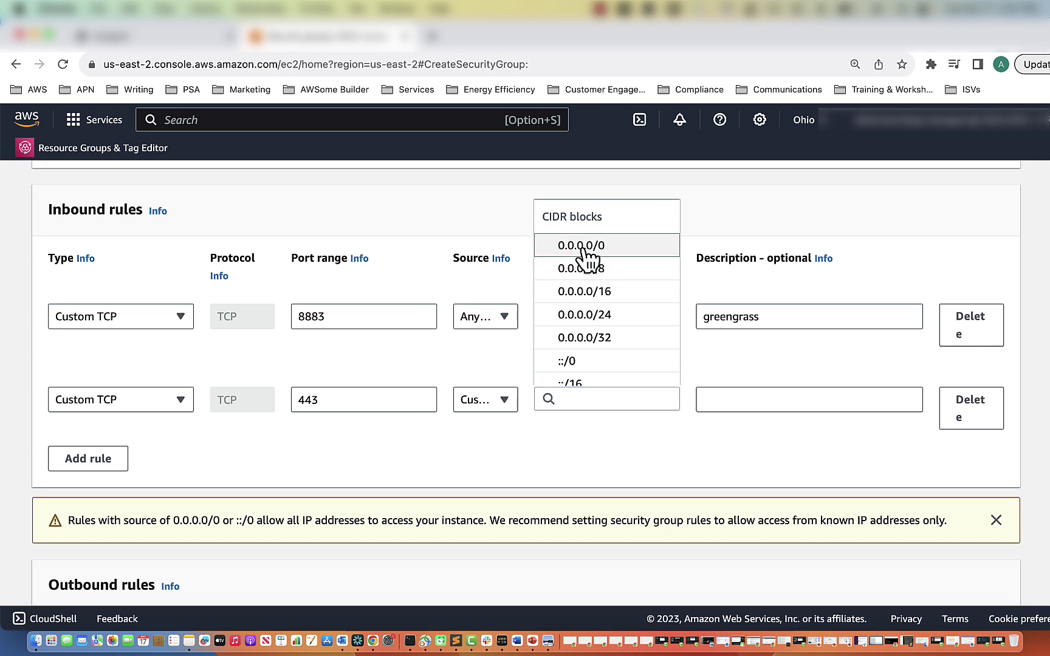
pyautogui.click(584, 245)
pyautogui.click(731, 399)
pyautogui.write('greengrass')
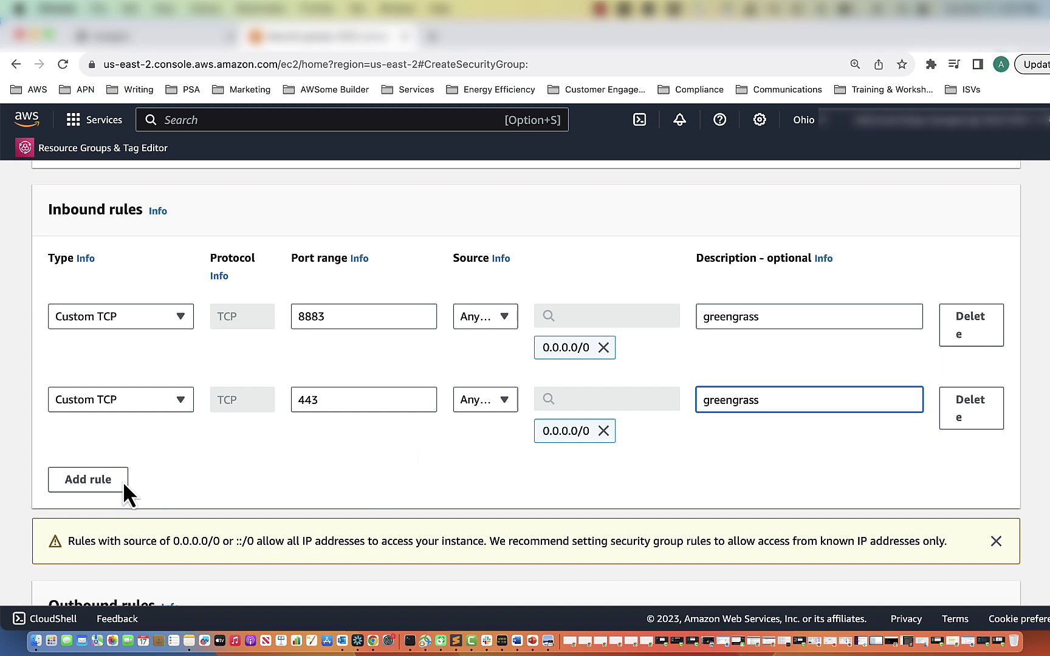
# Add a third Custom TCP inbound rule for port 8443 from 0.0.0.0/0, described as "greengrass - iot comm"
pyautogui.click(104, 482)
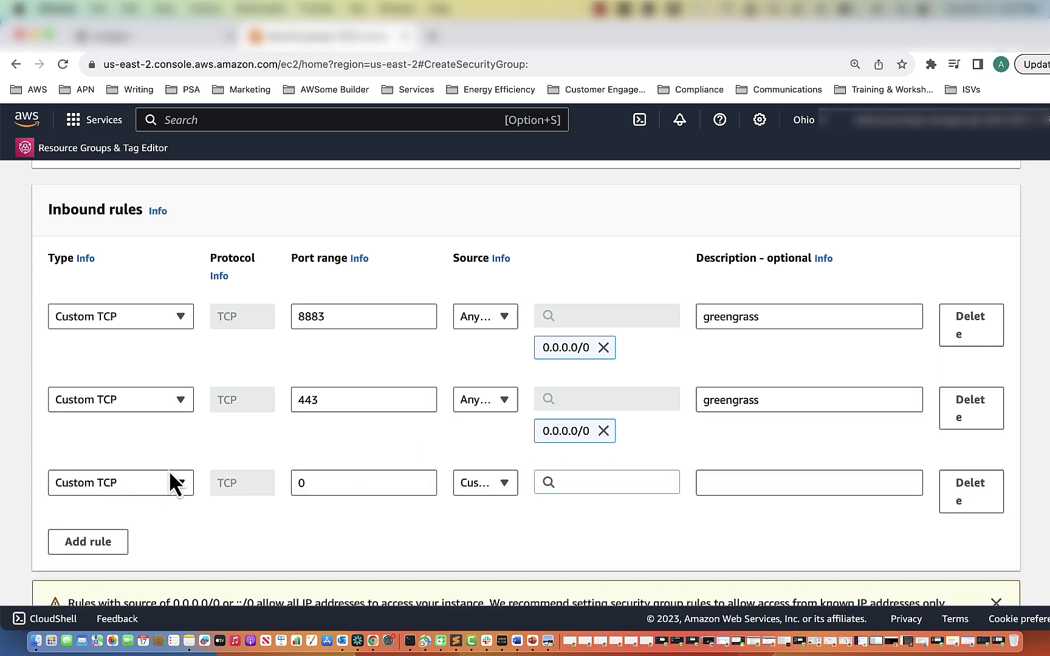
pyautogui.click(563, 483)
pyautogui.moveTo(328, 483); pyautogui.dragTo(285, 484)
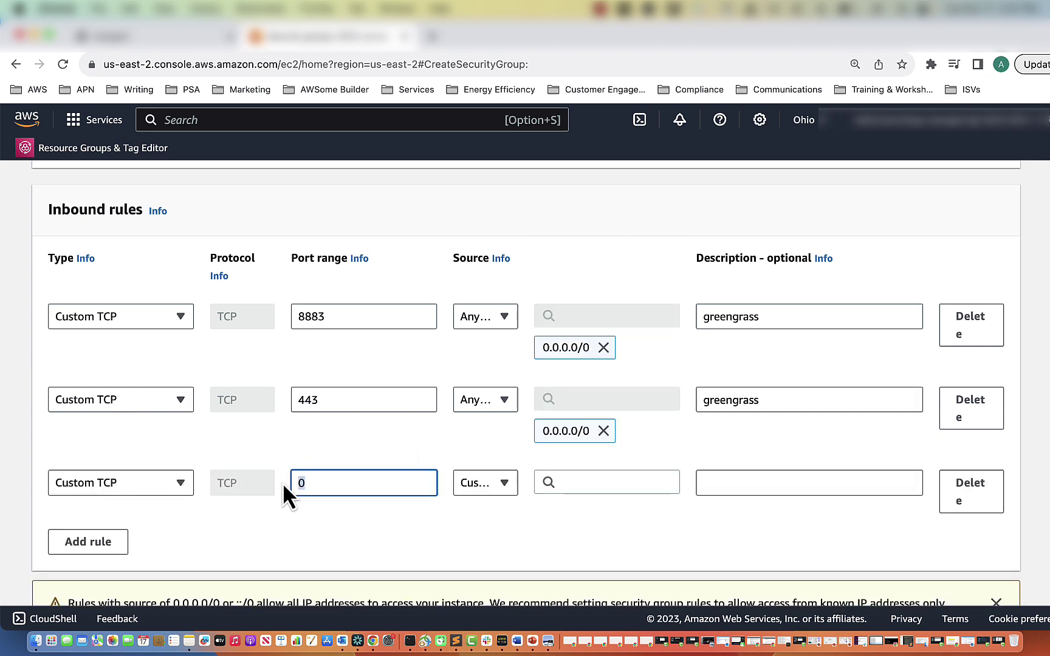
pyautogui.write('8443')
pyautogui.click(623, 483)
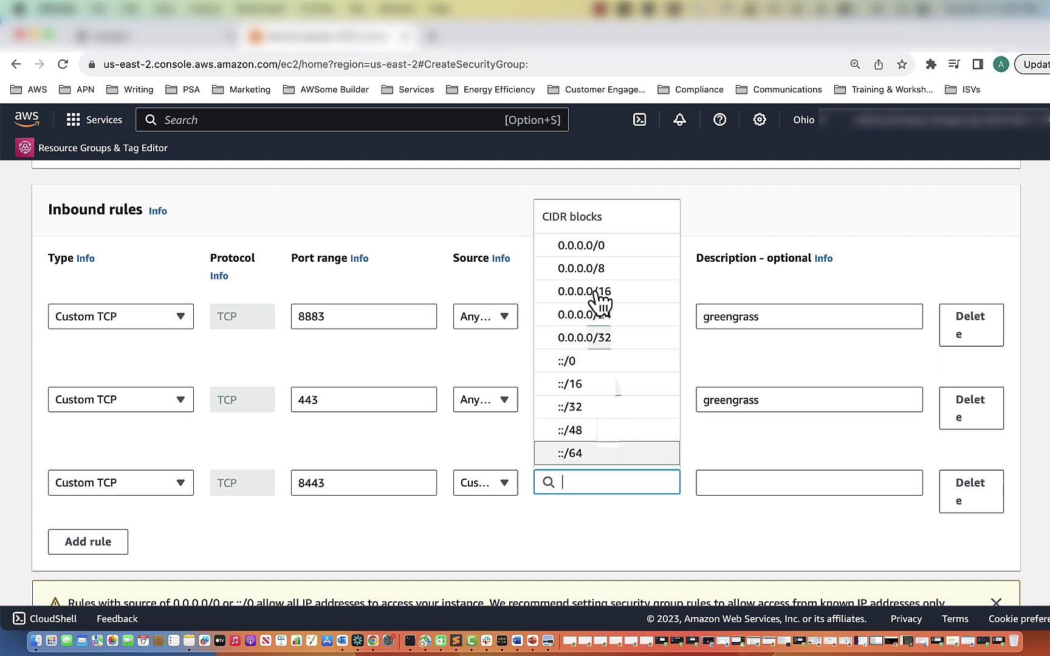
pyautogui.click(602, 246)
pyautogui.click(792, 483)
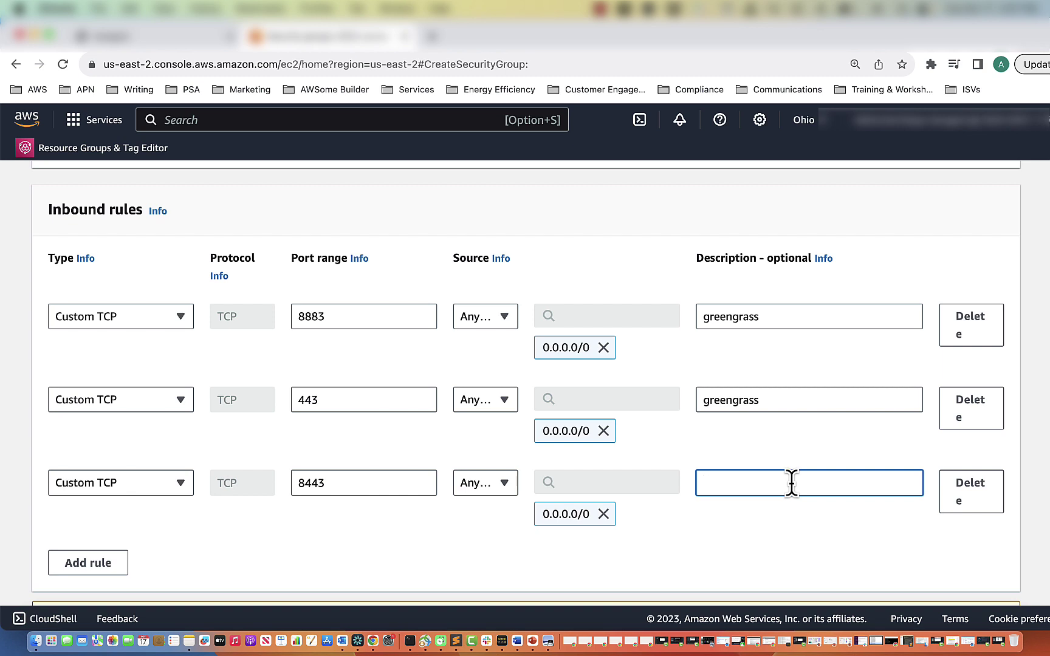
pyautogui.write('greengrass - iot comm')
# Extend the port 8883 rule's description to "greengrass- mqtt", keep the default outbound rule and create the security group
pyautogui.click(799, 317)
pyautogui.write('- mqtt')
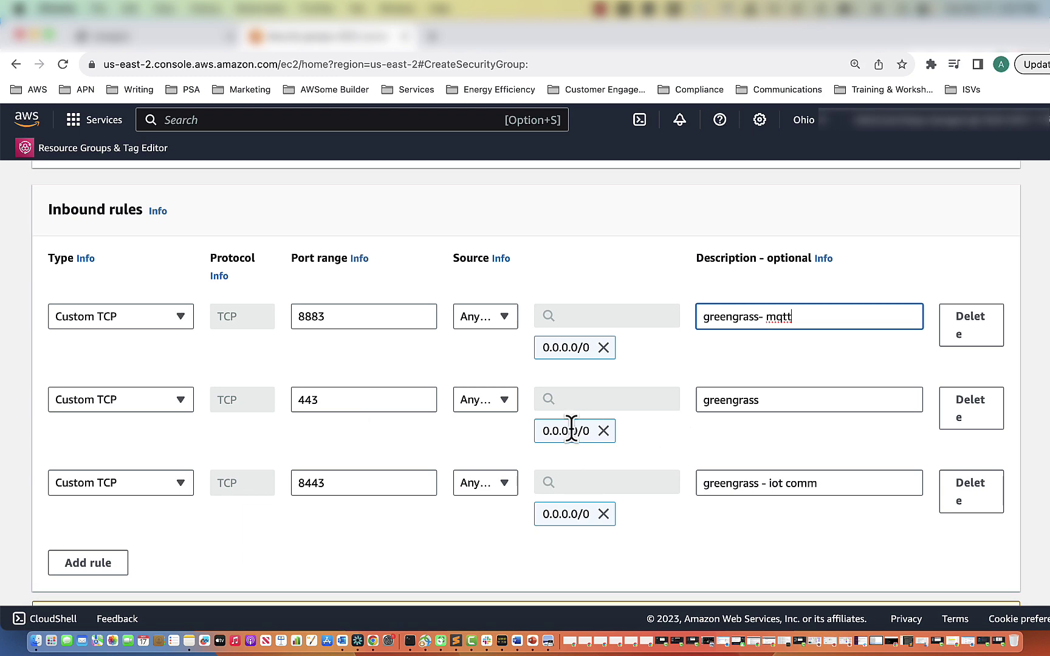
pyautogui.scroll(-5, 305, 543)
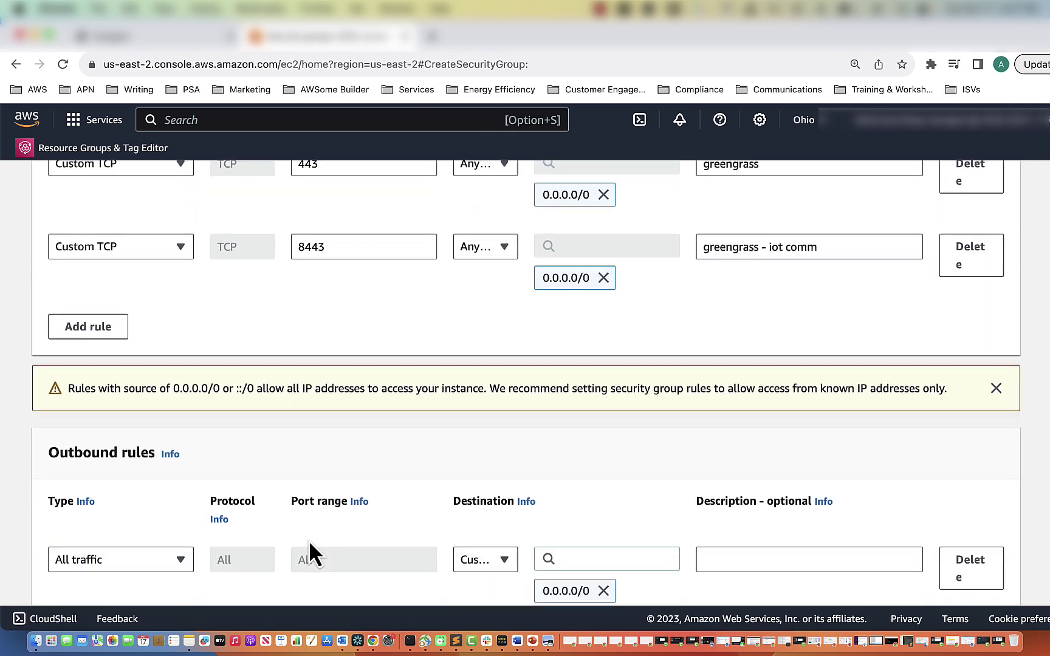
pyautogui.scroll(-2, 297, 547)
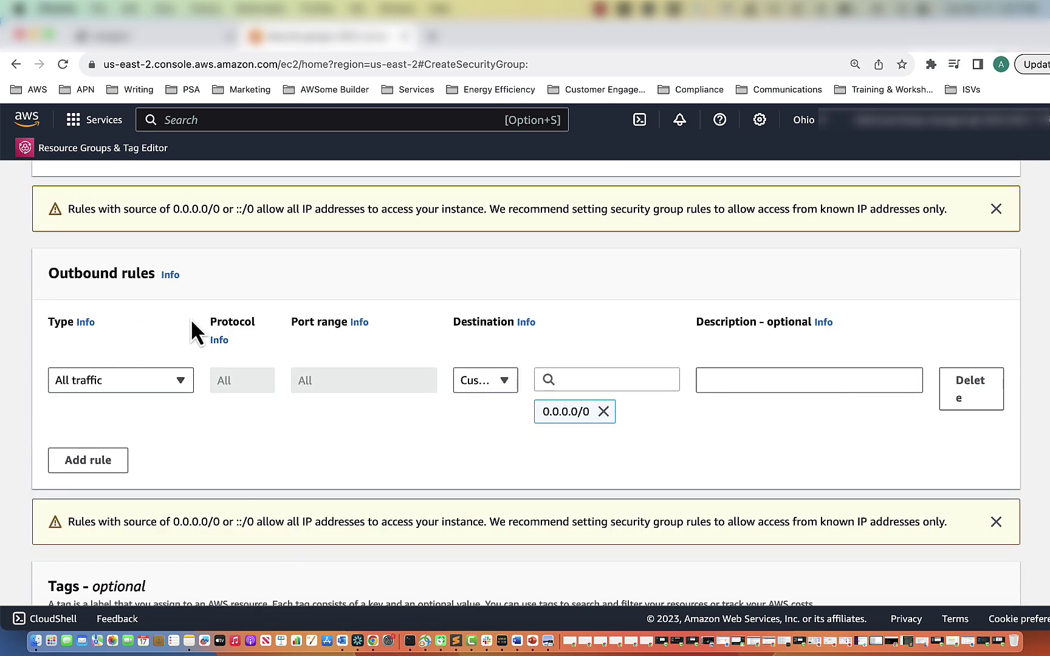
pyautogui.scroll(-3, 455, 456)
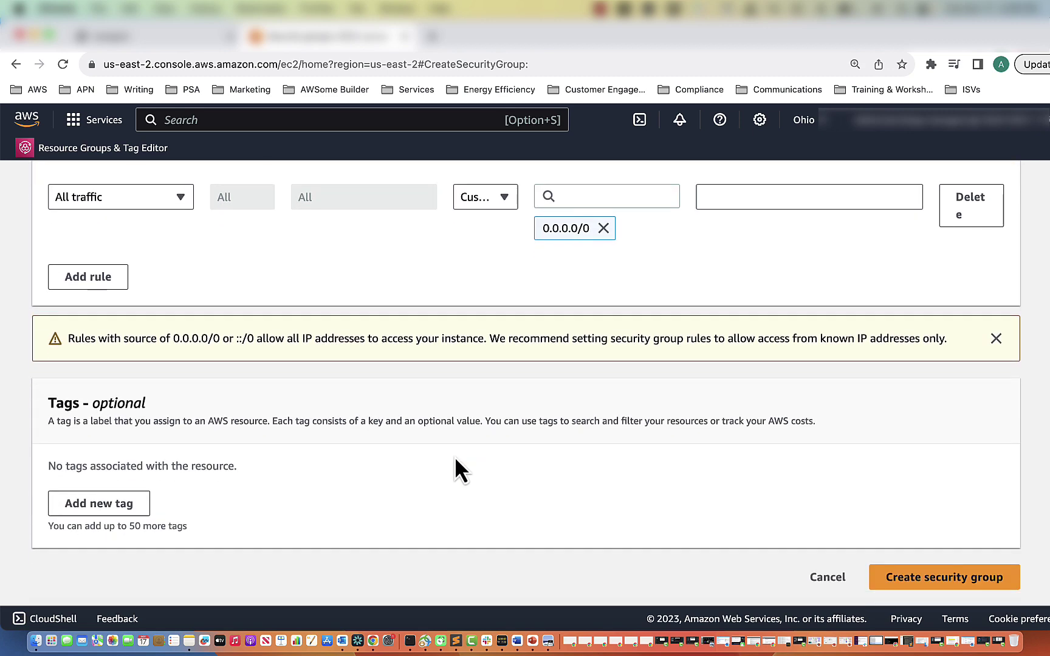
pyautogui.click(912, 588)
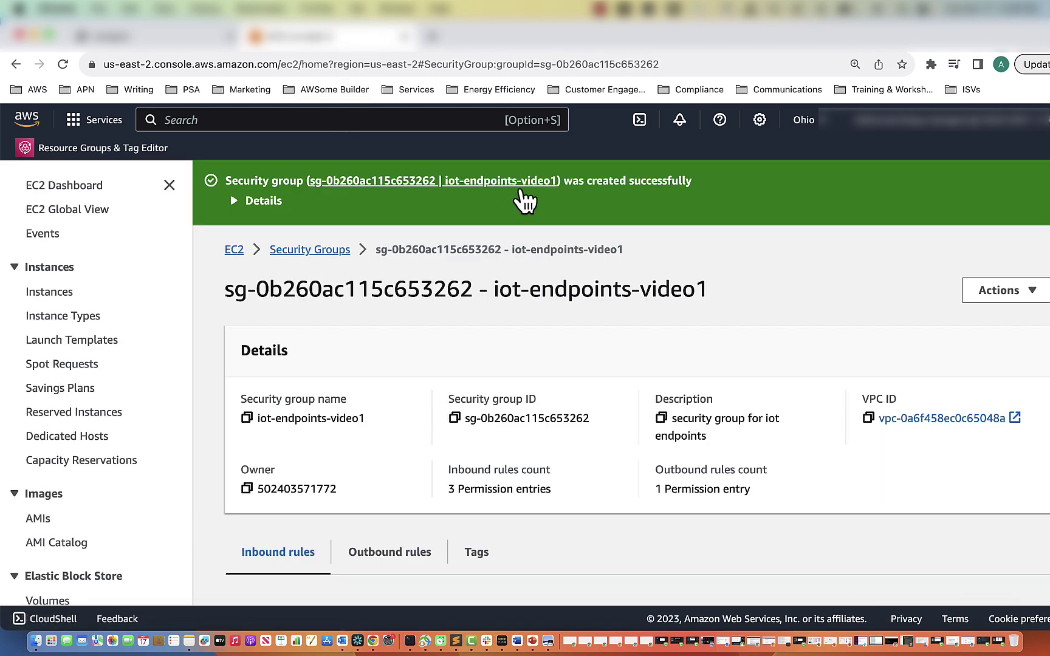
# Return to the list of security groups and start creating another one
pyautogui.scroll(-10, 49, 526)
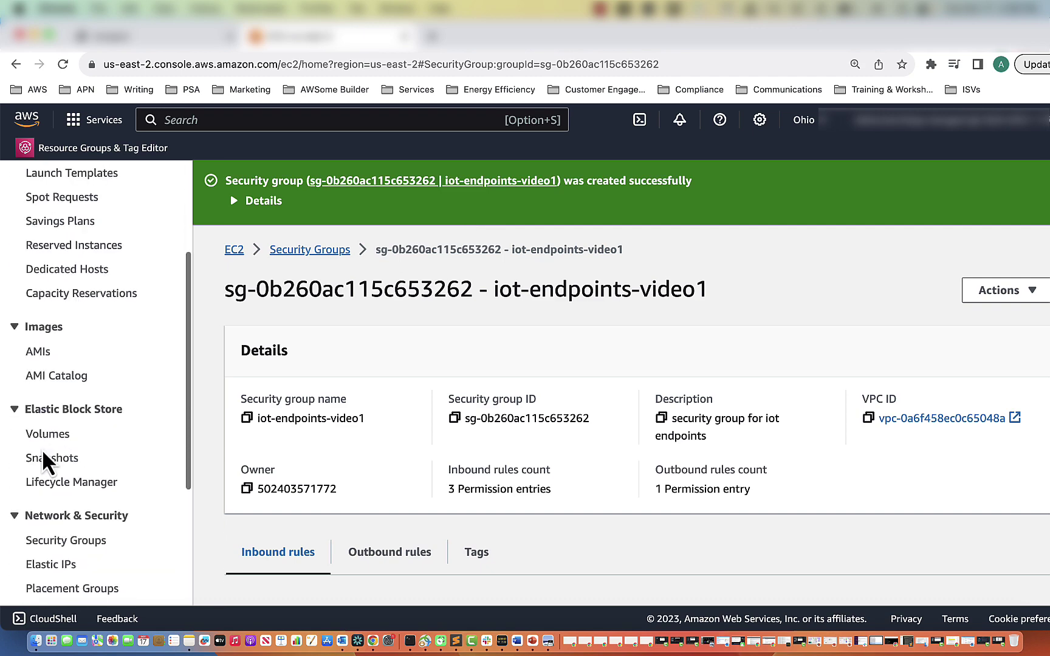
pyautogui.click(68, 401)
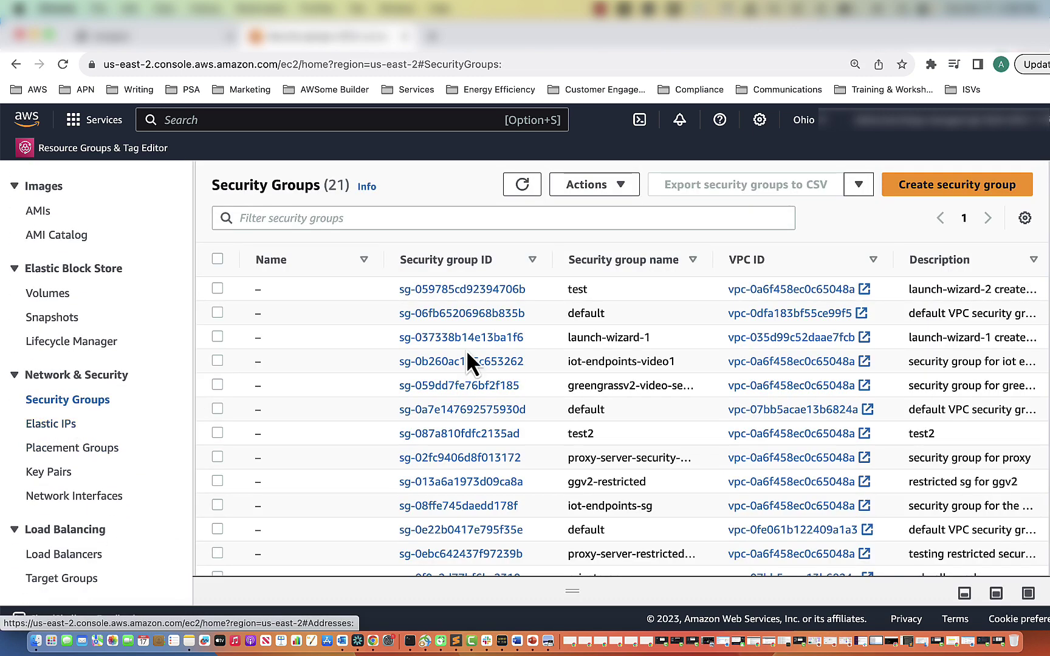
pyautogui.click(932, 188)
pyautogui.click(462, 379)
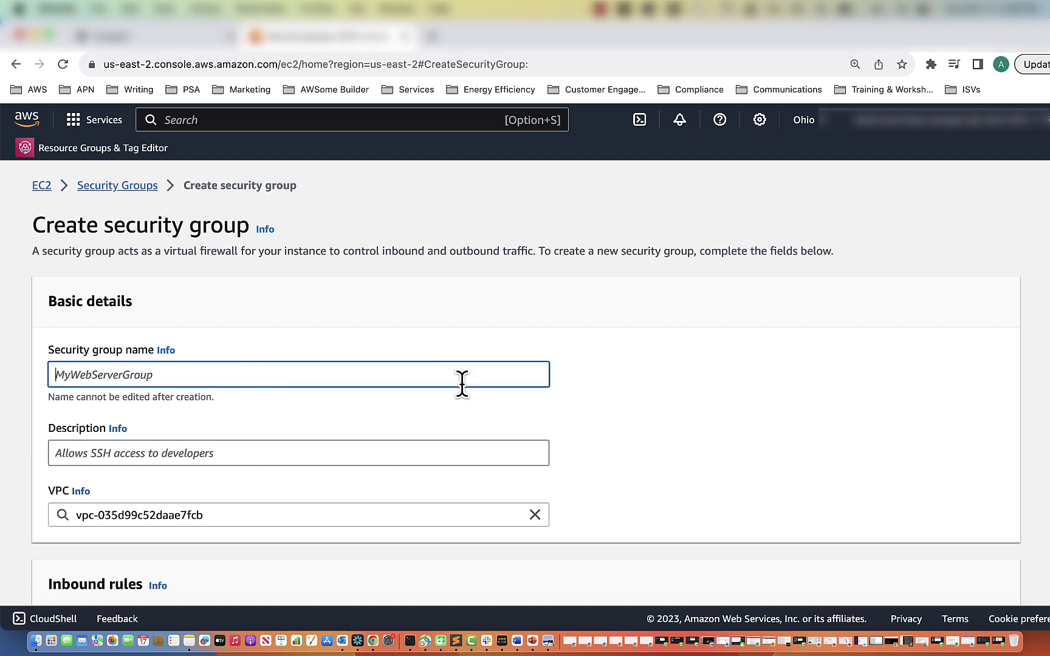
pyautogui.write('proxy')
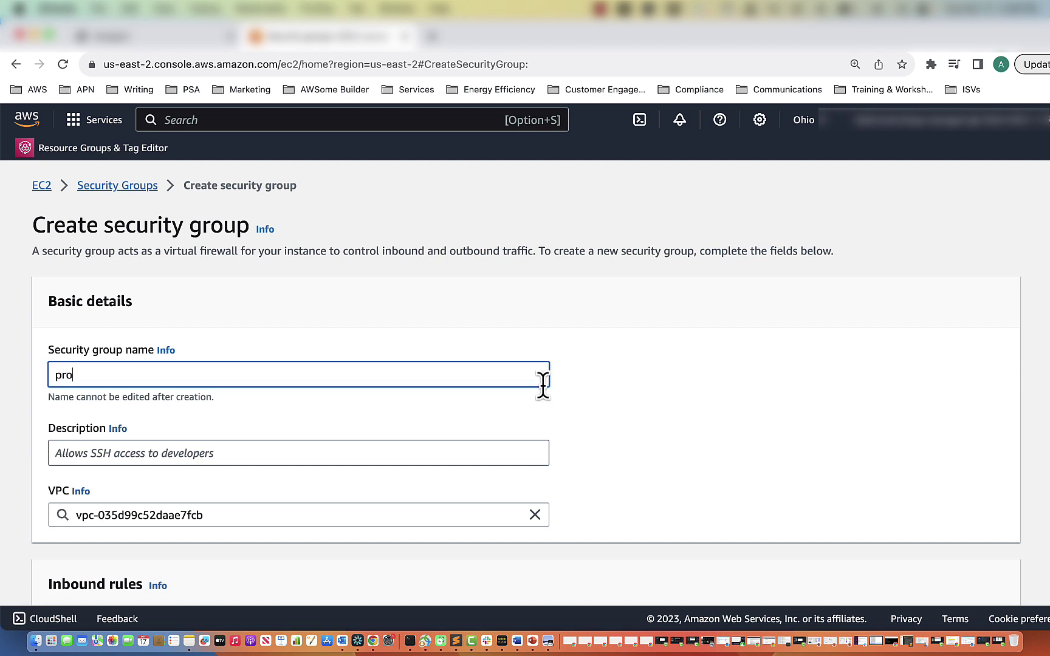
pyautogui.press('BackSpace')
pyautogui.press('BackSpace')
pyautogui.press('BackSpace')
pyautogui.press('BackSpace')
pyautogui.press('BackSpace')
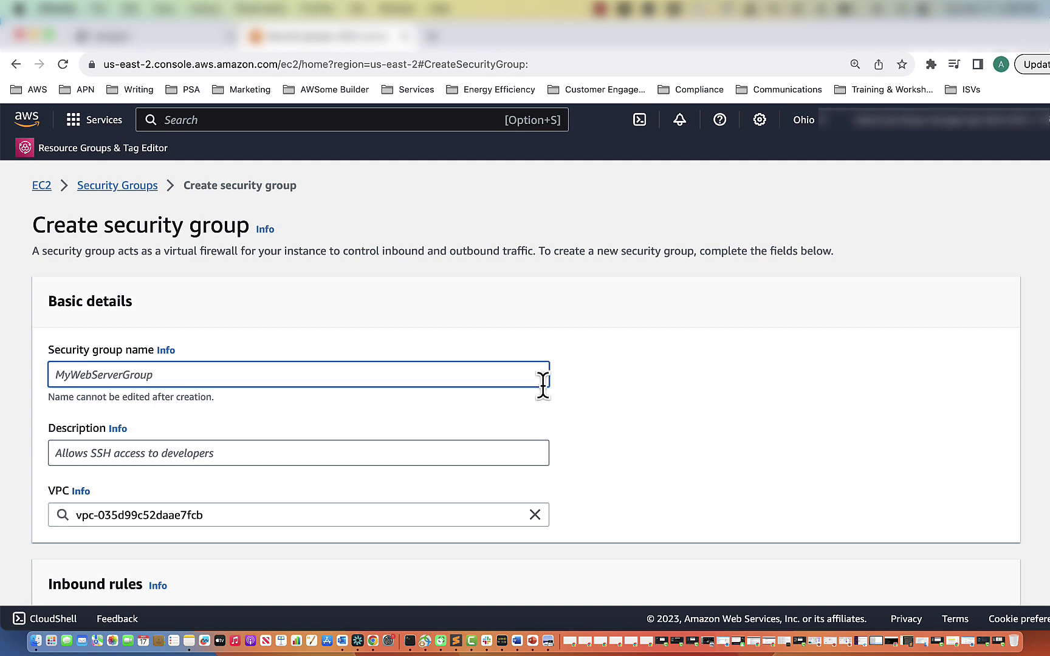
# Name the new security group proxy-video1 and describe it as "security group for proxy server"
pyautogui.write('iot-endpoints-video1')
pyautogui.moveTo(127, 372); pyautogui.dragTo(53, 375)
pyautogui.write('proxy')
pyautogui.click(223, 452)
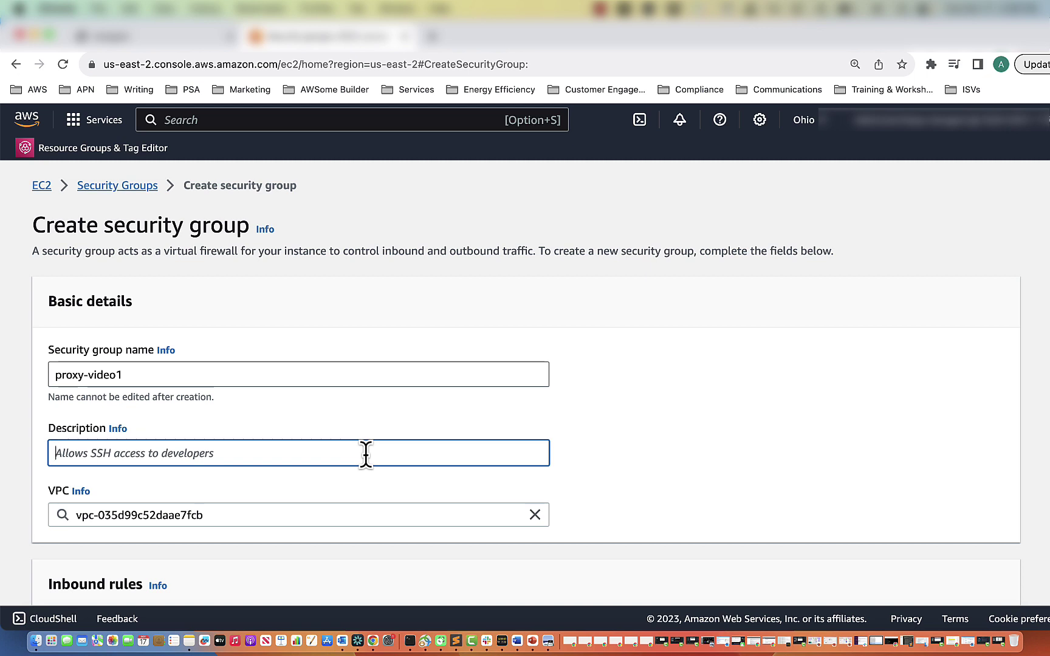
pyautogui.write('security gro')
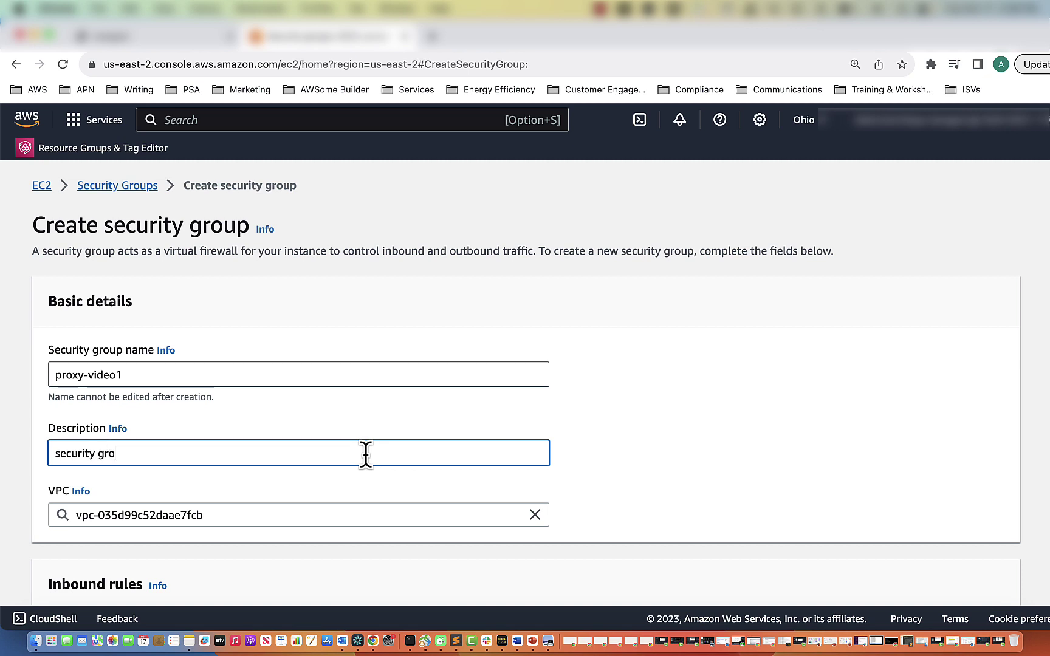
pyautogui.write('up for proxy server')
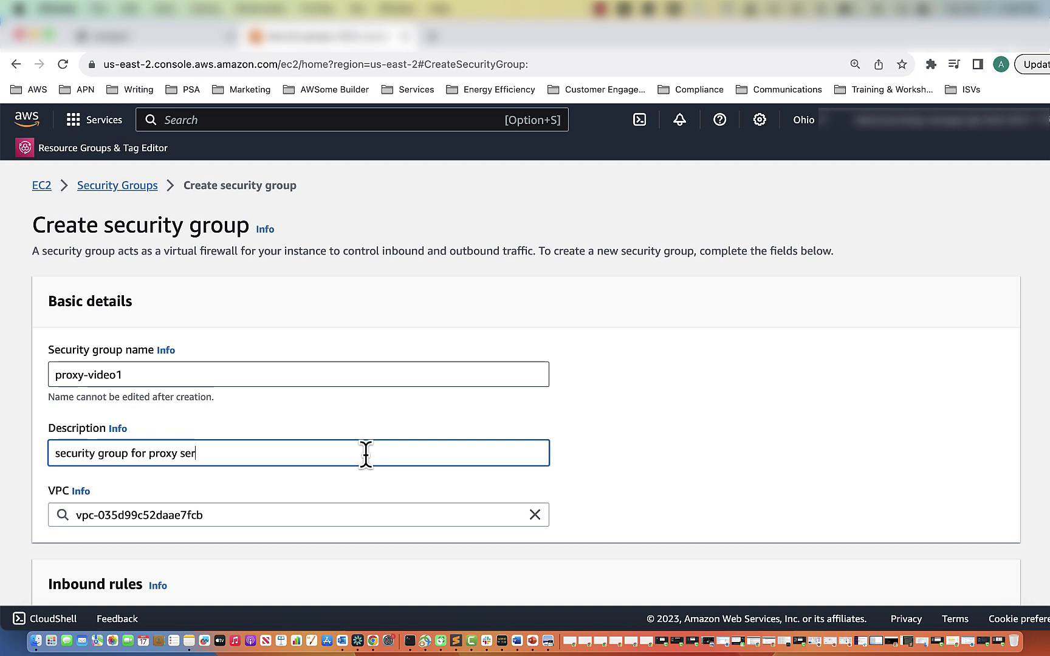
# Choose GreengrassV2PoC-vpc as the VPC and add a Custom TCP inbound rule for port 8888 from 0.0.0.0/0, described as "greengrass device"
pyautogui.click(530, 517)
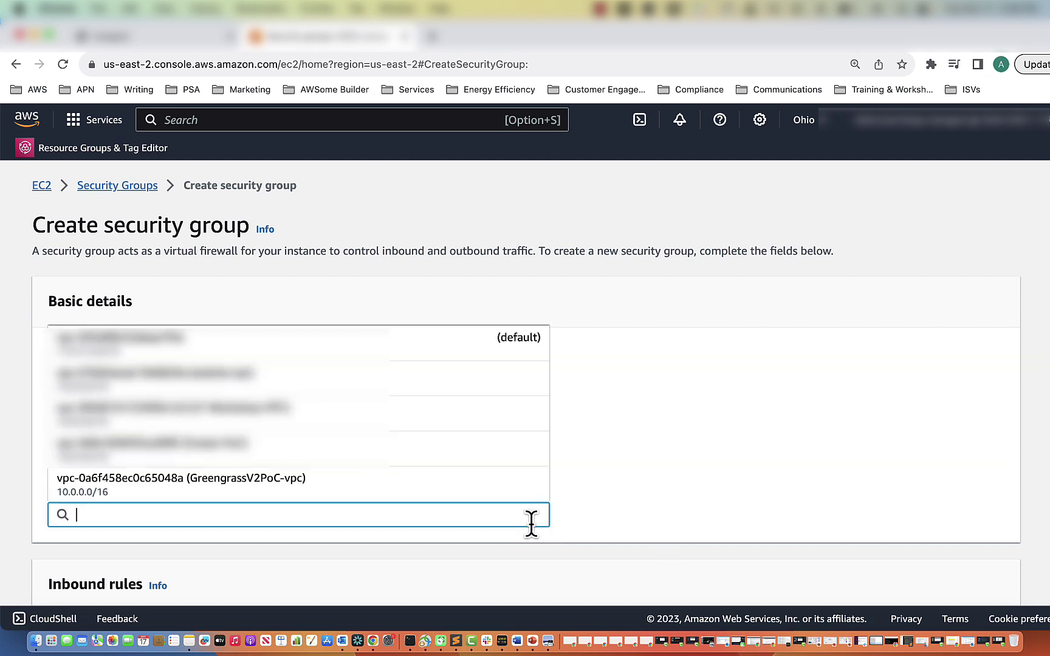
pyautogui.click(324, 498)
pyautogui.scroll(-10, 576, 517)
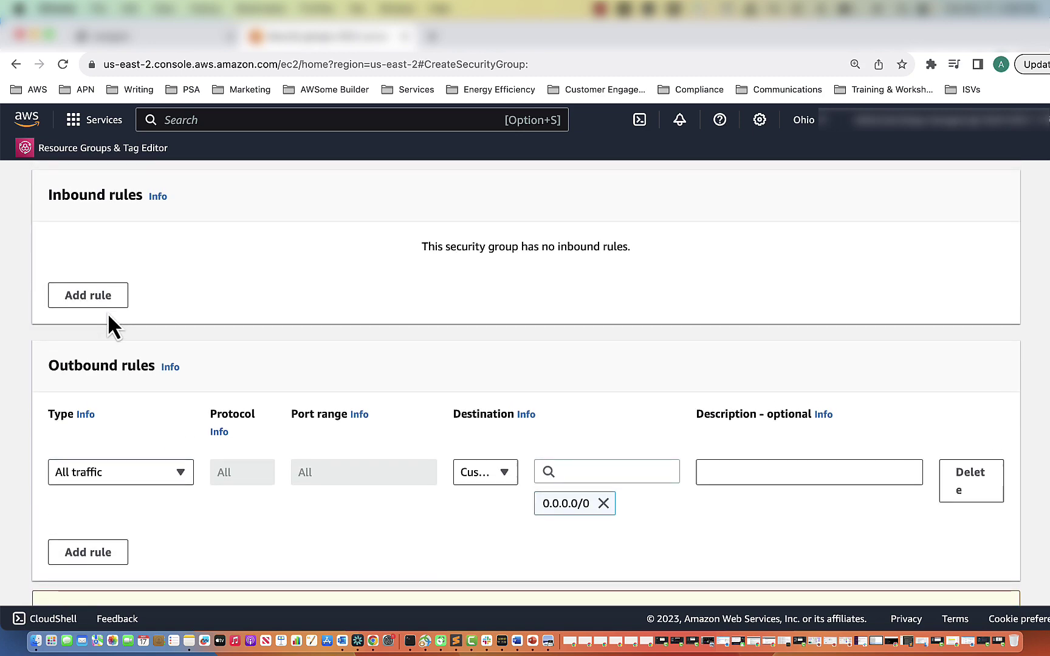
pyautogui.click(107, 303)
pyautogui.click(315, 302)
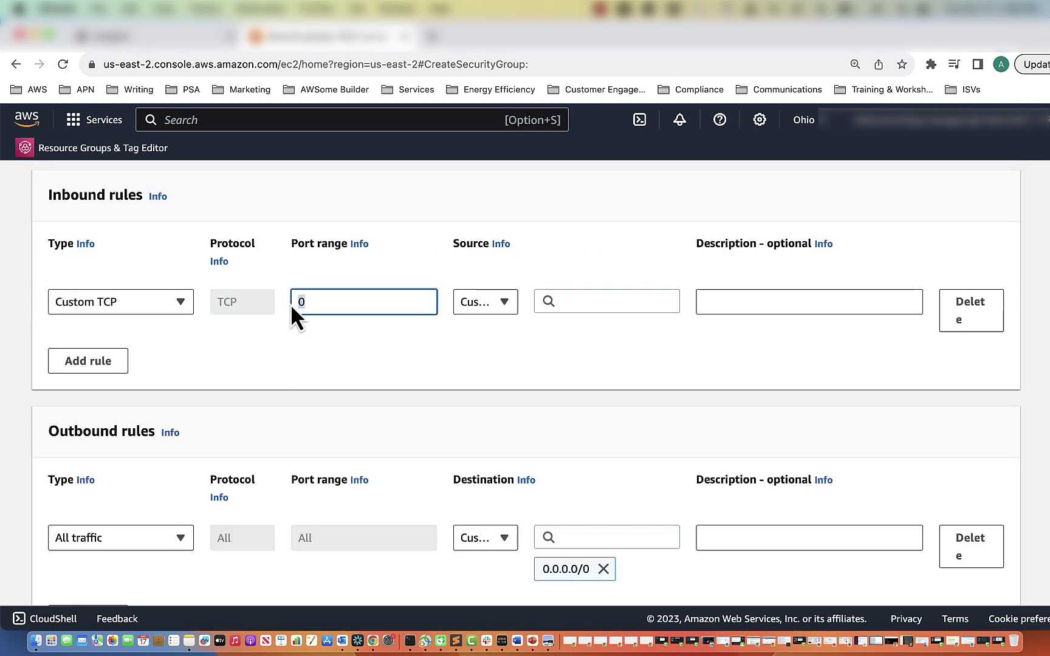
pyautogui.press('BackSpace')
pyautogui.write('8888')
pyautogui.click(611, 296)
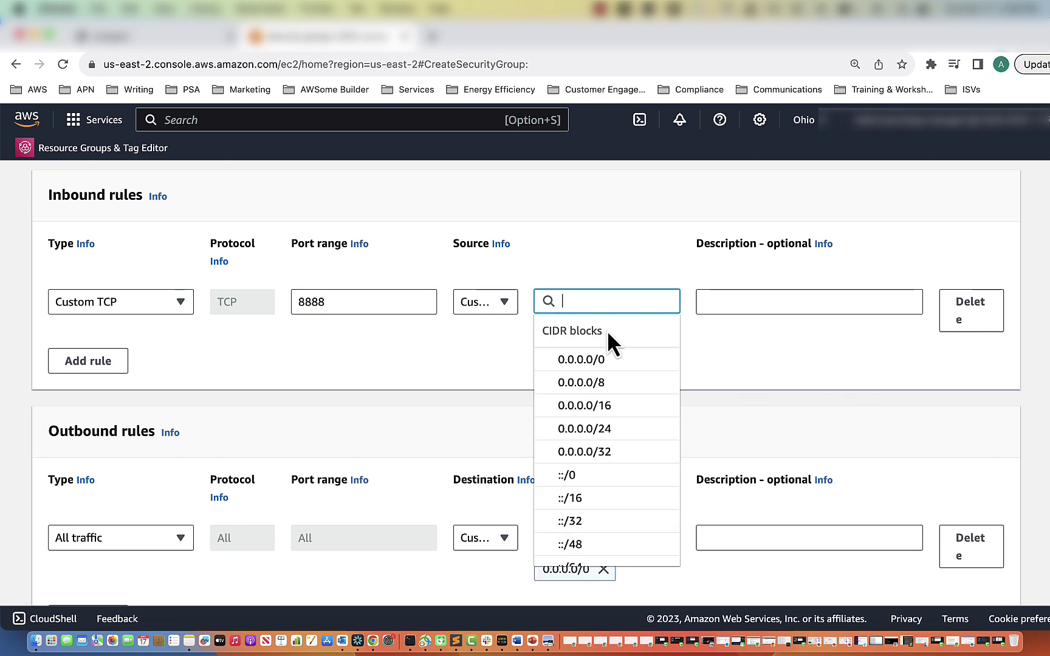
pyautogui.click(605, 365)
pyautogui.click(761, 297)
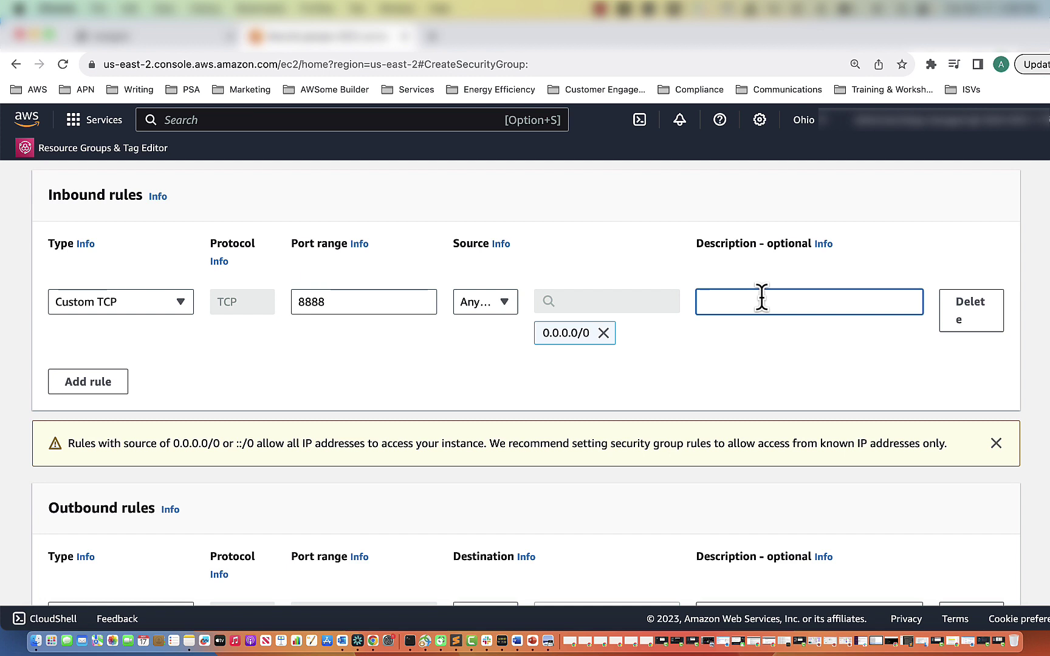
pyautogui.write('greengrass device')
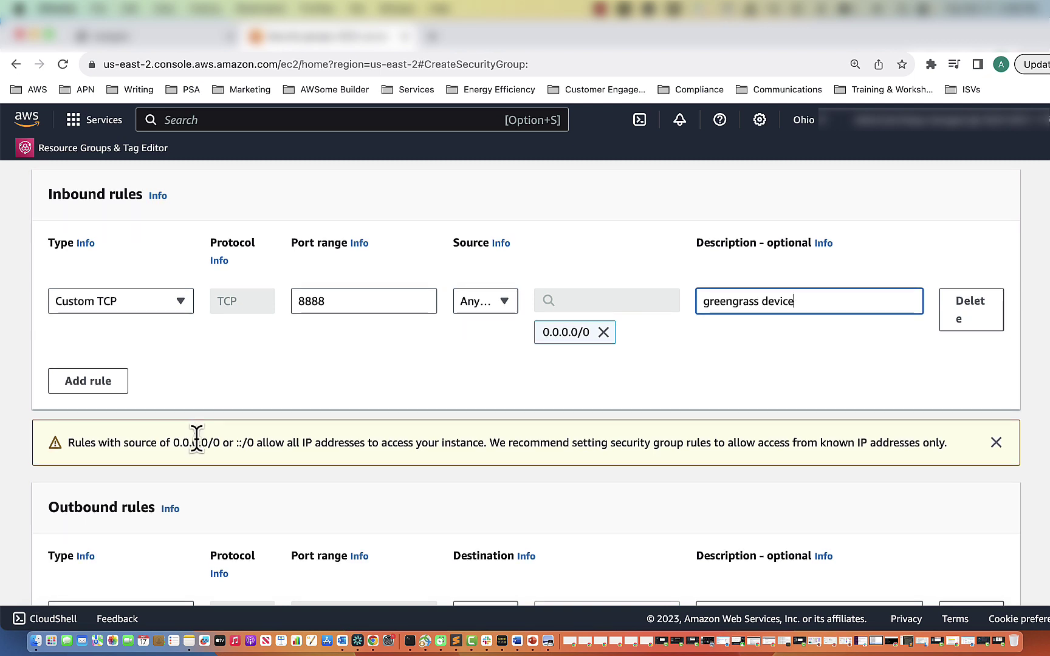
# Add a Custom TCP outbound rule for port 443 to 0.0.0.0/0, described as "access to internet"
pyautogui.scroll(-5, 196, 438)
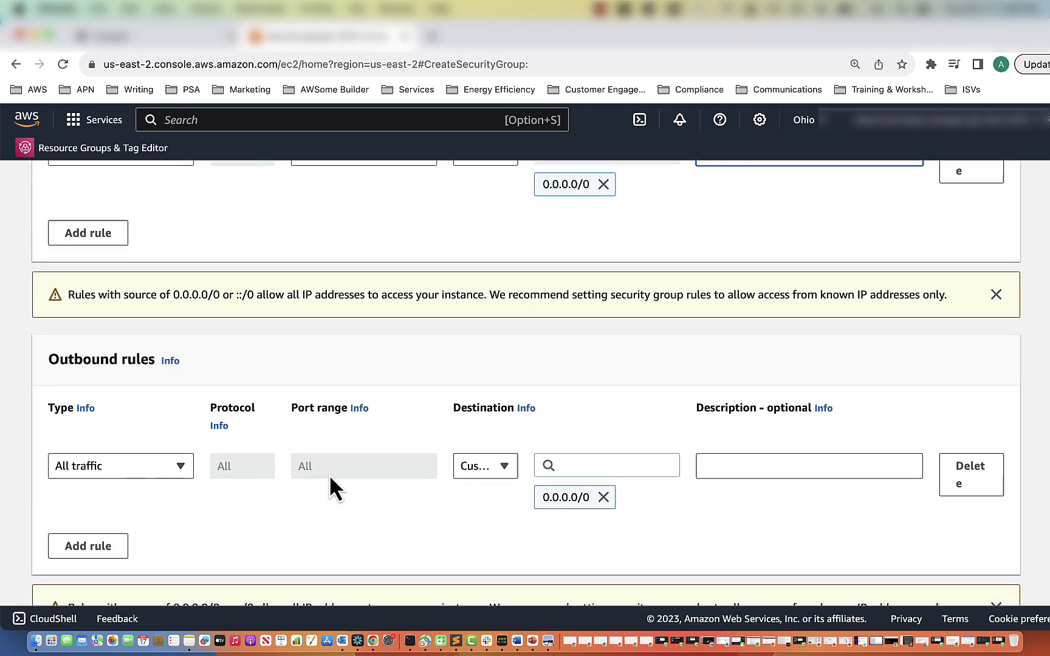
pyautogui.click(115, 549)
pyautogui.doubleClick(321, 550)
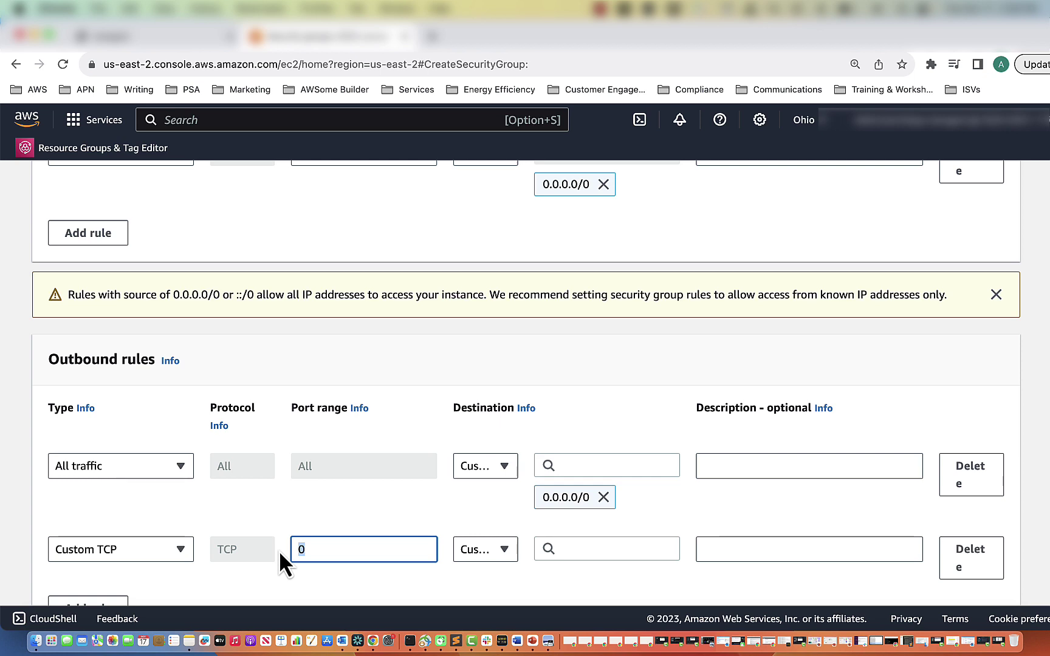
pyautogui.write('443')
pyautogui.click(636, 549)
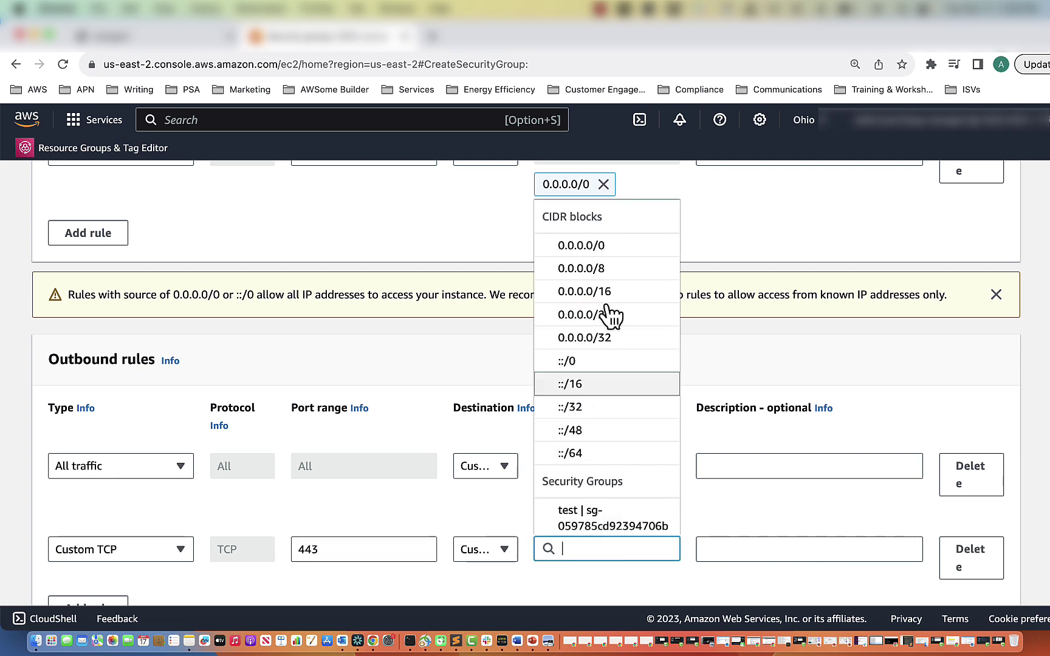
pyautogui.click(605, 247)
pyautogui.click(802, 548)
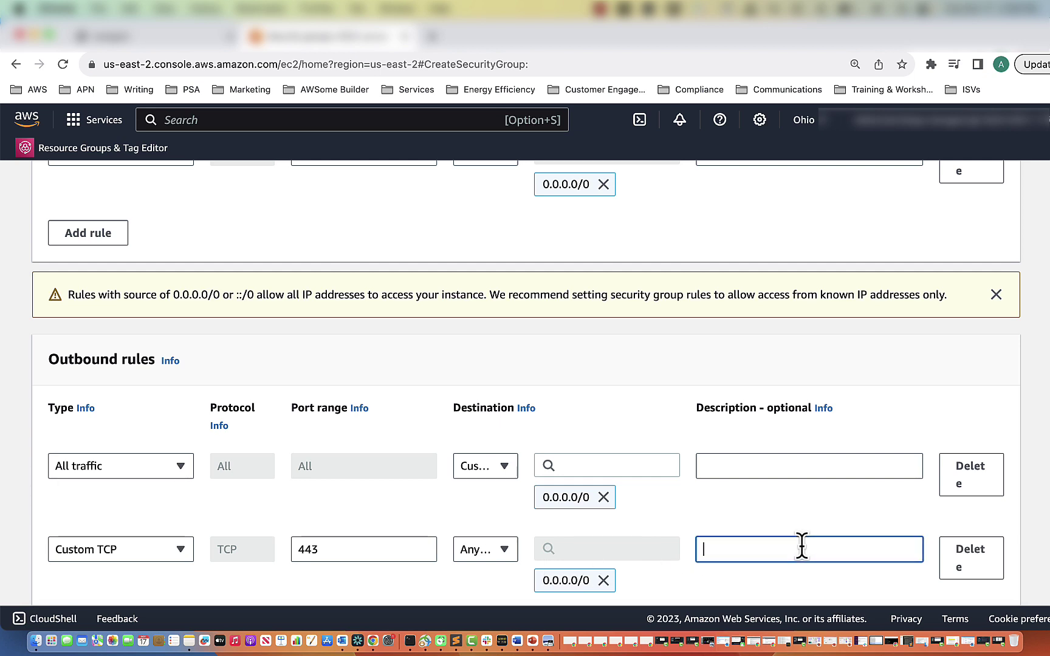
pyautogui.write('access to internet')
# Add another Custom TCP outbound rule for port 80 to 0.0.0.0/0, described as "access to internet"
pyautogui.scroll(-1, 768, 539)
pyautogui.scroll(-3, 768, 539)
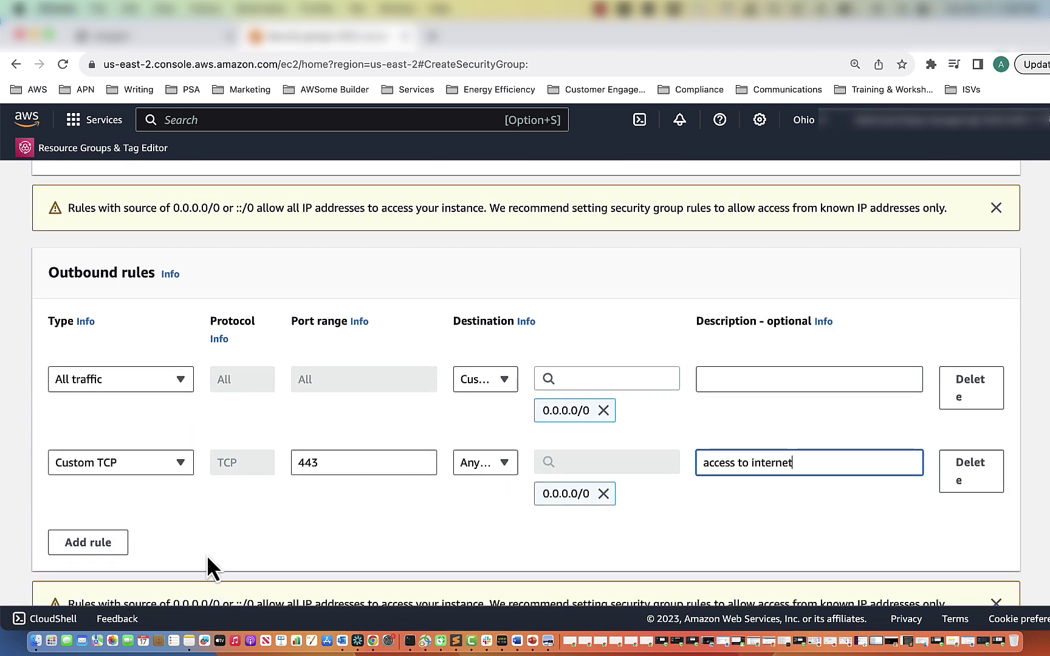
pyautogui.click(96, 544)
pyautogui.doubleClick(292, 546)
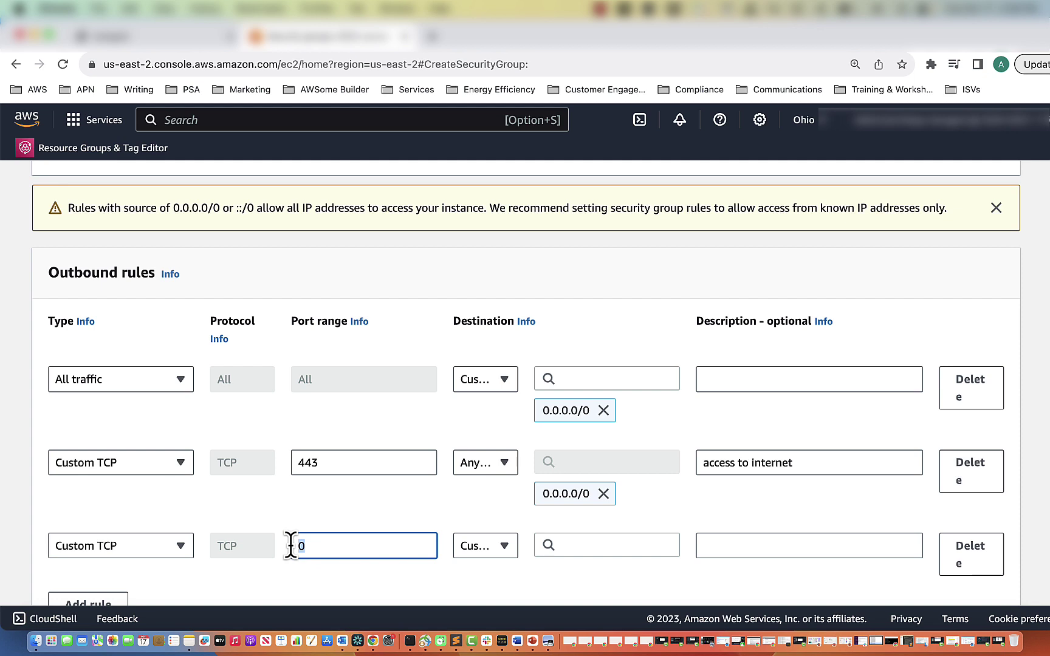
pyautogui.write('80')
pyautogui.click(582, 544)
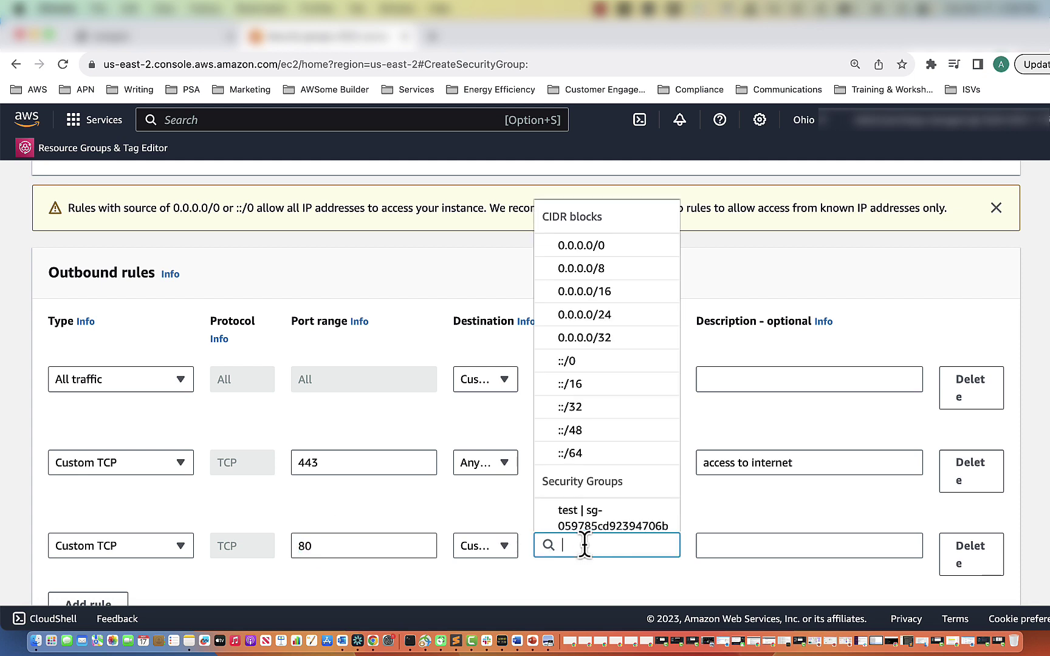
pyautogui.click(597, 241)
pyautogui.click(737, 552)
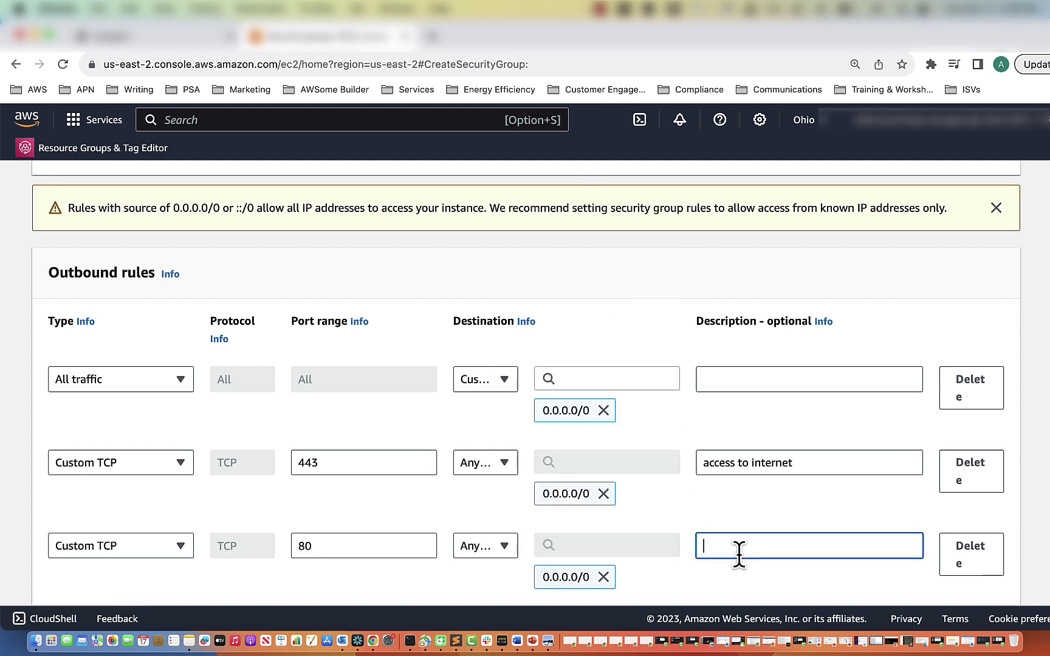
pyautogui.write('access to internet')
# Delete the default All traffic outbound rule and create the proxy security group without tags
pyautogui.click(948, 395)
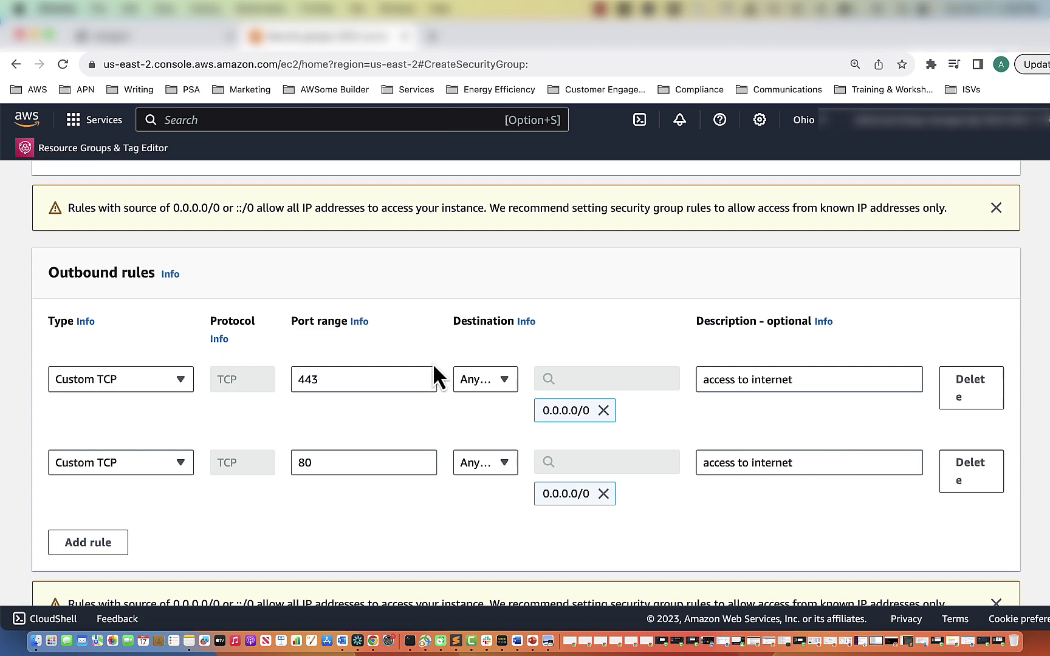
pyautogui.scroll(-3, 649, 524)
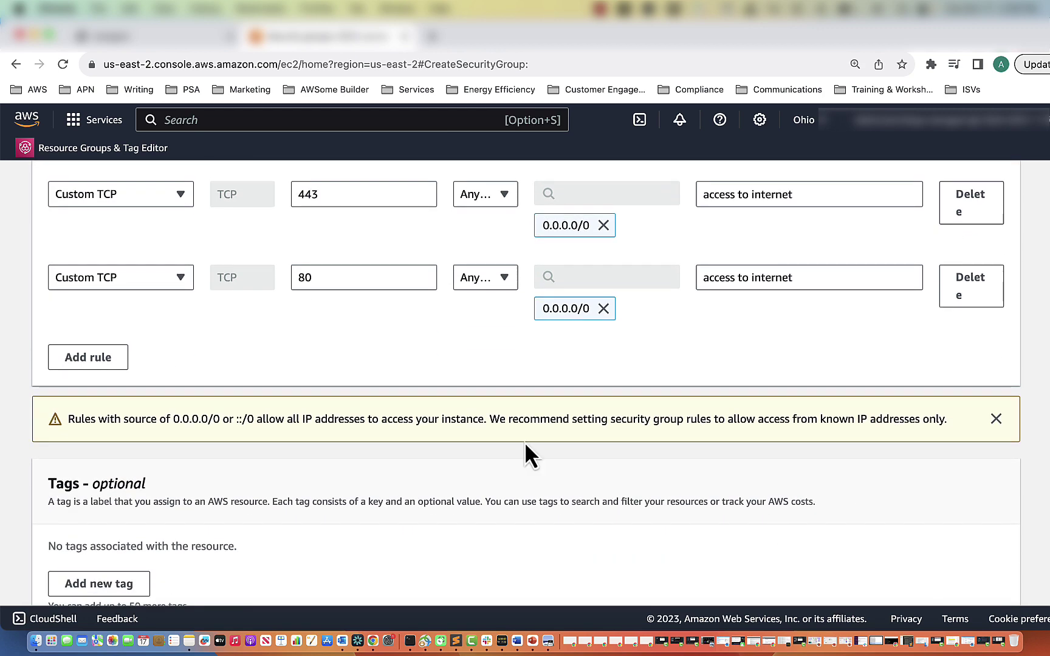
pyautogui.scroll(-2, 426, 449)
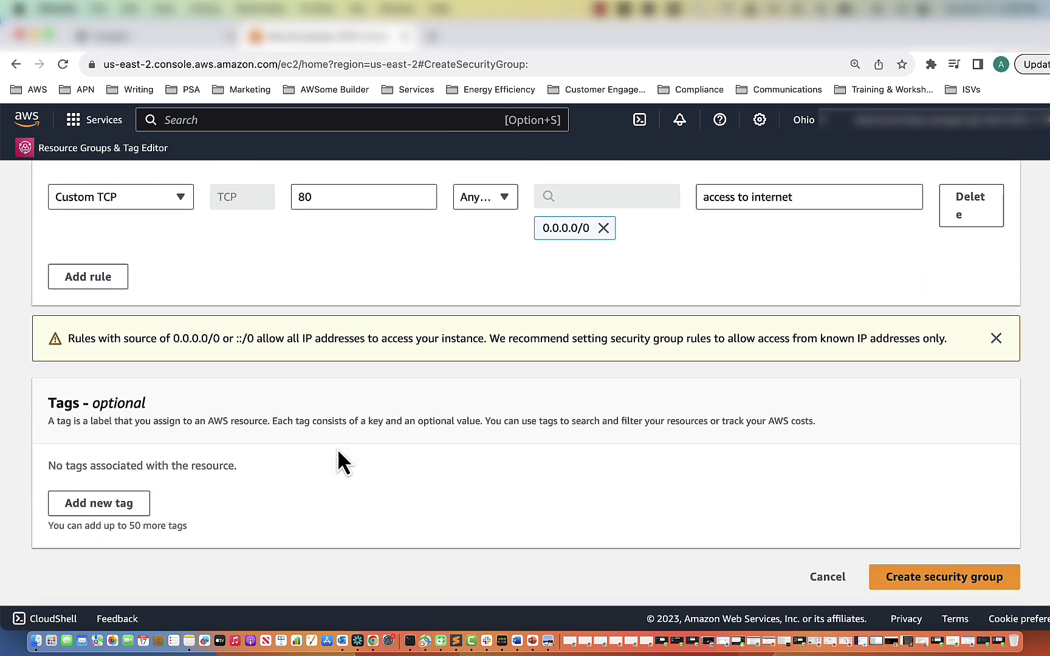
pyautogui.click(950, 579)
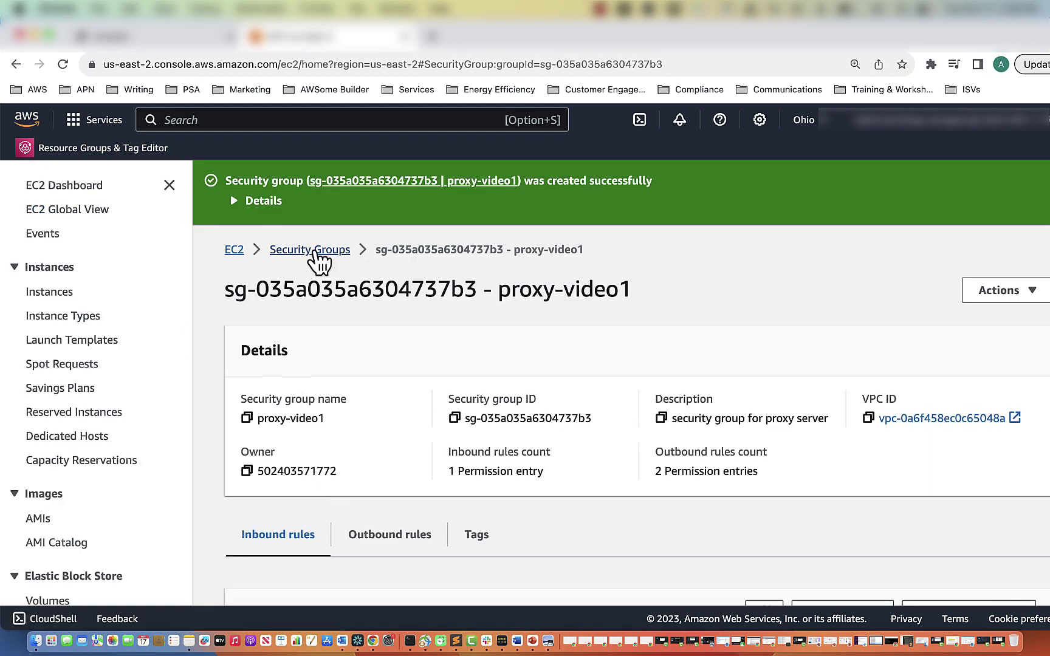
# Go back to the security groups list and start creating a security group for Greengrass
pyautogui.scroll(-6, 131, 473)
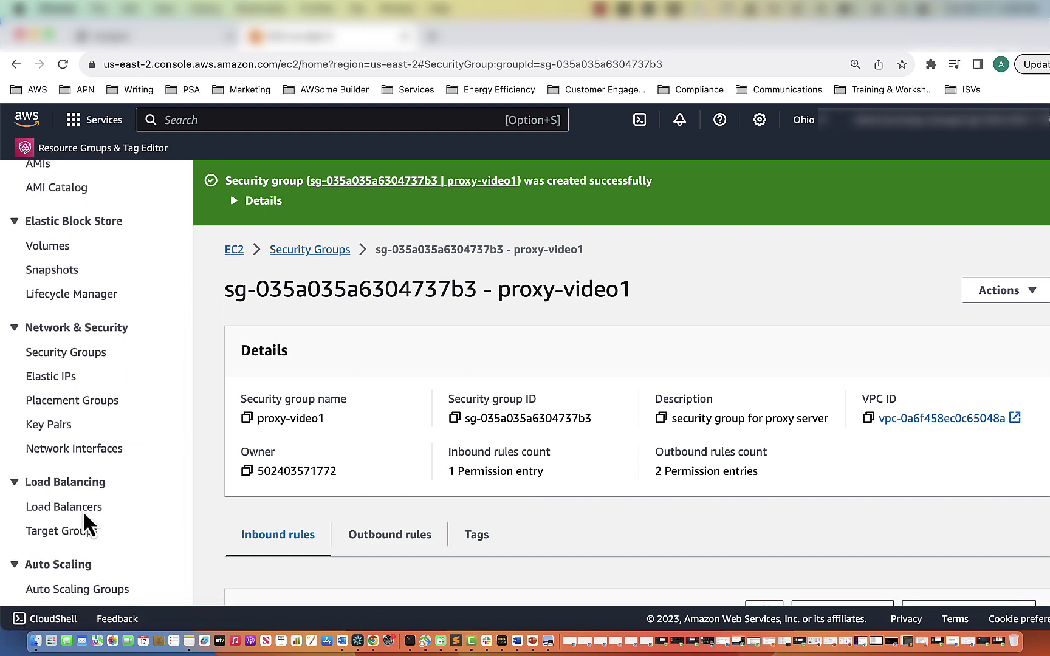
pyautogui.click(97, 356)
pyautogui.click(931, 193)
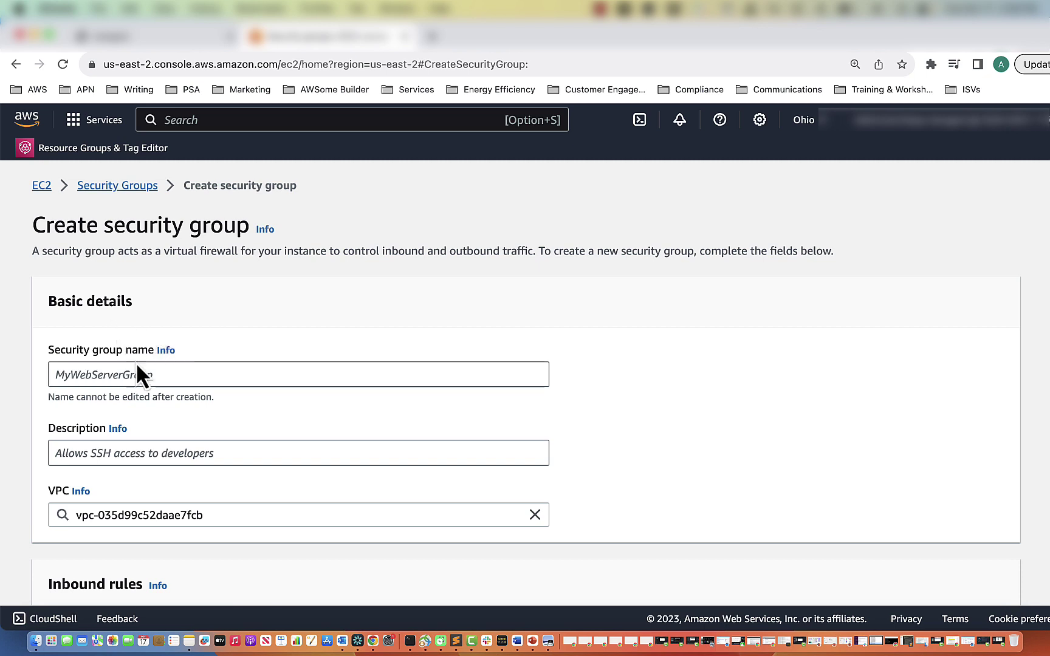
# Name the security group greengrass-video1 and describe it as "security group for greengrass"
pyautogui.click(151, 375)
pyautogui.write('greengrass-vi')
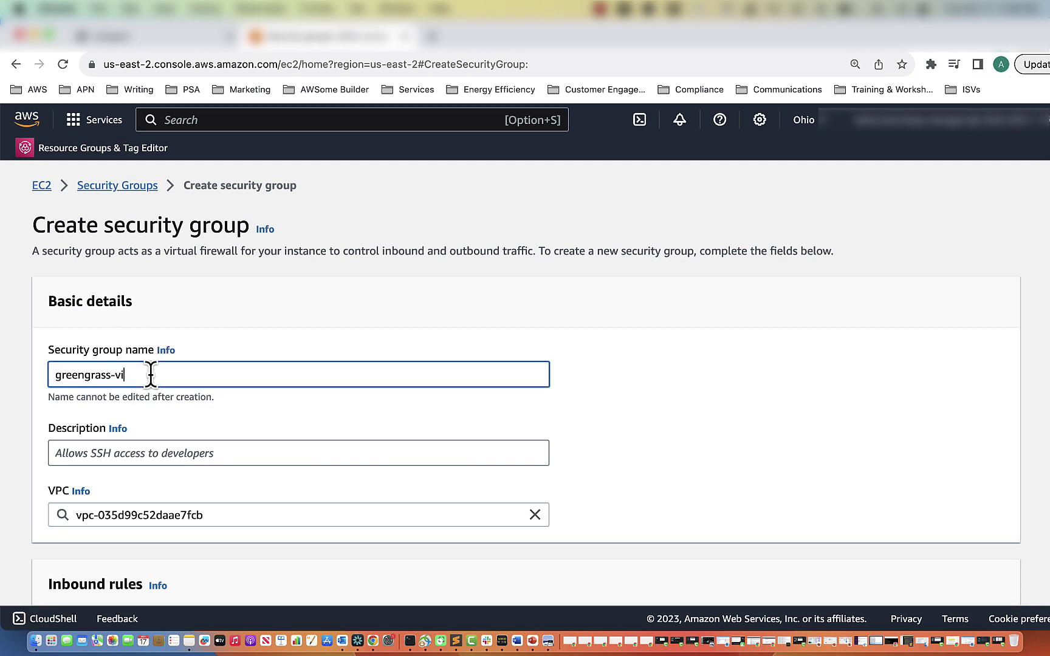
pyautogui.write('deo1')
pyautogui.click(187, 452)
pyautogui.write('security')
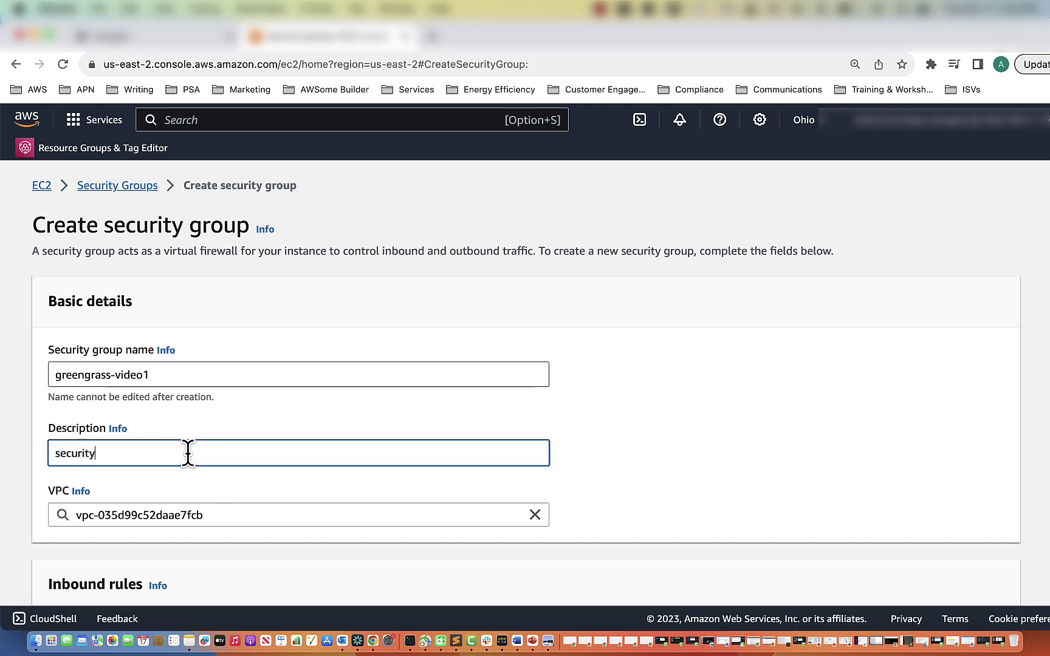
pyautogui.write(' group for green')
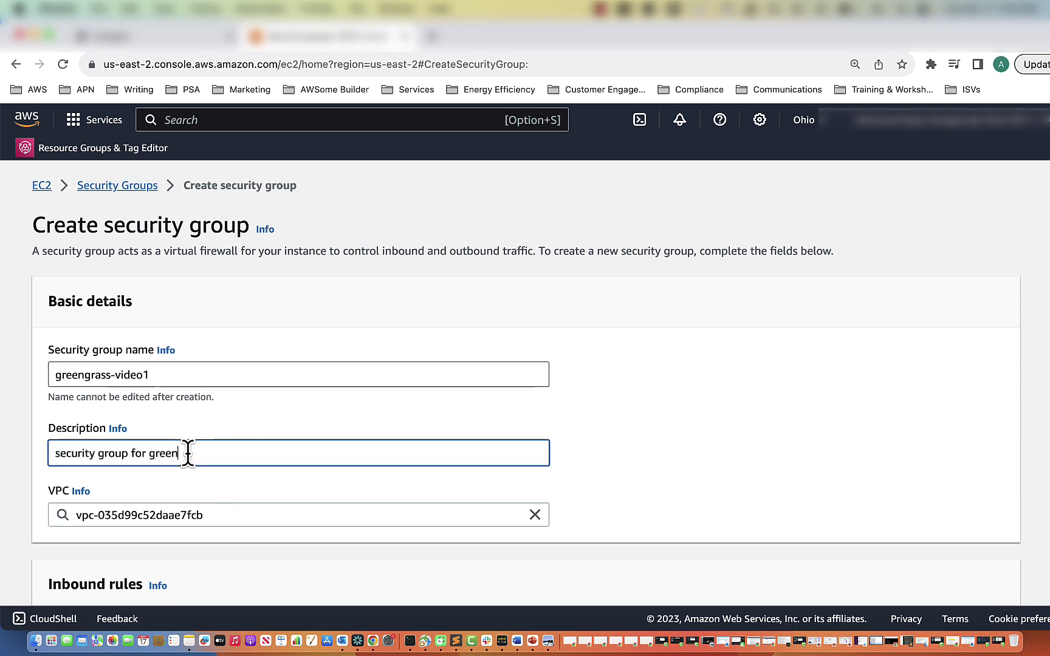
pyautogui.write('grass')
# Replace the default VPC of the greengrass-video1 security group with GreengrassV2PoC-vpc
pyautogui.scroll(-3, 449, 408)
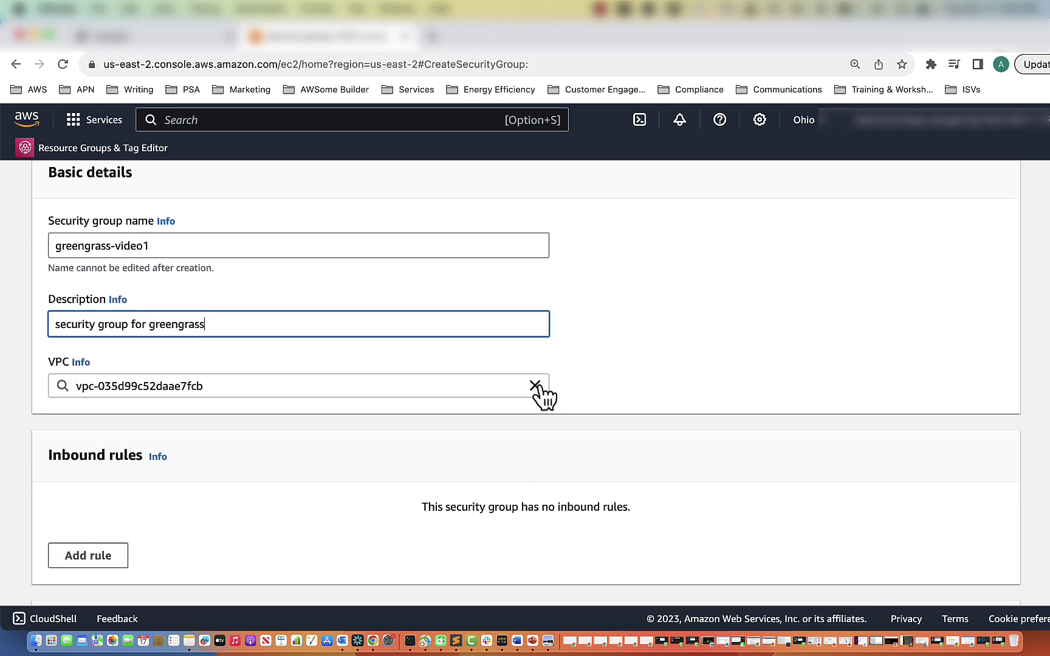
pyautogui.click(535, 386)
pyautogui.click(298, 368)
# Add a Custom TCP inbound rule for port 443 from the iot-endpoints-video1 security group, described as "traffic from endpoints"
pyautogui.scroll(-2, 656, 414)
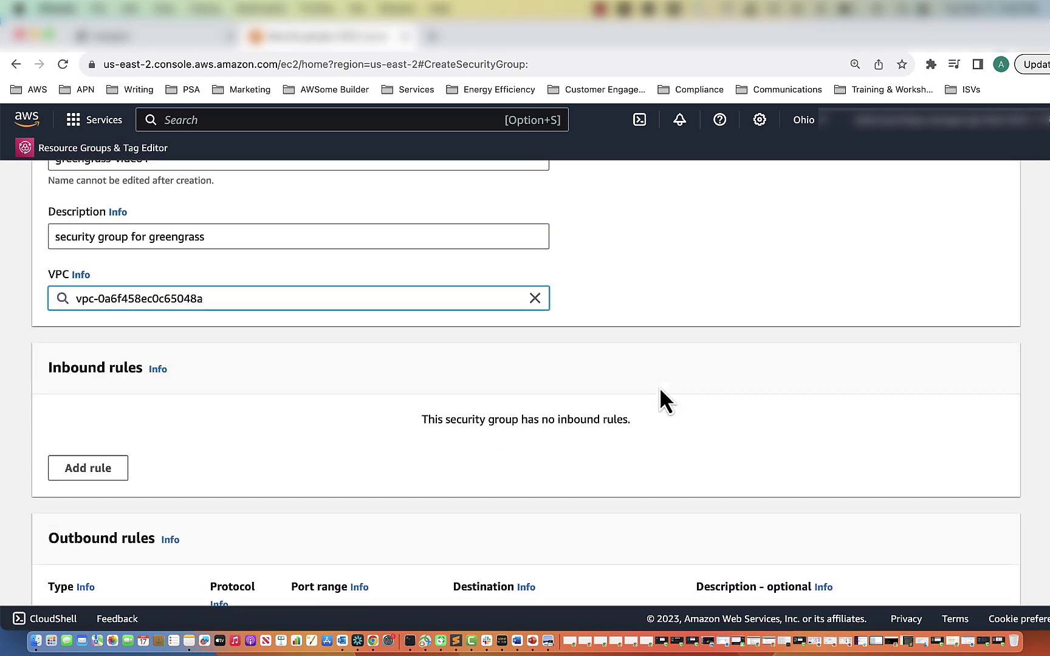
pyautogui.scroll(-2, 661, 390)
pyautogui.click(91, 358)
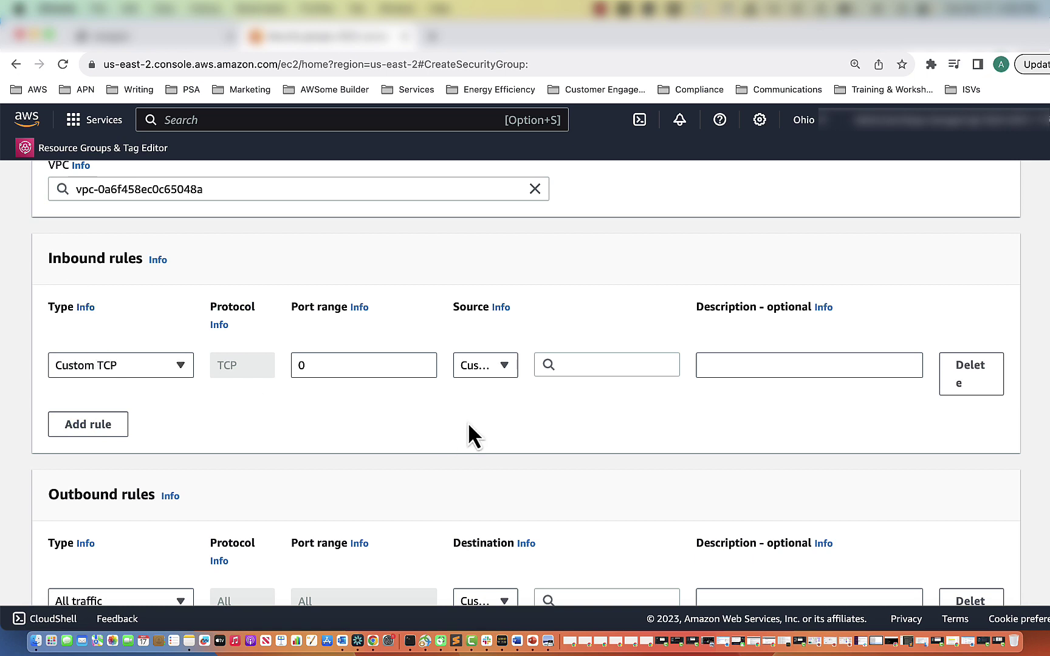
pyautogui.moveTo(345, 367); pyautogui.dragTo(291, 364)
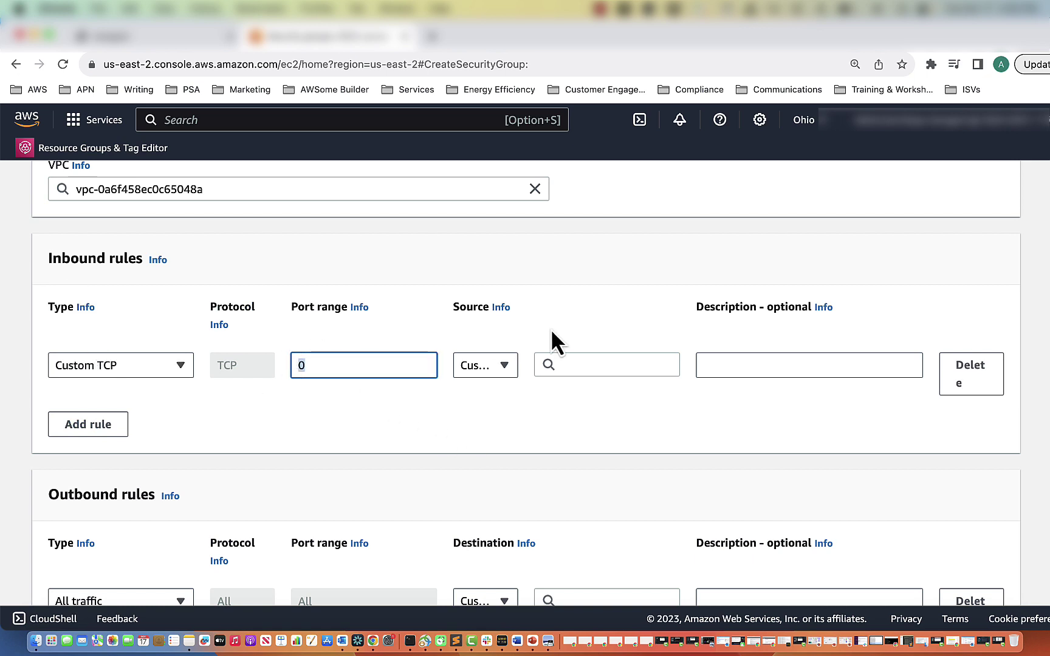
pyautogui.write('443')
pyautogui.click(612, 365)
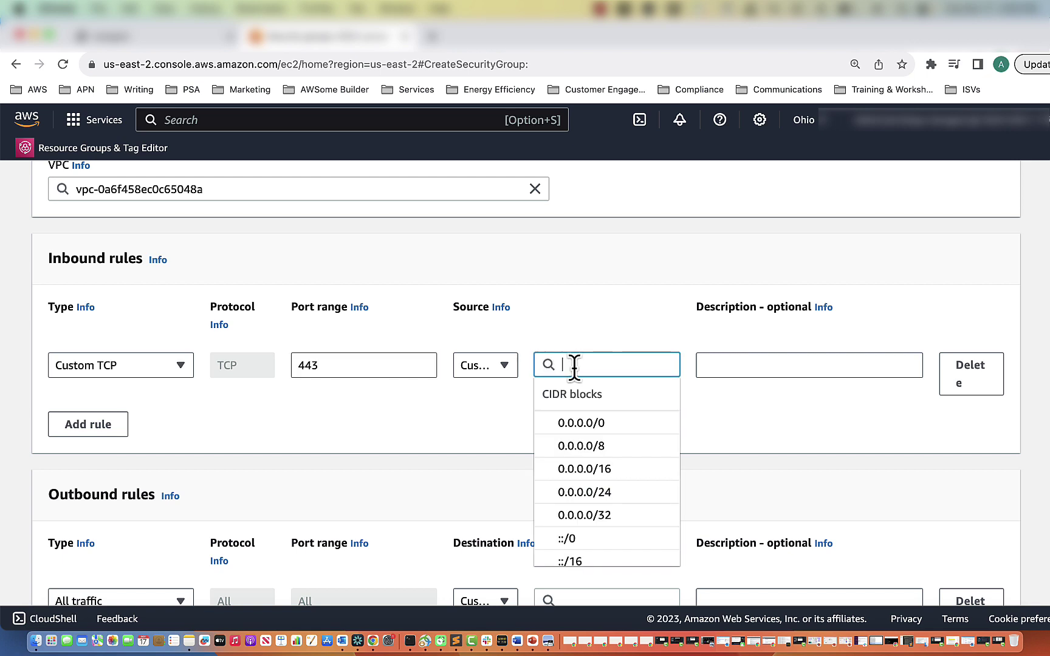
pyautogui.write('end')
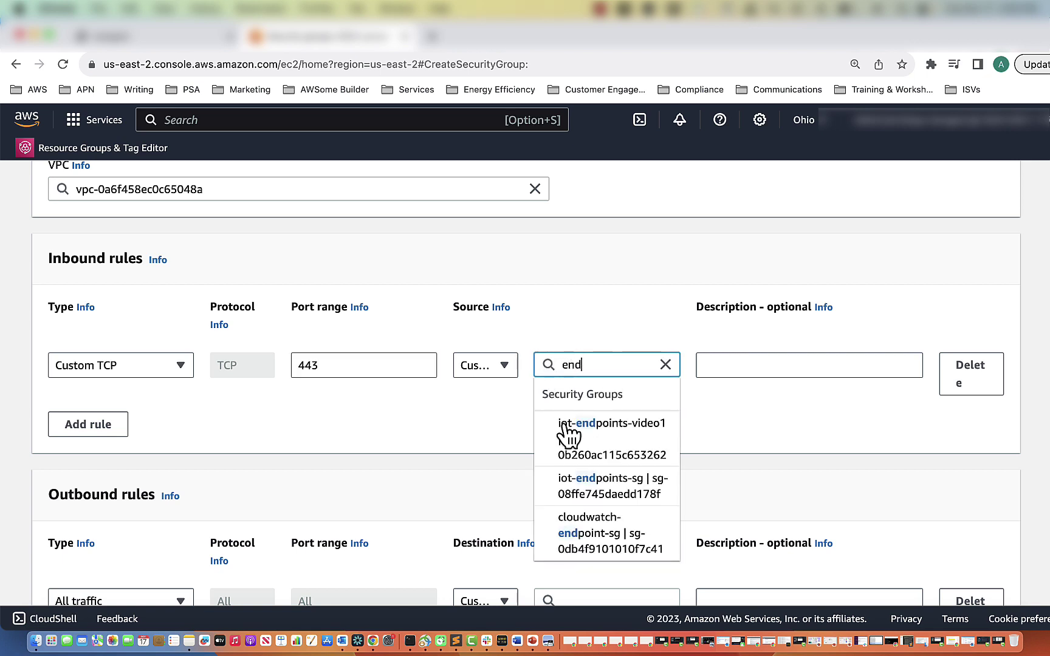
pyautogui.click(589, 441)
pyautogui.click(778, 366)
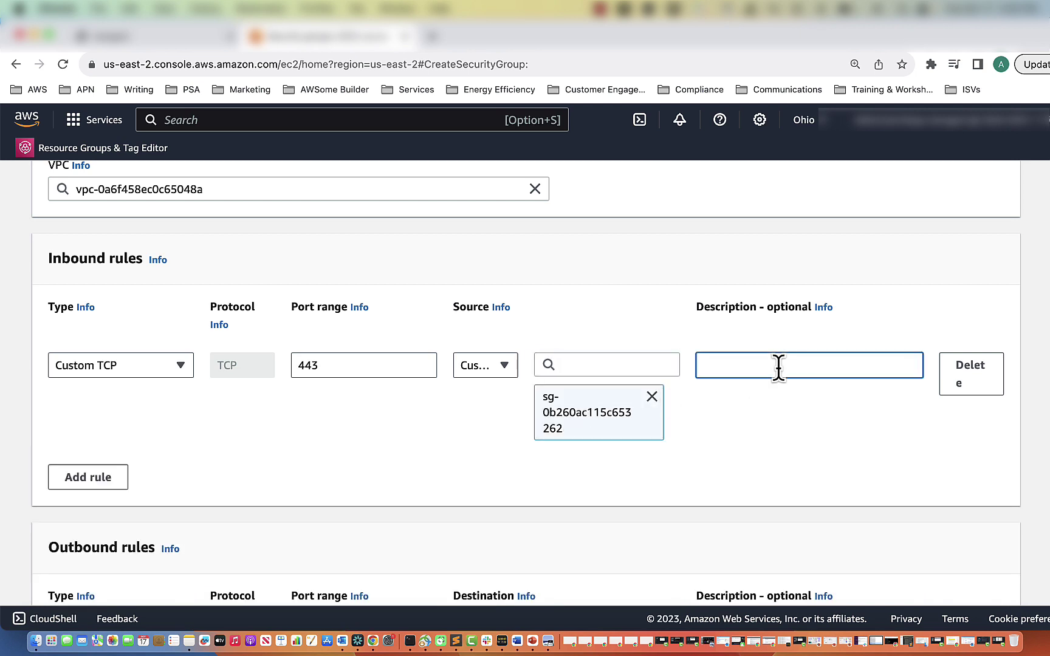
pyautogui.write('traffic from endpoints')
# Add a second Custom TCP inbound rule for port 8443 from the iot-endpoints-video1 security group, described as "traffic from endpoints"
pyautogui.click(116, 478)
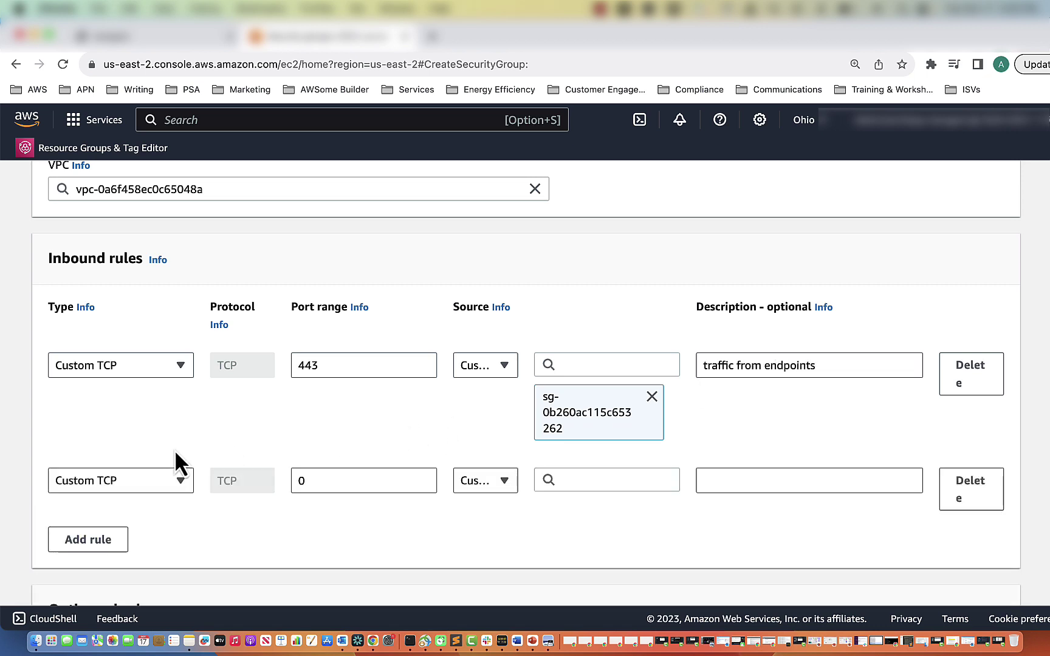
pyautogui.click(292, 480)
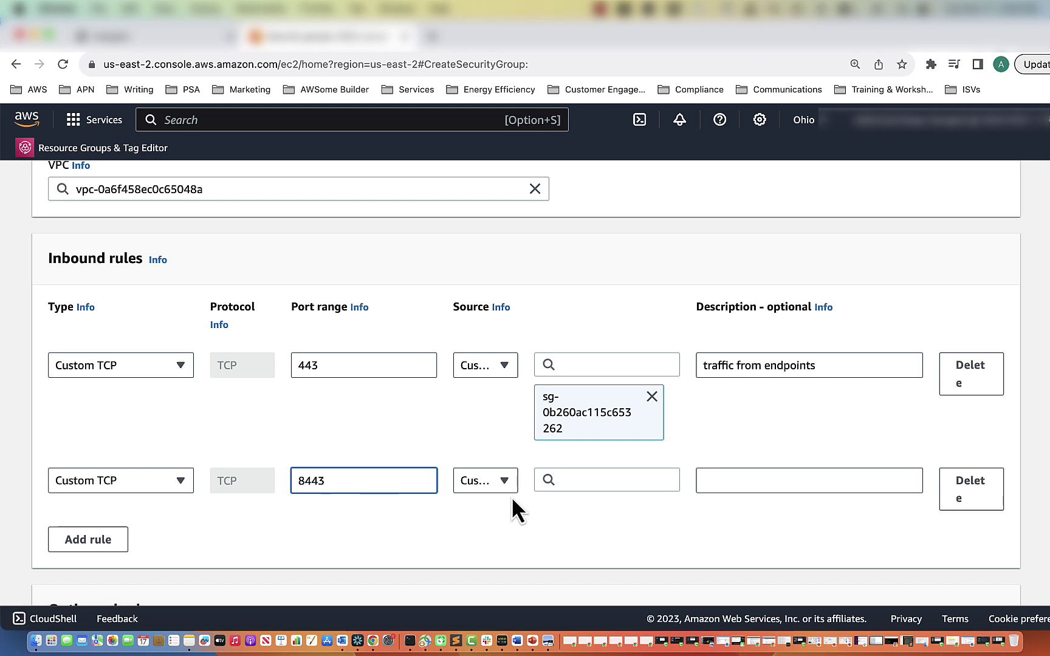
pyautogui.click(595, 479)
pyautogui.write('end')
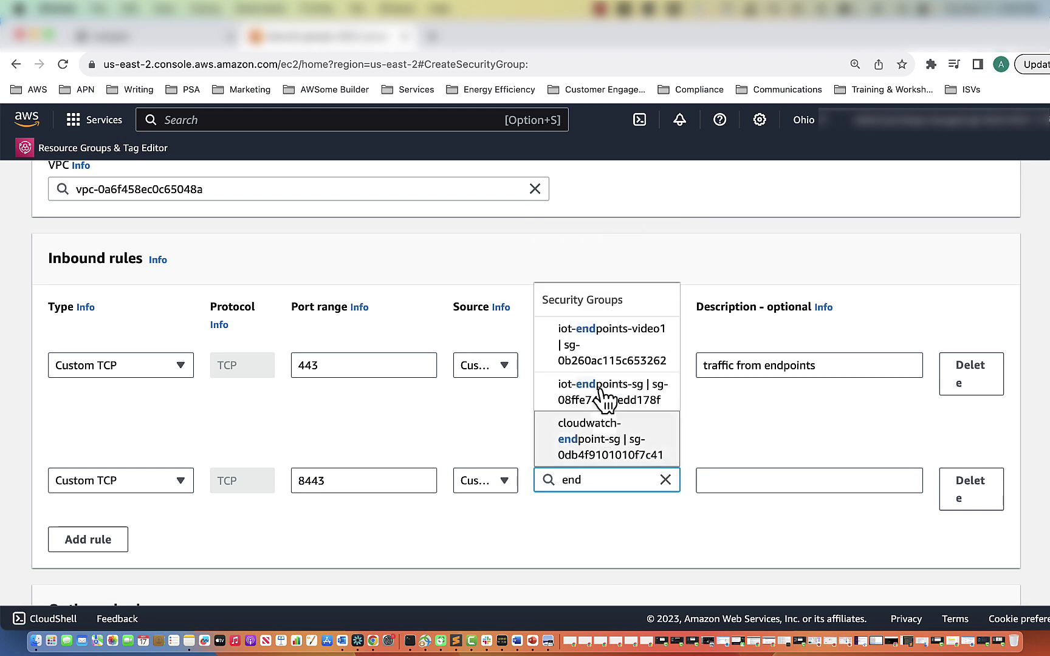
pyautogui.click(591, 335)
pyautogui.click(733, 480)
pyautogui.write('t')
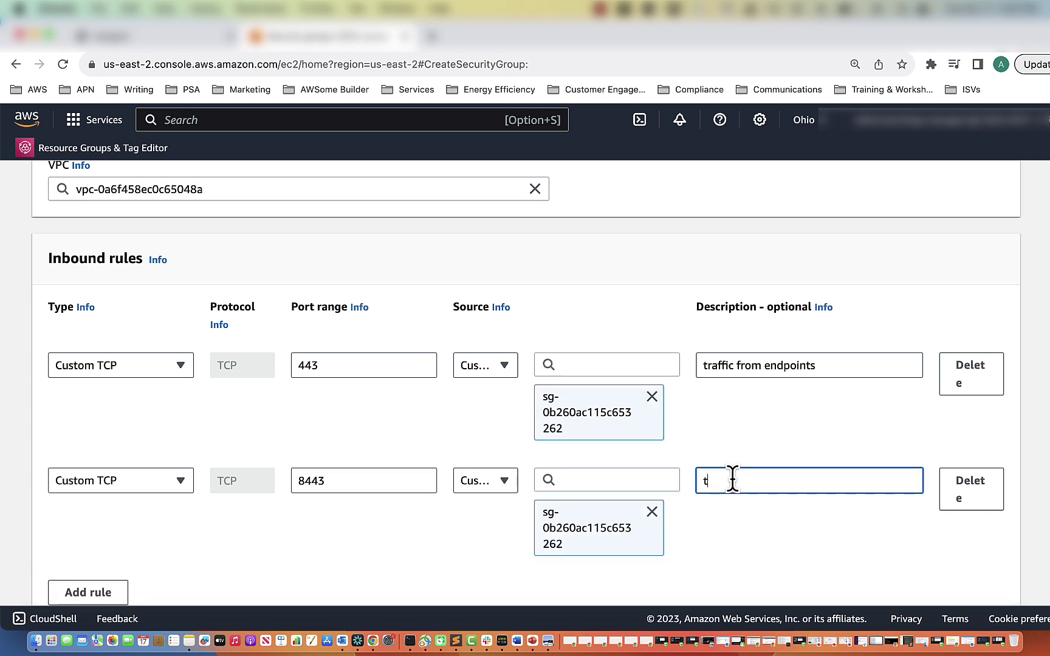
pyautogui.write('raffic from endpoints')
# Add a third Custom TCP inbound rule for port 8883 from the iot-endpoints-video1 security group, described as "traffic from endpoints"
pyautogui.scroll(-5, 148, 489)
pyautogui.click(103, 464)
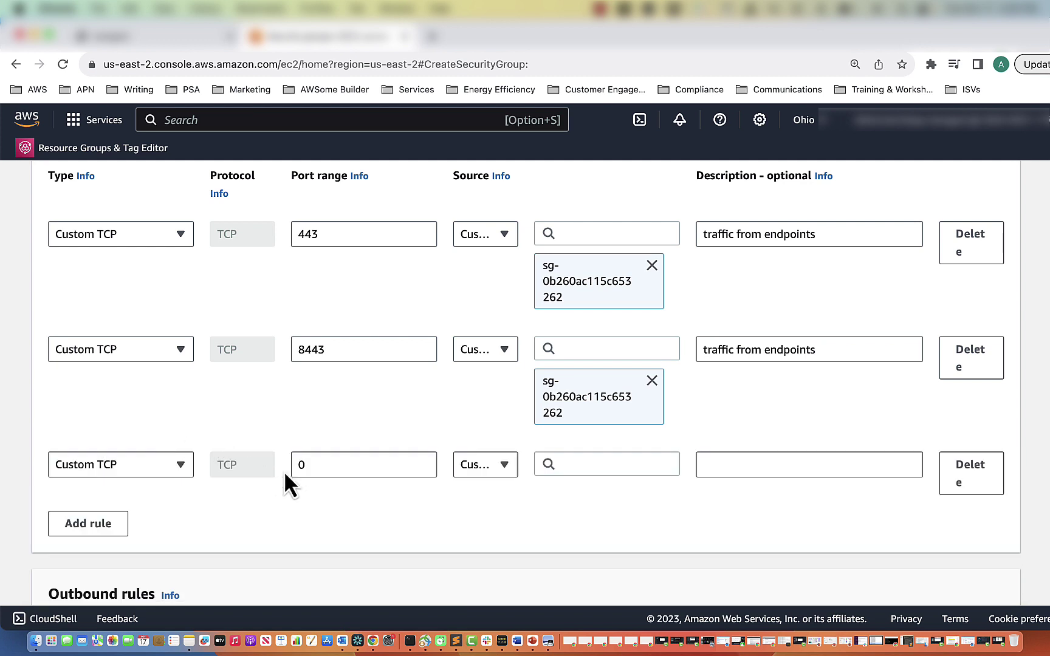
pyautogui.click(293, 464)
pyautogui.doubleClick(290, 465)
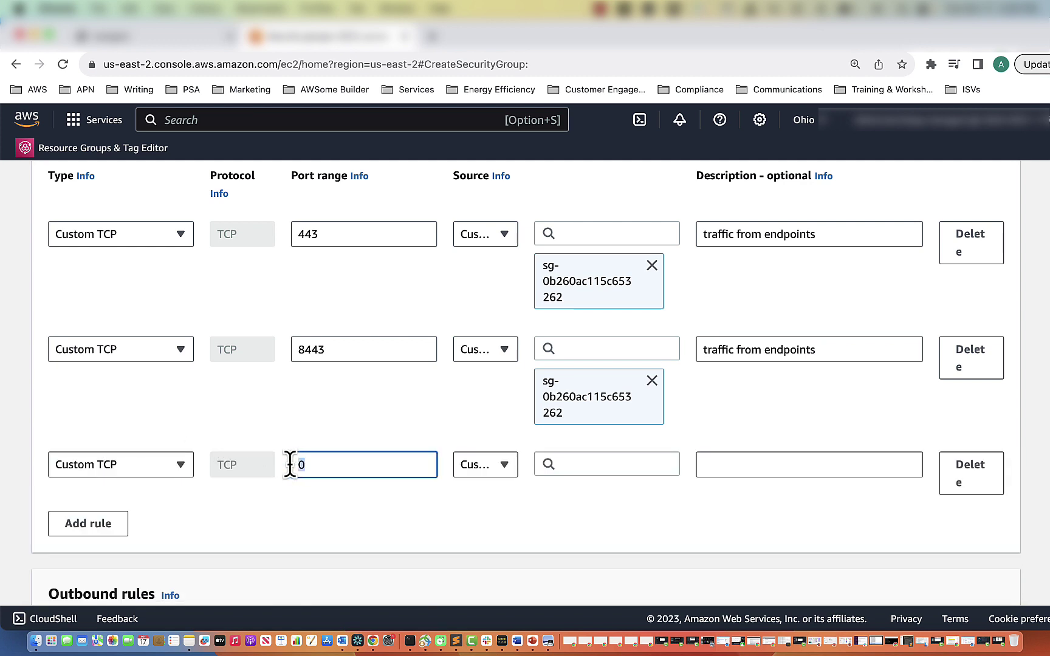
pyautogui.write('8883')
pyautogui.click(628, 464)
pyautogui.write('endpoints')
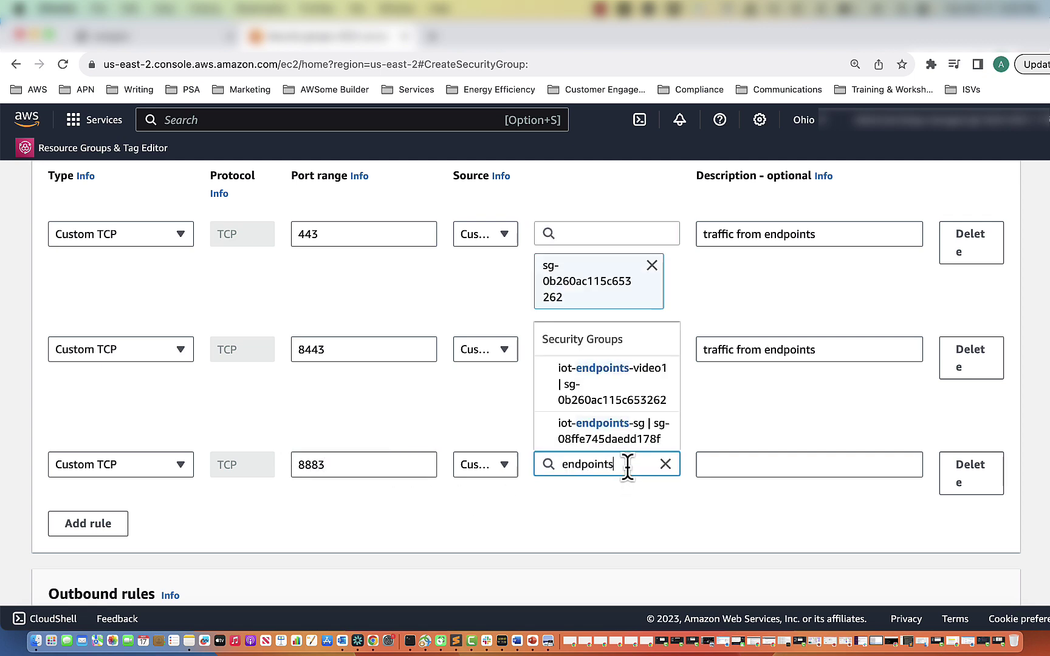
pyautogui.click(634, 398)
pyautogui.click(762, 464)
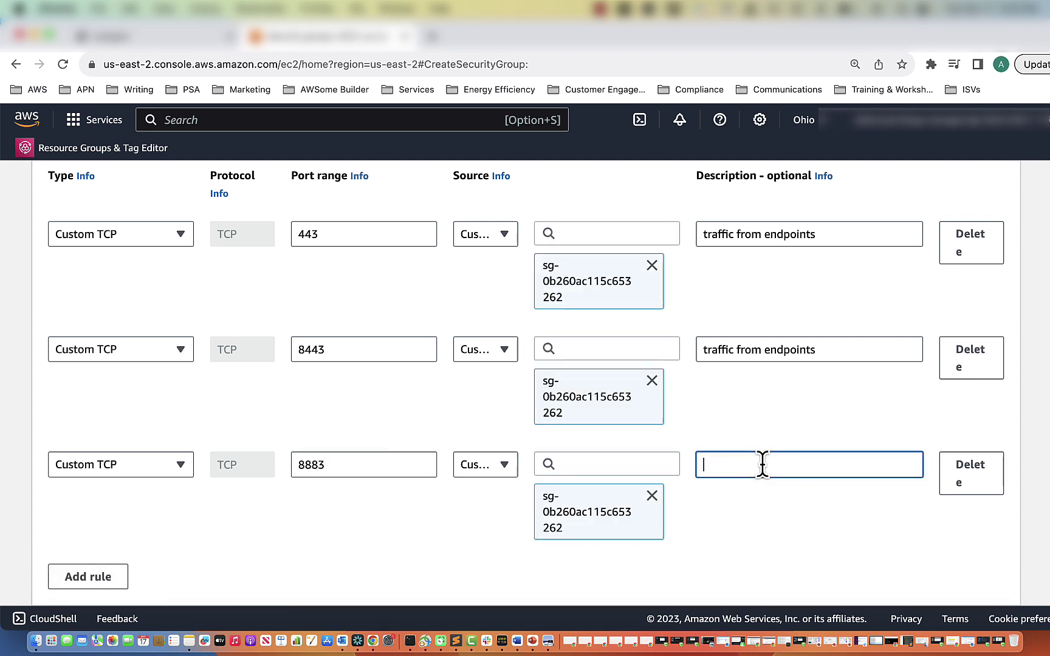
pyautogui.write('traffic from endpoints')
# Add a fourth Custom TCP inbound rule for port 8888 from the proxy-video1 security group, described as "traffic from proxy"
pyautogui.click(119, 578)
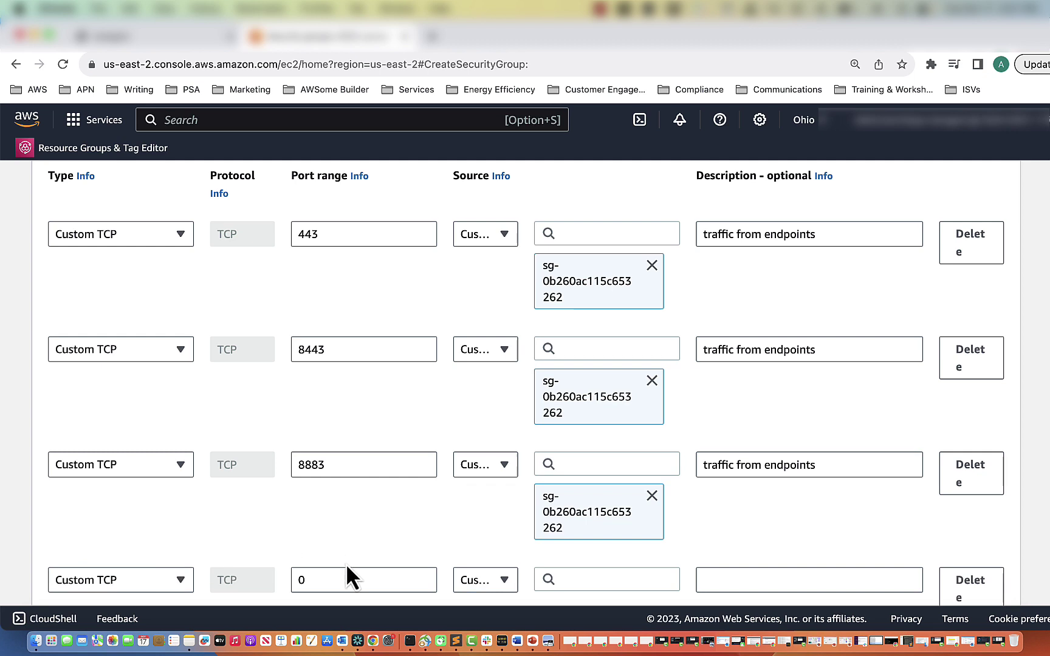
pyautogui.click(296, 580)
pyautogui.write('8888')
pyautogui.click(574, 579)
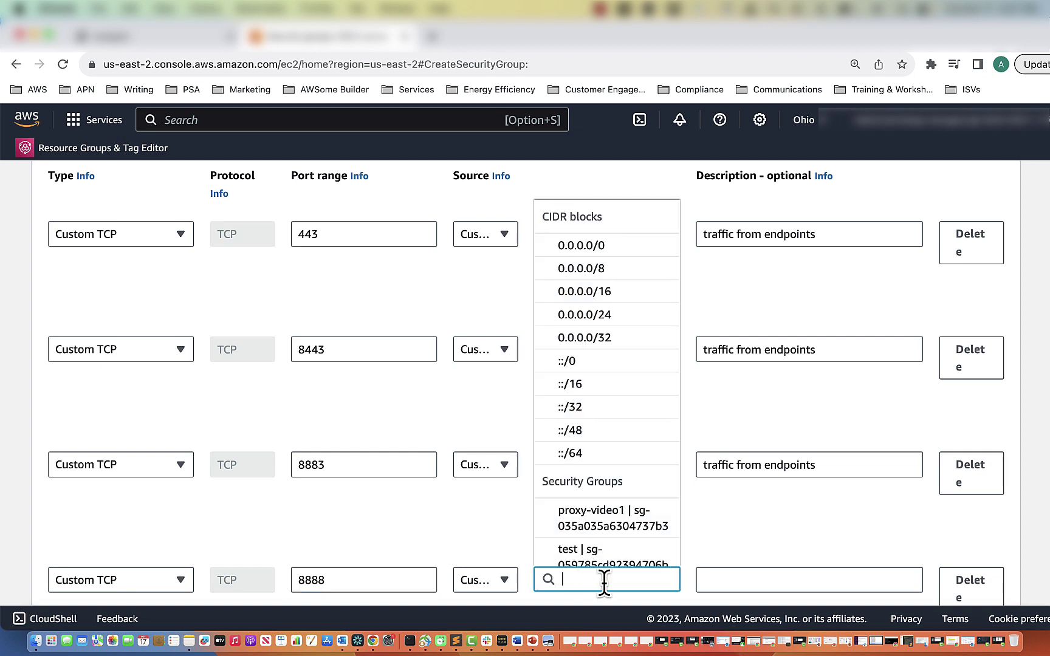
pyautogui.click(597, 526)
pyautogui.scroll(-3, 717, 559)
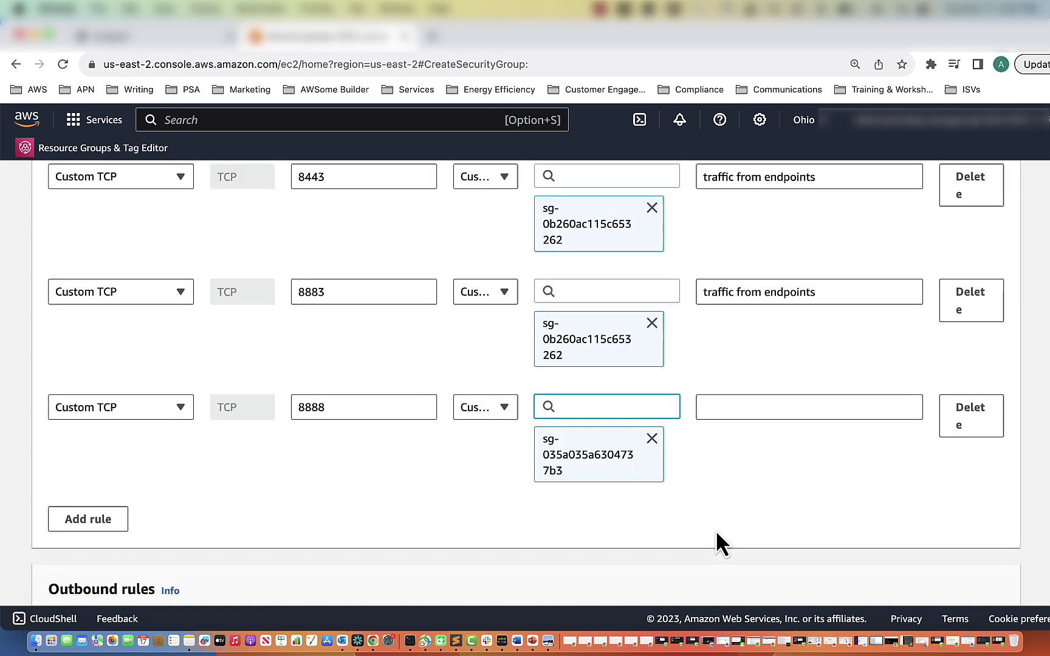
pyautogui.click(715, 400)
pyautogui.write('traffic')
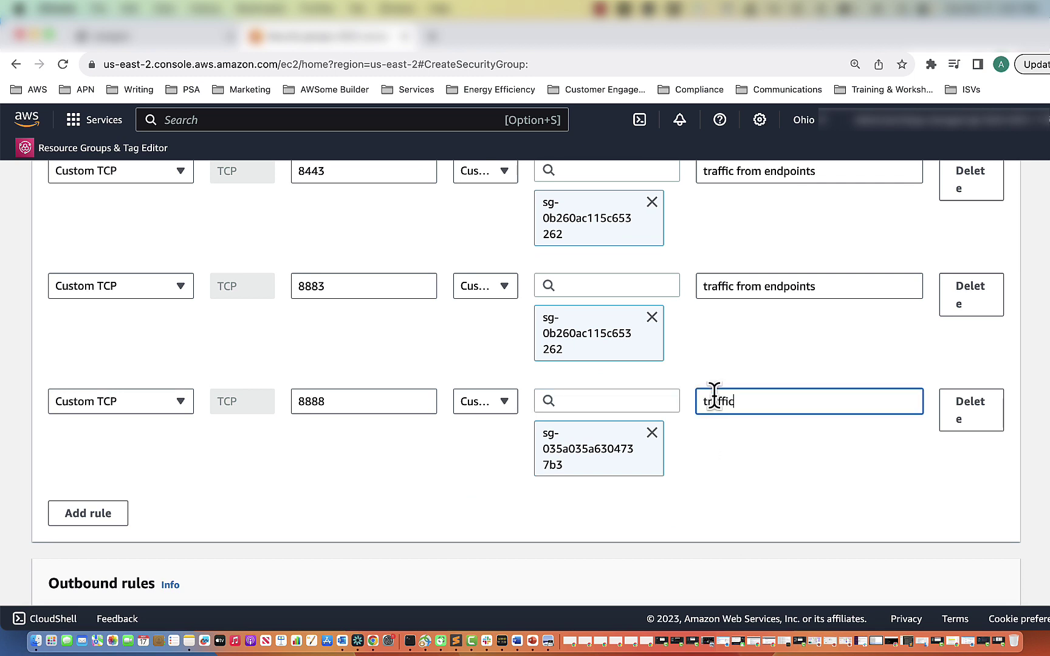
pyautogui.write(' from proxy')
pyautogui.scroll(2, 626, 475)
# Replace the default all-traffic outbound rule with a Custom TCP rule for port 443 to iot-endpoints-video1, described as "to endpoints"
pyautogui.scroll(-6, 626, 475)
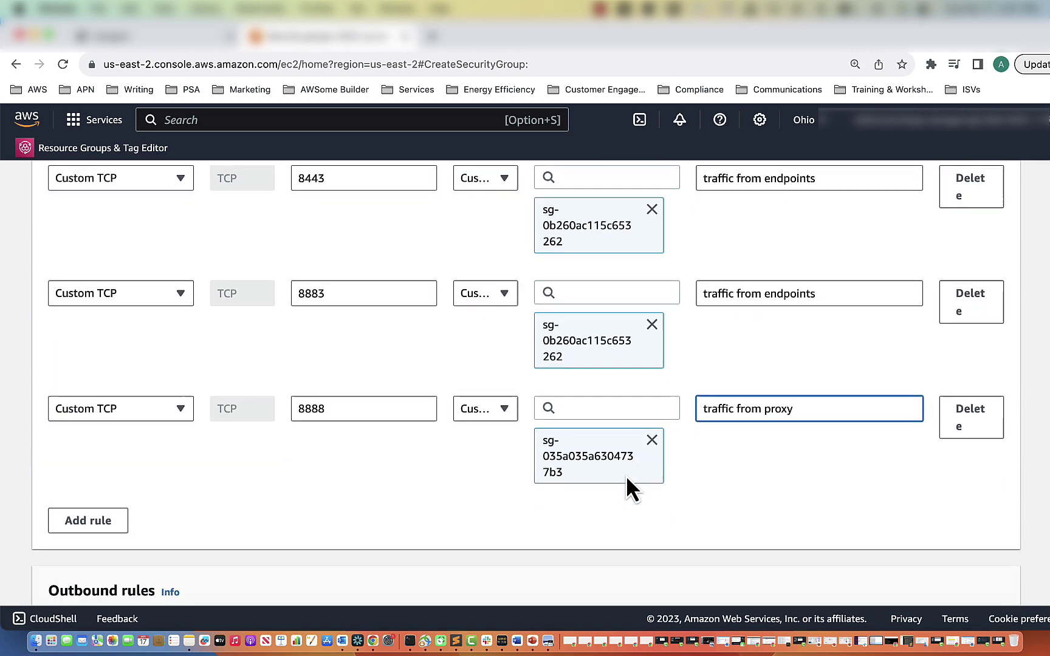
pyautogui.scroll(-1, 626, 474)
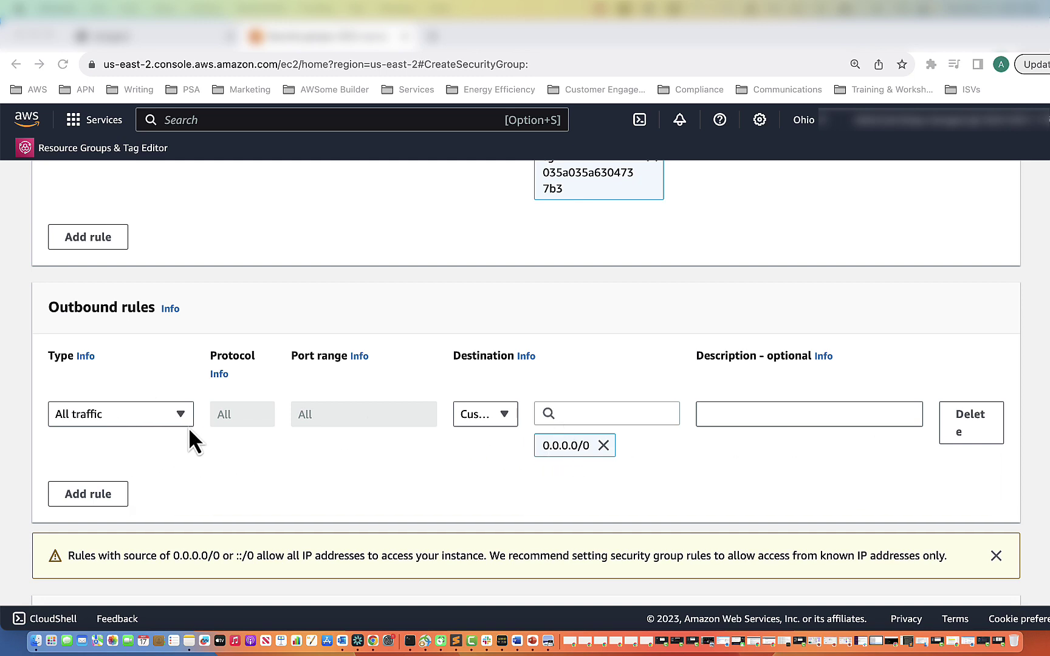
pyautogui.click(973, 431)
pyautogui.click(127, 418)
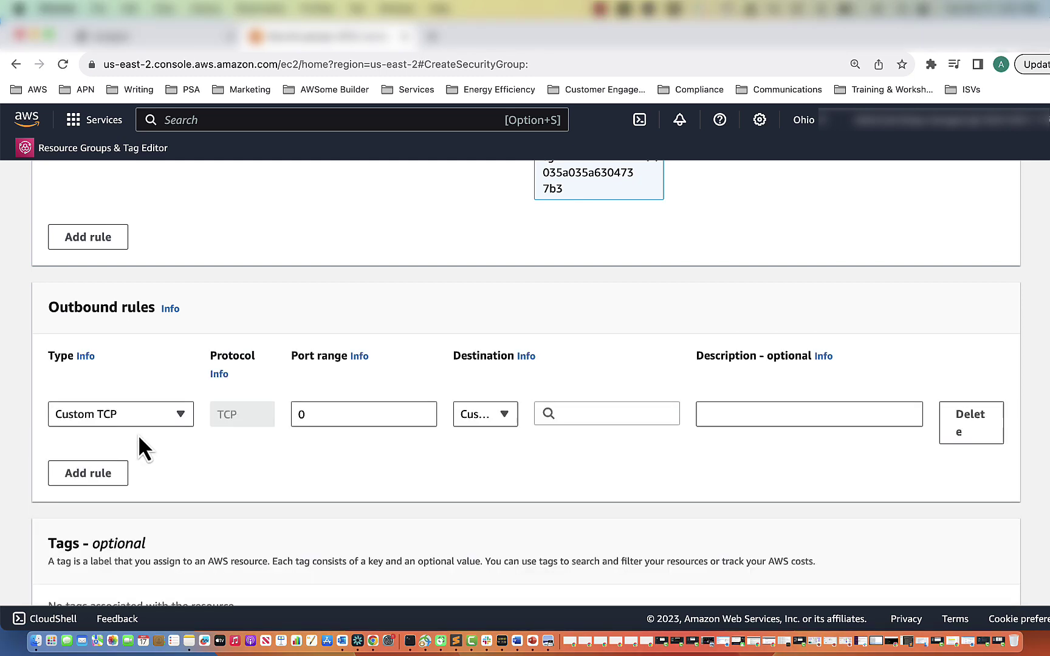
pyautogui.moveTo(372, 416); pyautogui.dragTo(291, 413)
pyautogui.write('443')
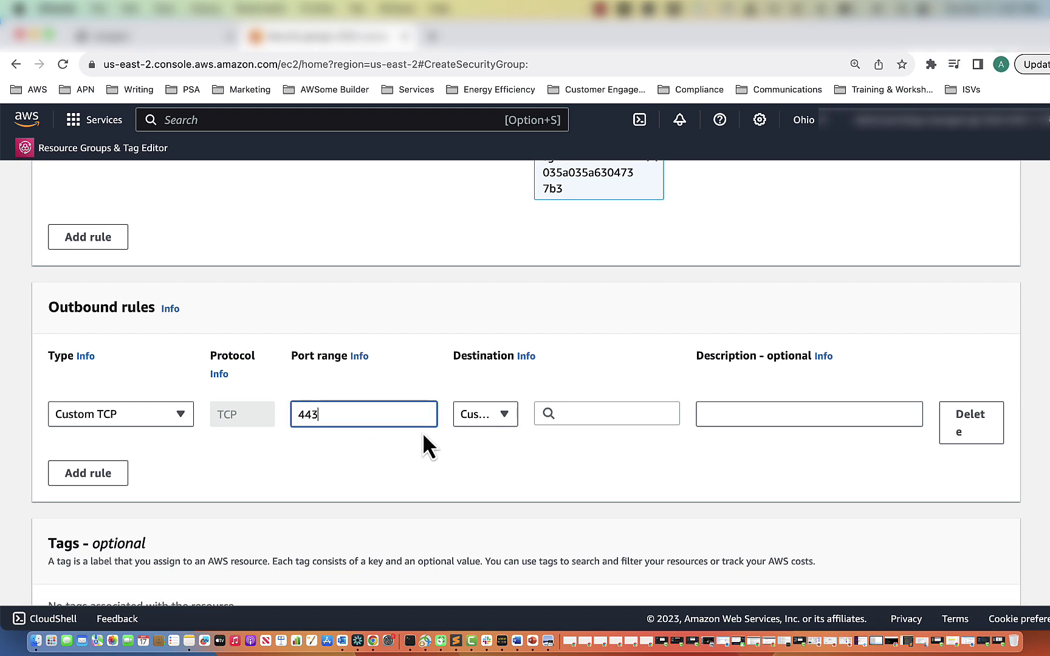
pyautogui.click(611, 416)
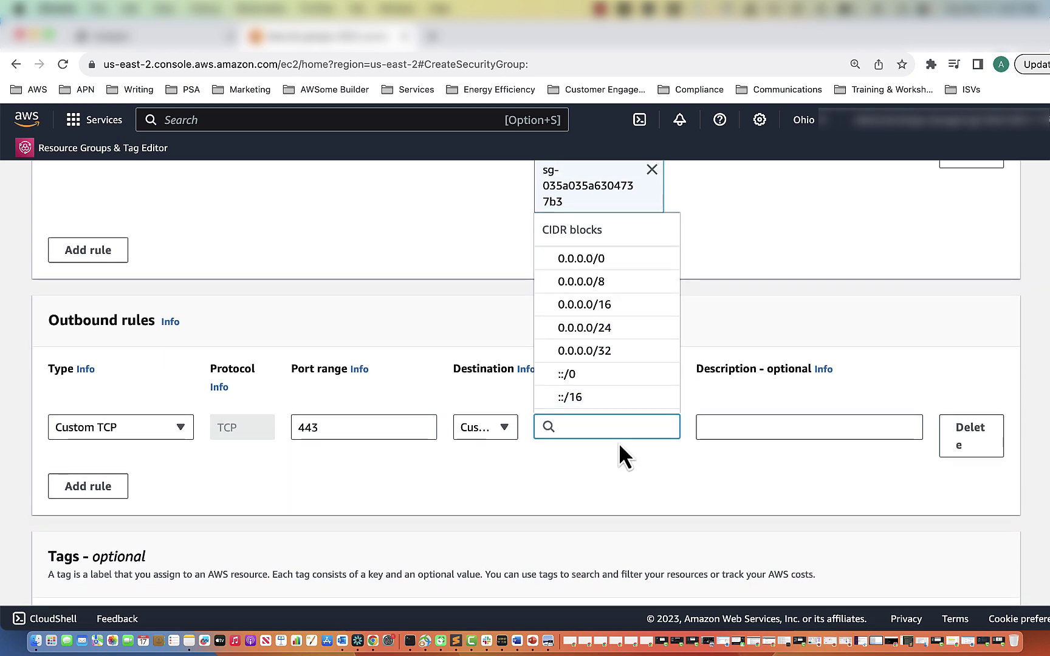
pyautogui.write('end')
pyautogui.click(608, 295)
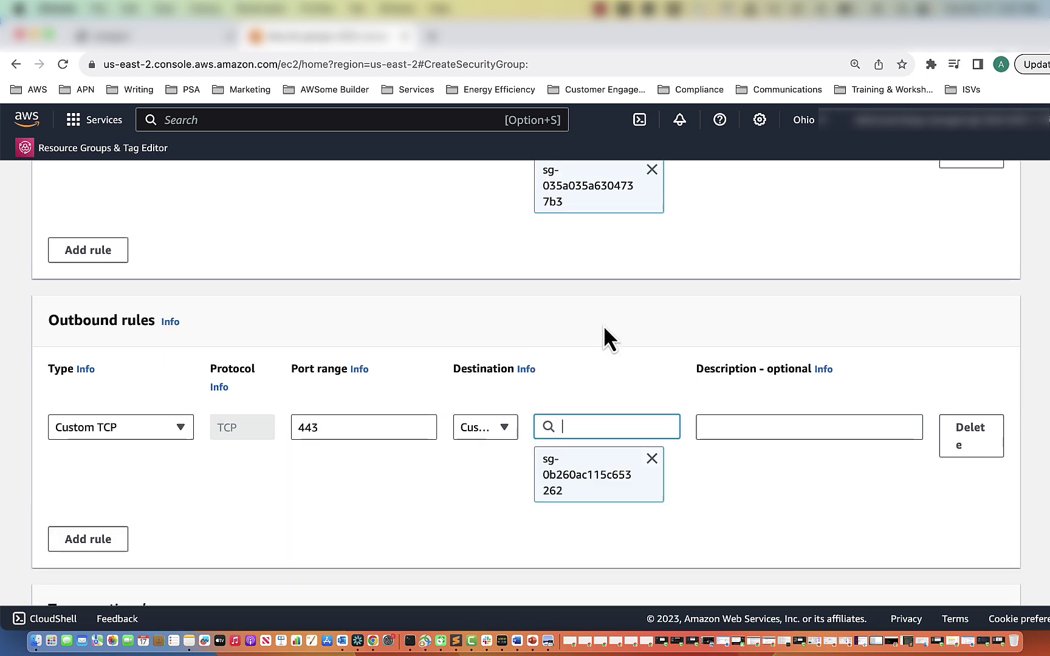
pyautogui.click(799, 428)
pyautogui.write('to edn')
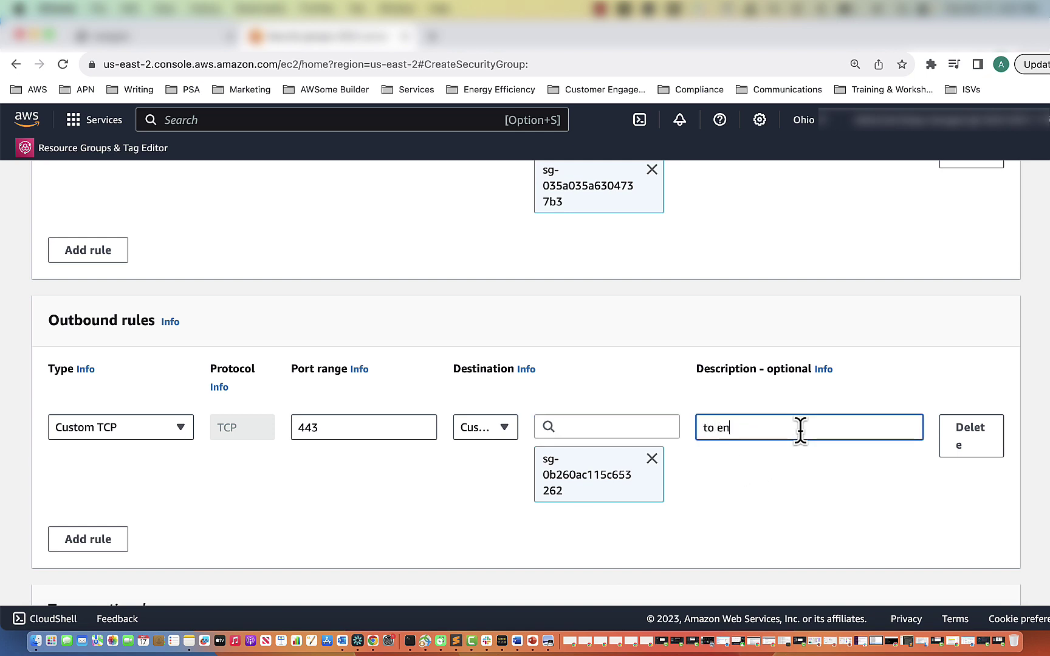
pyautogui.write('dpoints')
# Add a second Custom TCP outbound rule for port 8443 to the iot-endpoints-video1 security group, described as "to endpoints"
pyautogui.click(49, 548)
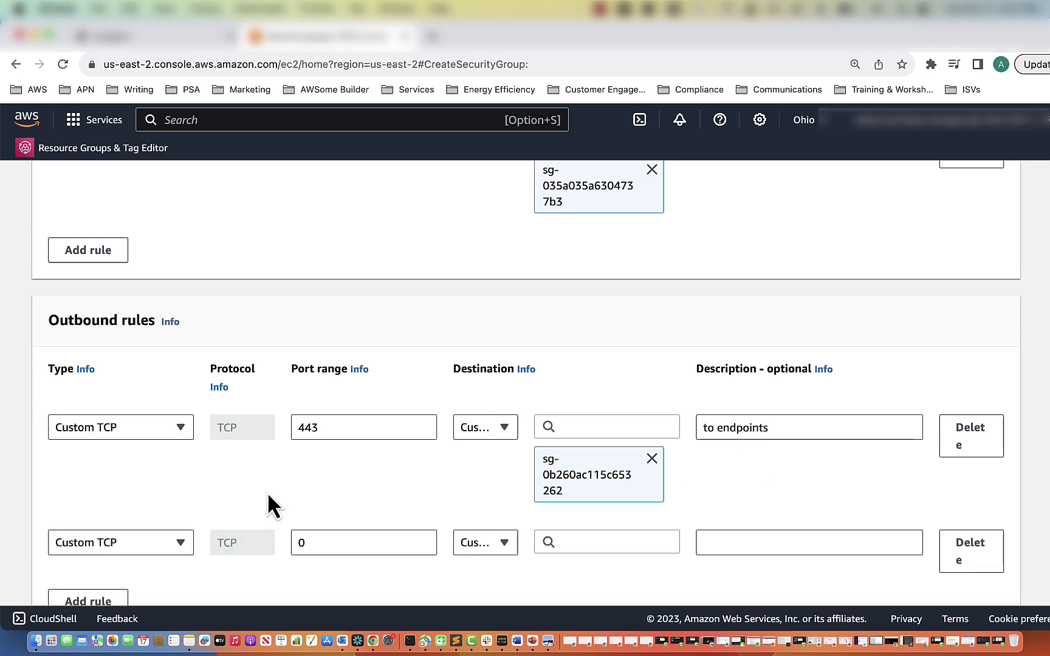
pyautogui.doubleClick(299, 542)
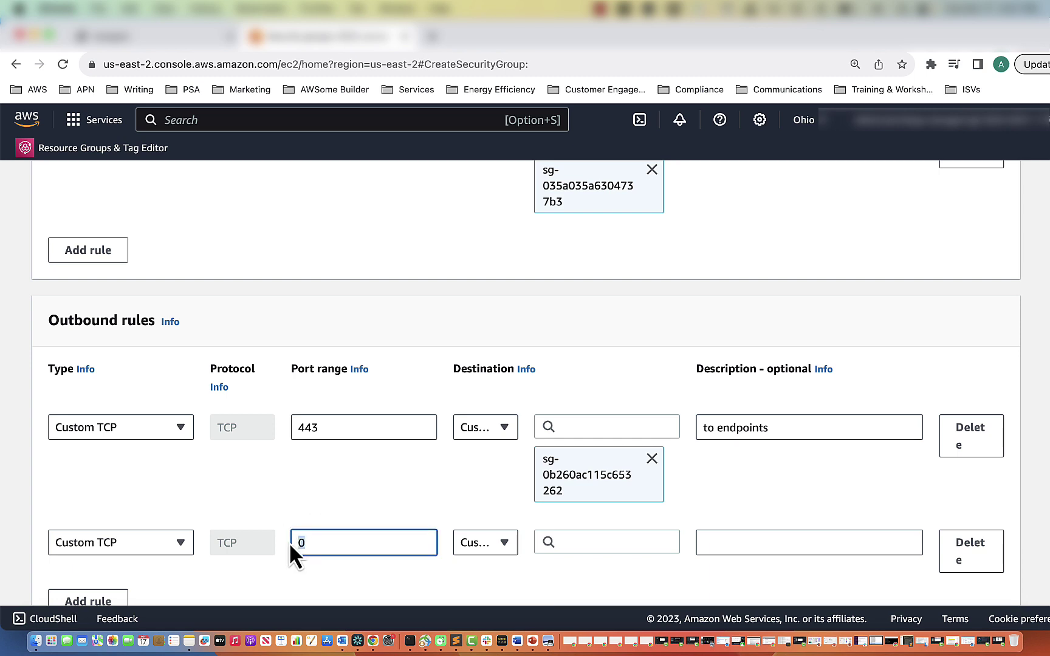
pyautogui.write('8443')
pyautogui.click(644, 542)
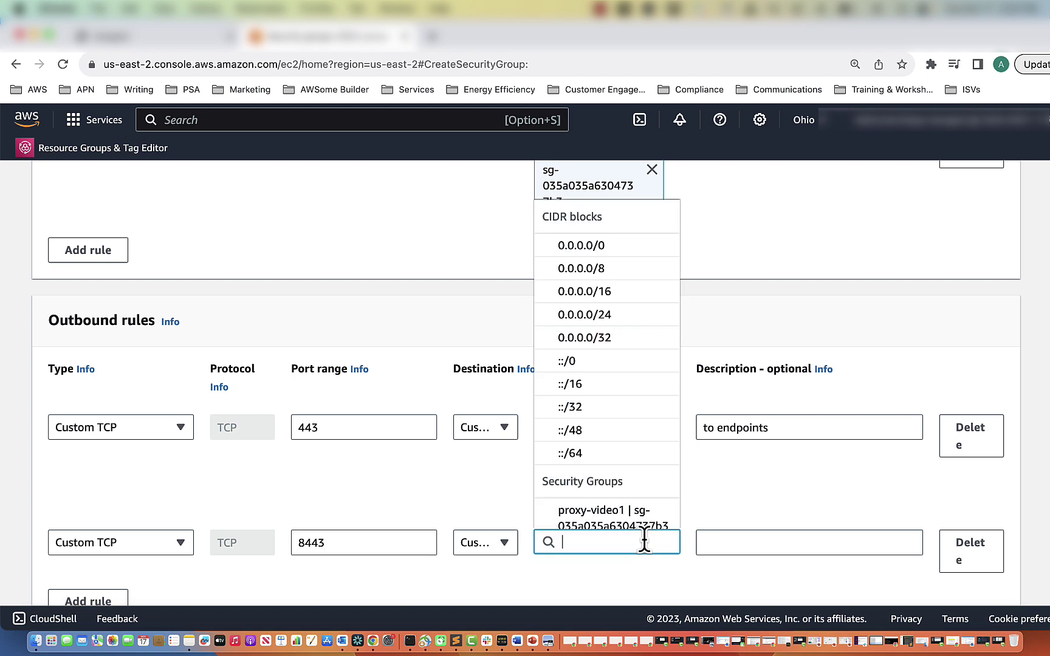
pyautogui.write('endo')
pyautogui.press('BackSpace')
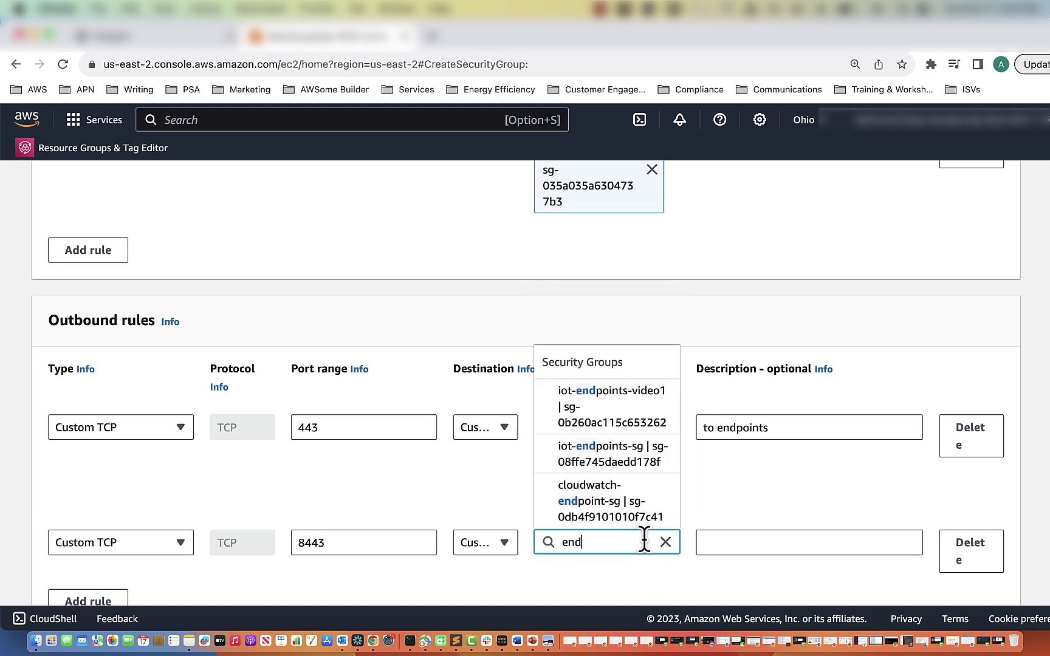
pyautogui.click(661, 438)
pyautogui.click(738, 540)
pyautogui.write('to')
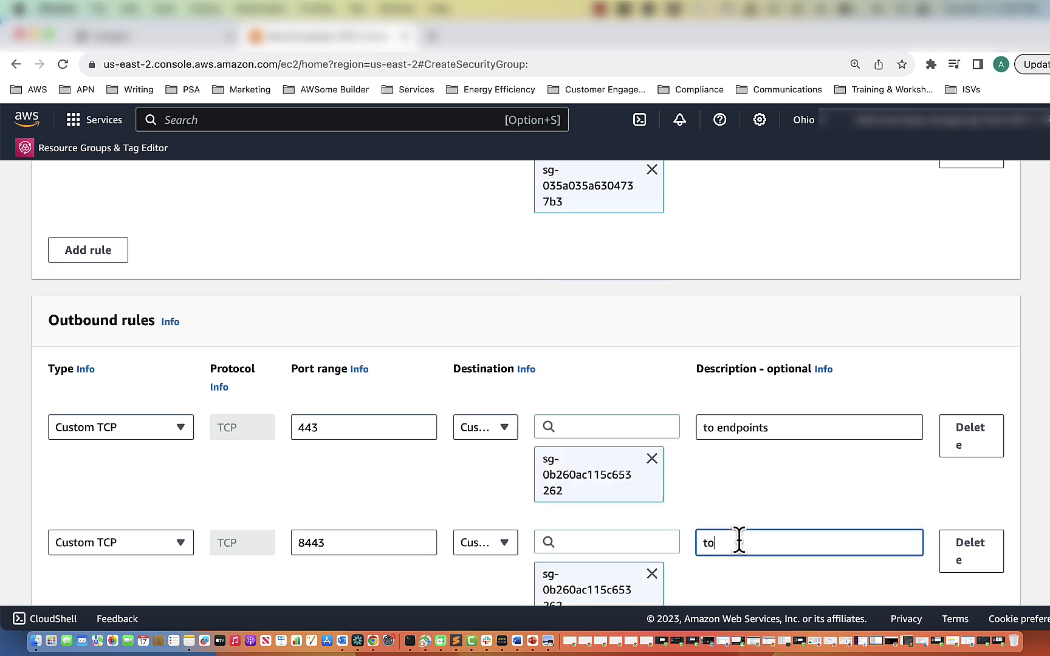
pyautogui.write(' endpoints')
# Add a third Custom TCP outbound rule for port 8883 to the iot-endpoints-video1 security group, described as "to endpoints"
pyautogui.scroll(-3, 428, 356)
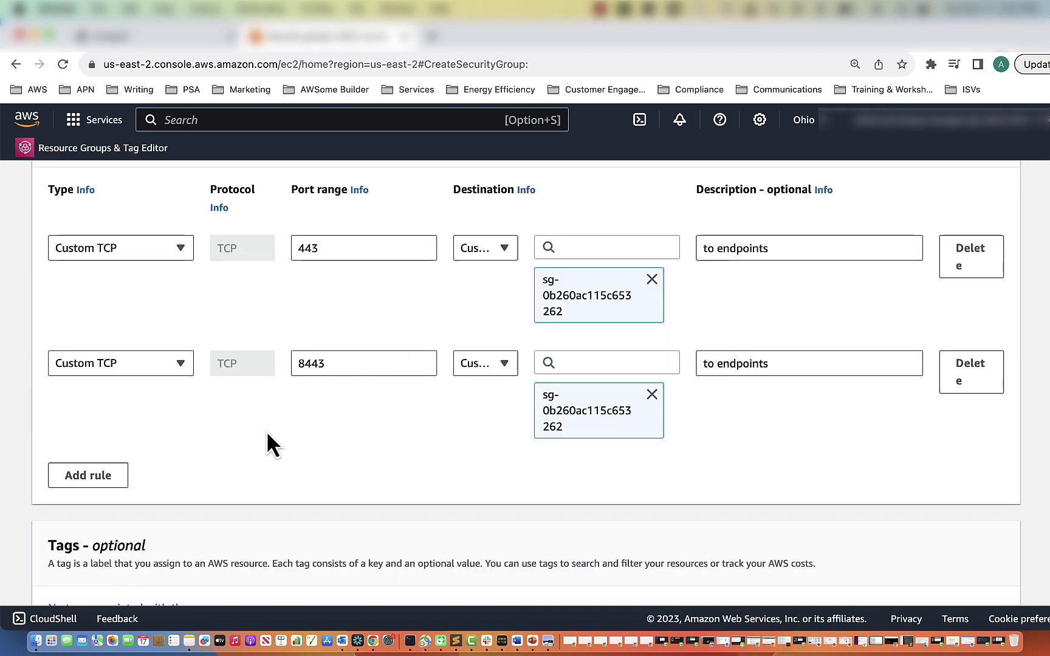
pyautogui.click(88, 475)
pyautogui.doubleClick(294, 476)
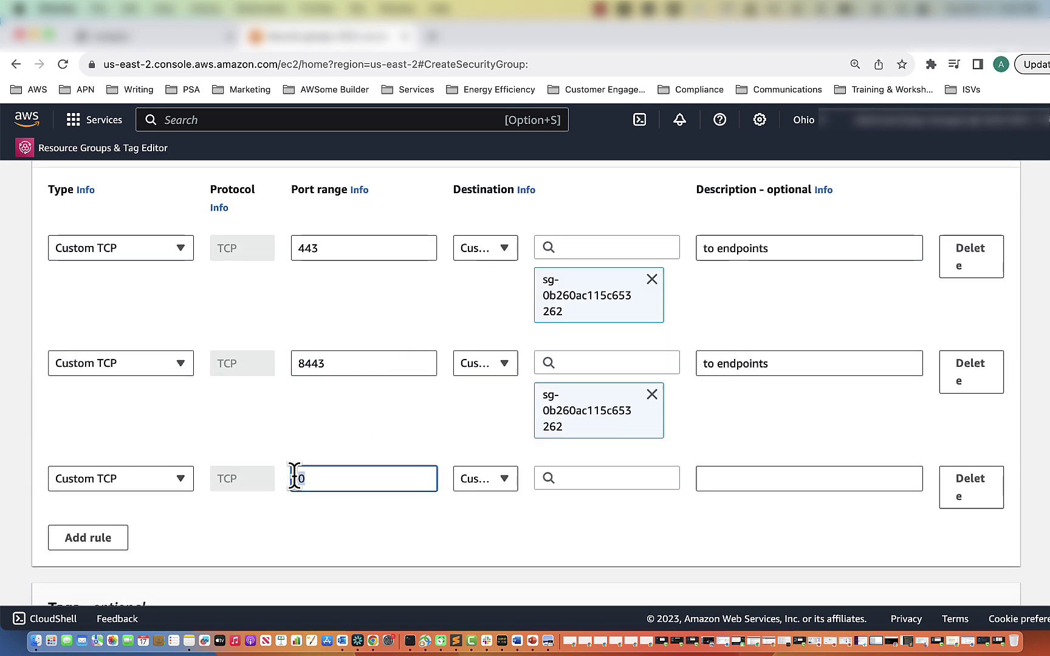
pyautogui.write('8883')
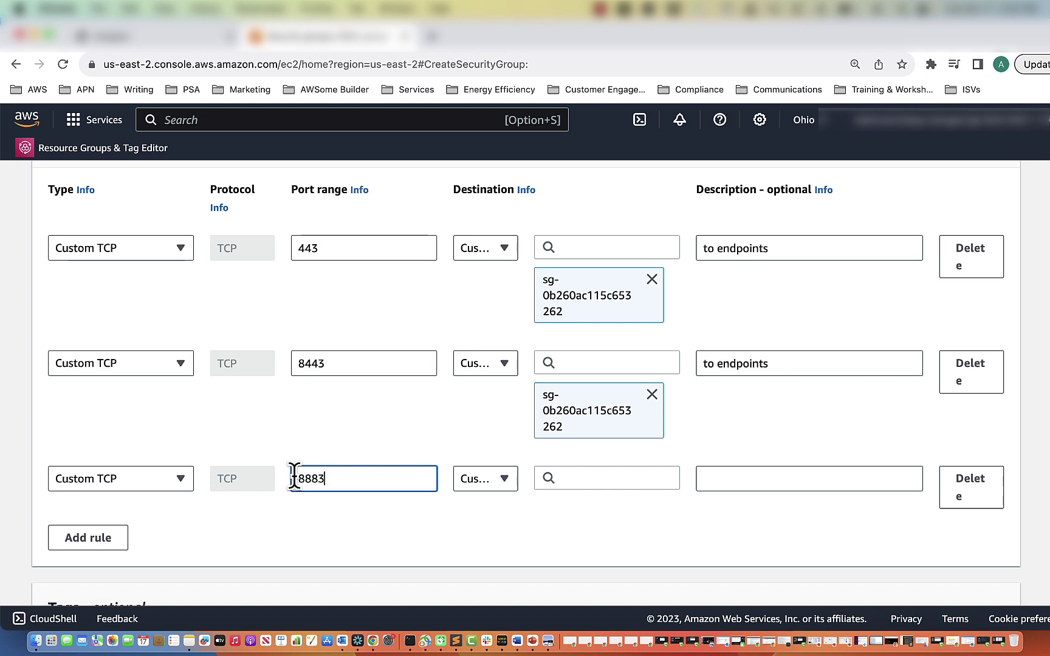
pyautogui.click(566, 478)
pyautogui.write('end')
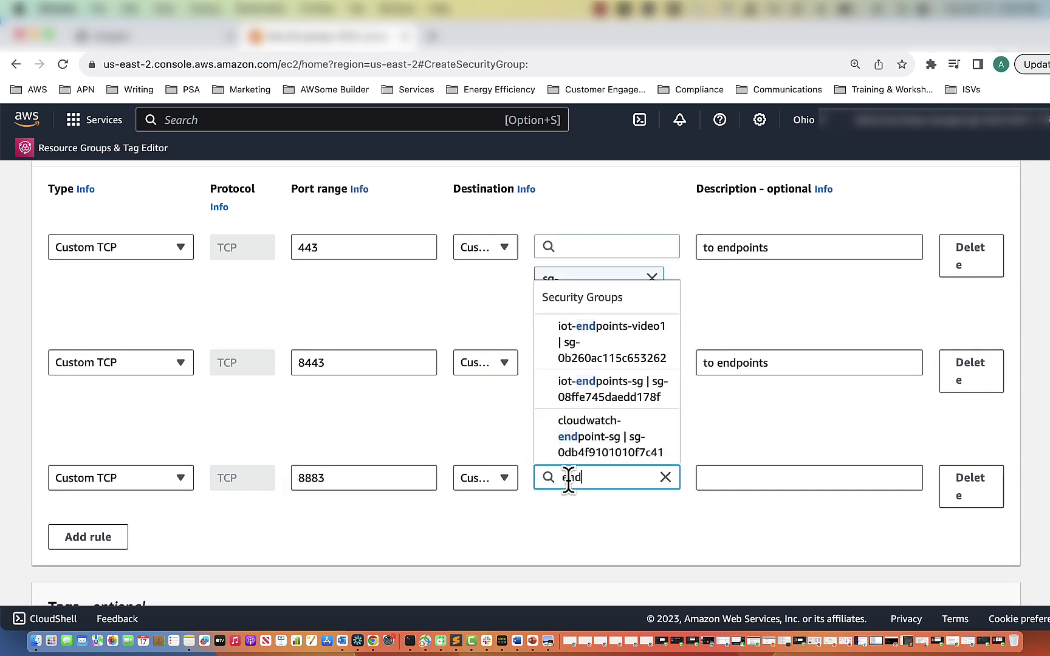
pyautogui.write('points')
pyautogui.click(584, 432)
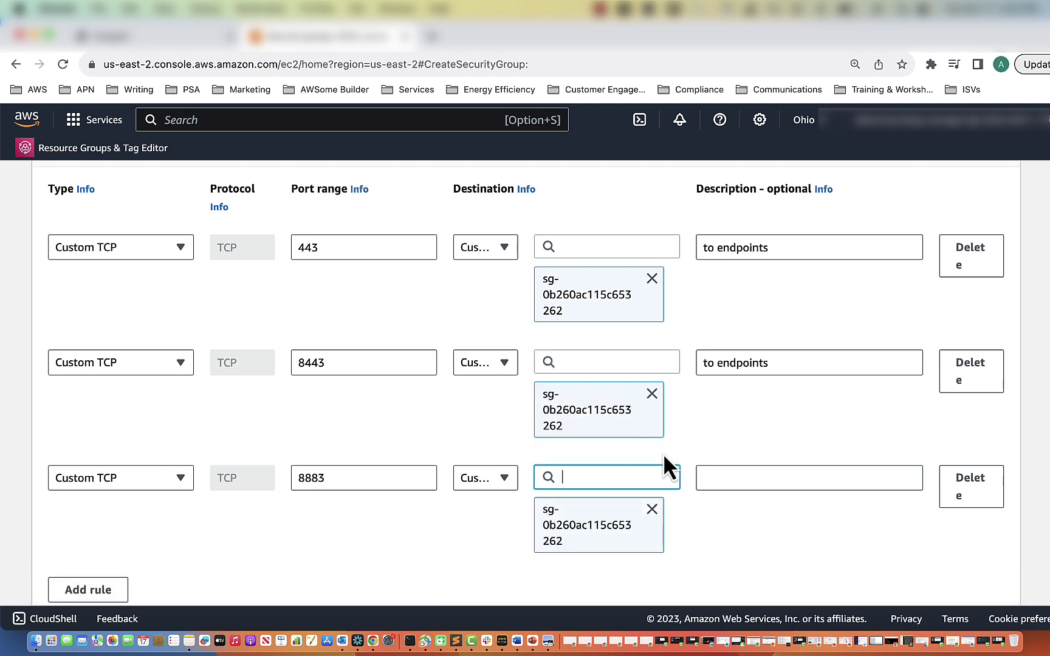
pyautogui.click(736, 481)
pyautogui.write('t')
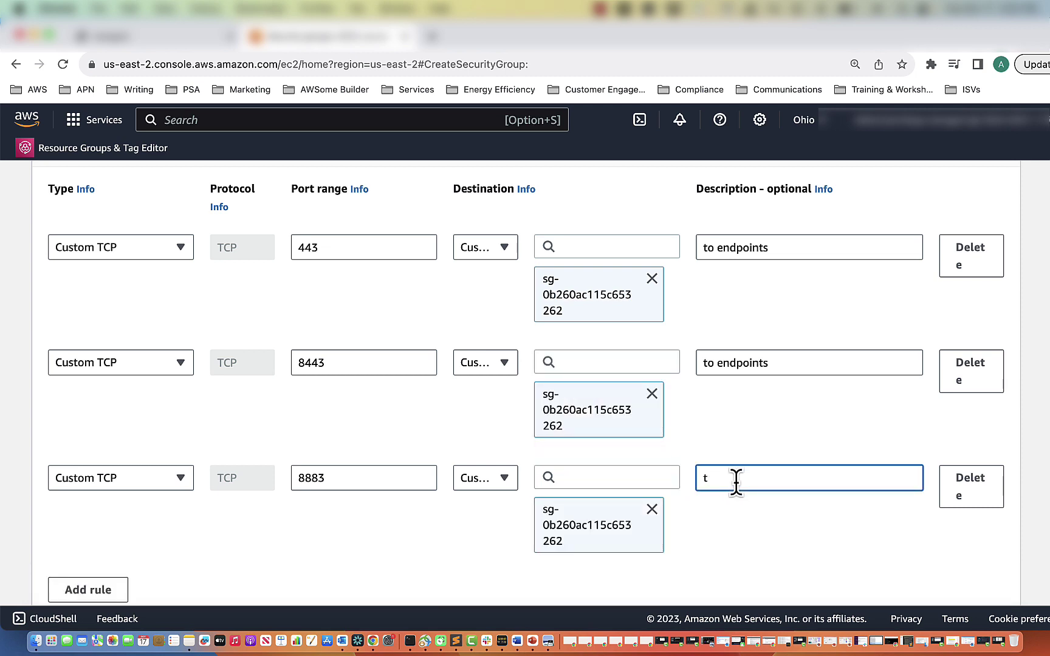
pyautogui.write('o endpoints')
# Add a Custom TCP outbound rule for port 8888 to the proxy-video1 security group, described as "to proxy", and create the greengrass-video1 security group
pyautogui.click(94, 591)
pyautogui.scroll(-2, 328, 571)
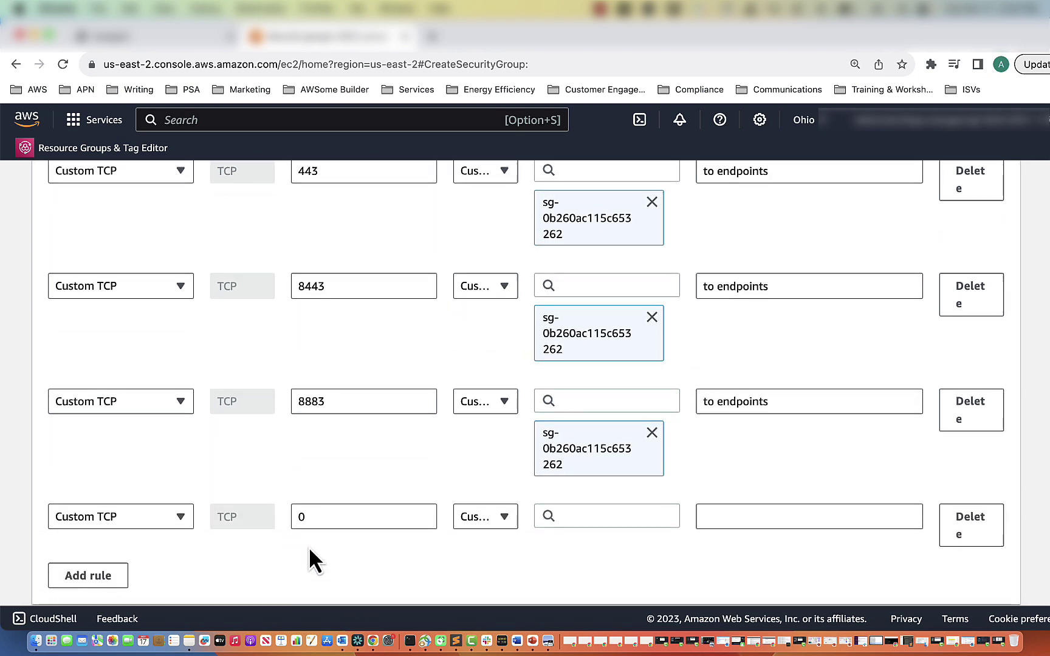
pyautogui.doubleClick(299, 516)
pyautogui.press('BackSpace')
pyautogui.write('8888')
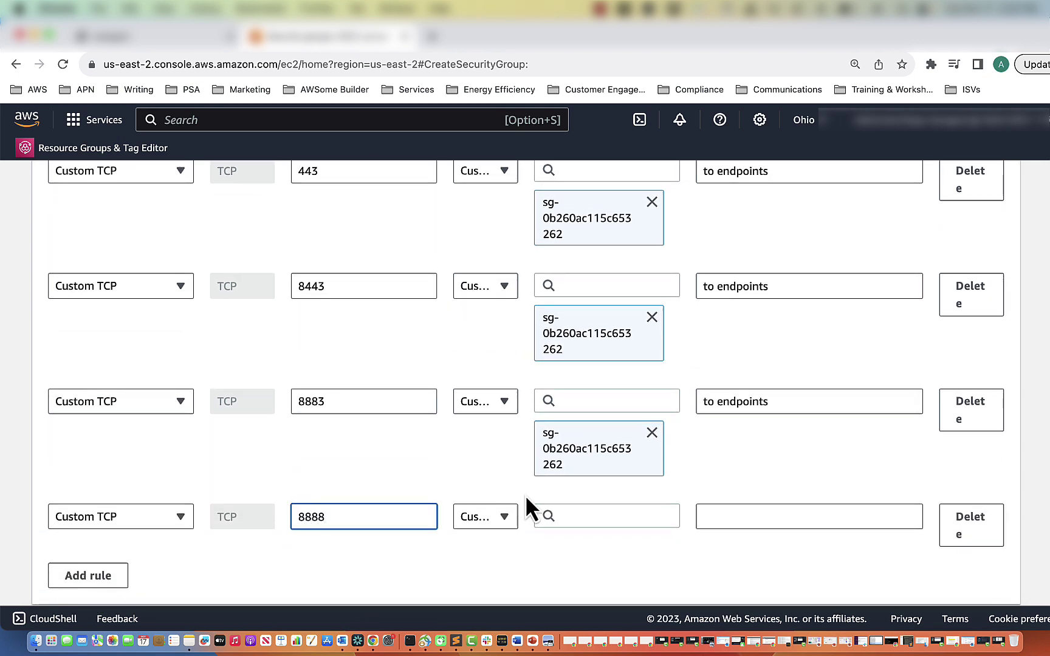
pyautogui.click(580, 515)
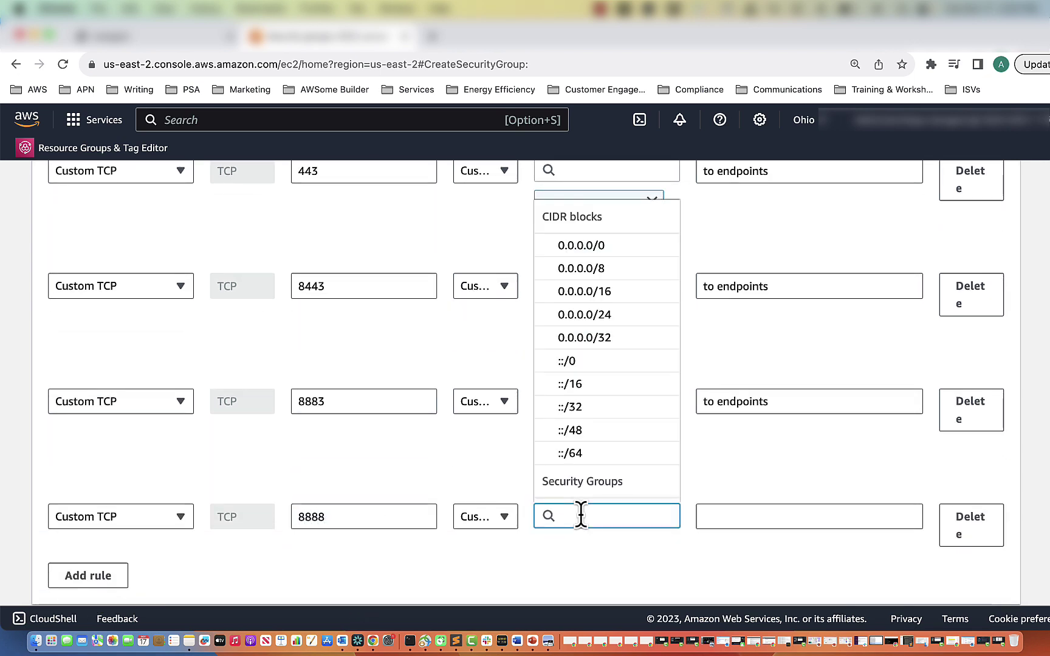
pyautogui.write('proxy')
pyautogui.click(614, 301)
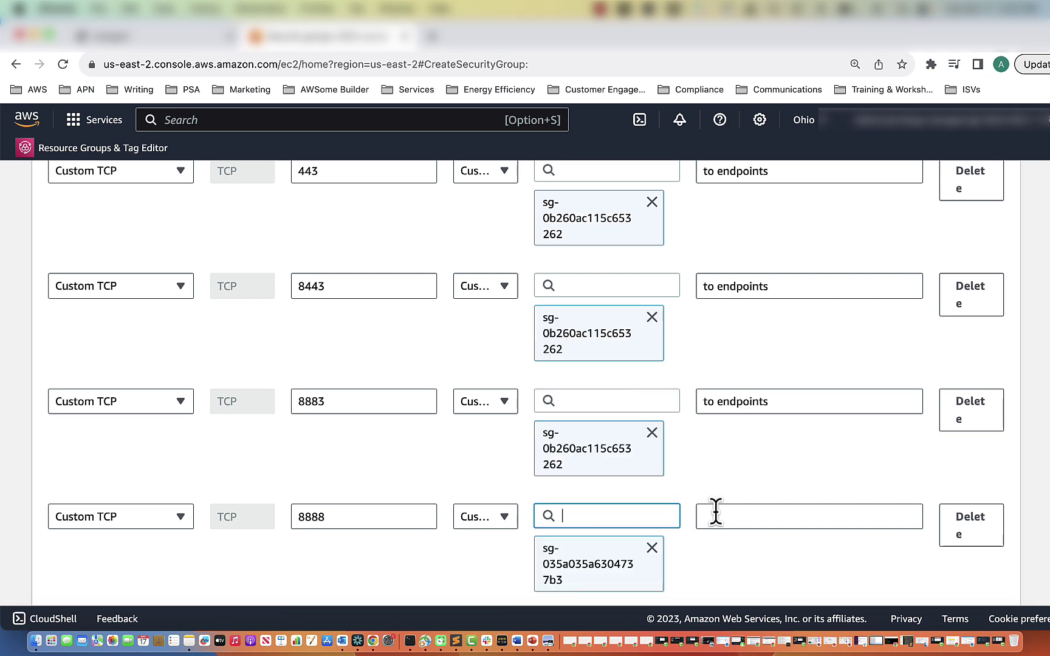
pyautogui.click(716, 514)
pyautogui.write('to')
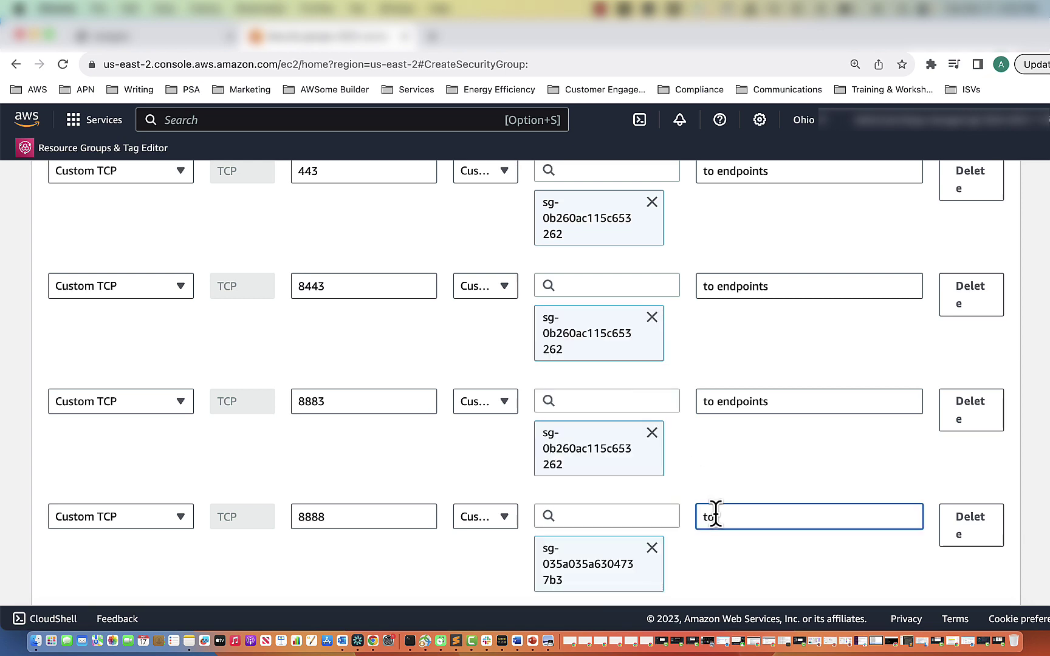
pyautogui.write(' proxy')
pyautogui.scroll(-10, 716, 515)
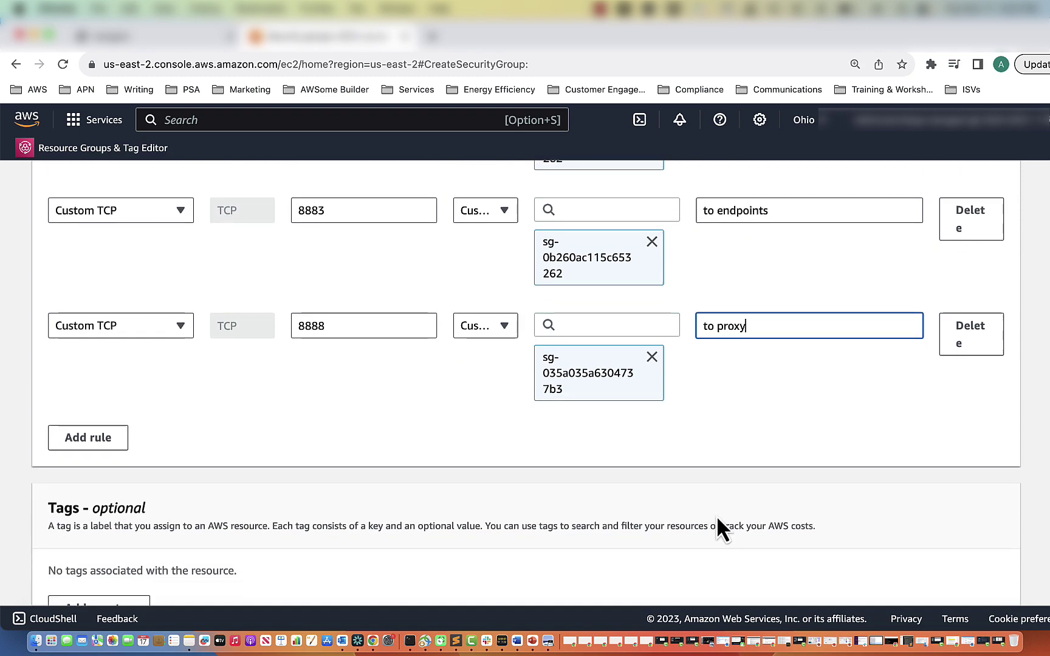
pyautogui.click(917, 588)
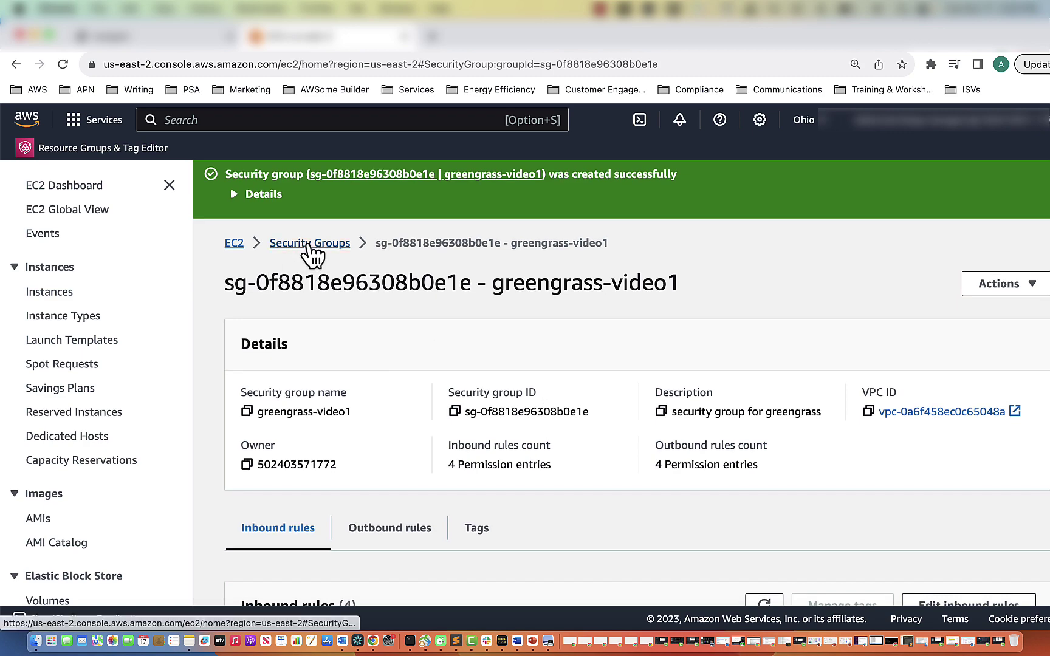
# Return to the list of security groups and filter it by the security group name proxy-video1
pyautogui.click(285, 245)
pyautogui.click(299, 214)
pyautogui.write('proxy')
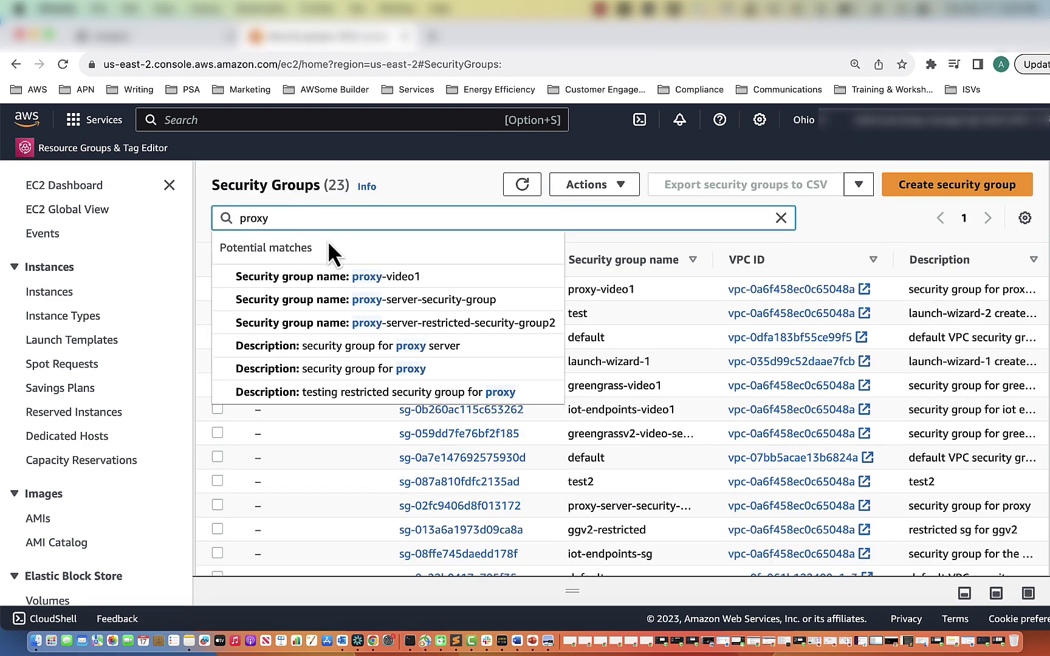
pyautogui.click(356, 276)
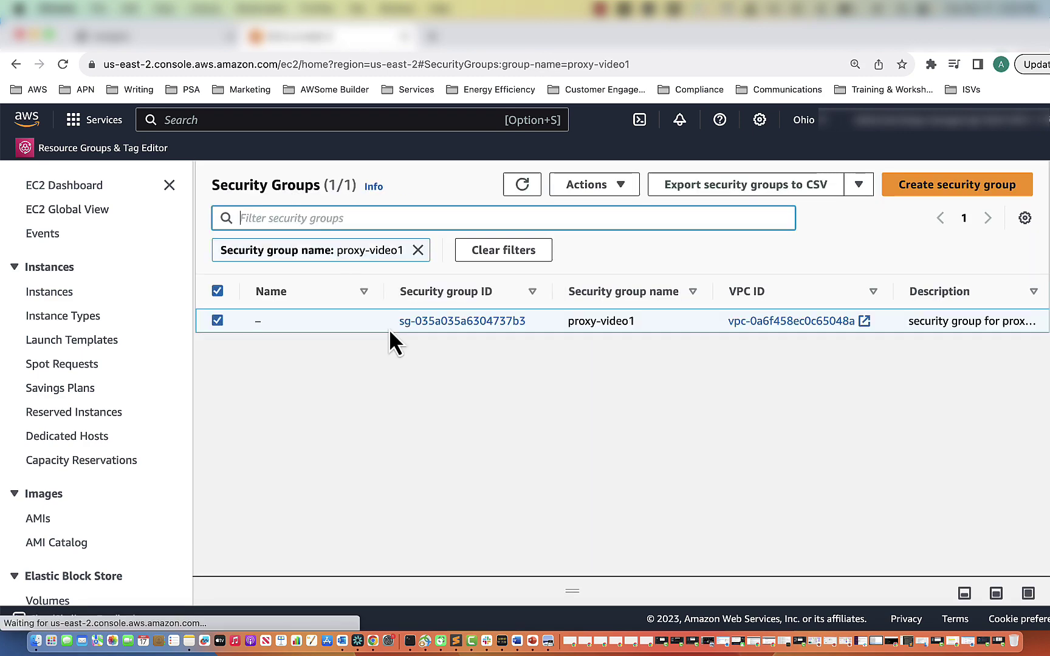
# Open the proxy-video1 security group and its inbound rules for editing
pyautogui.click(435, 322)
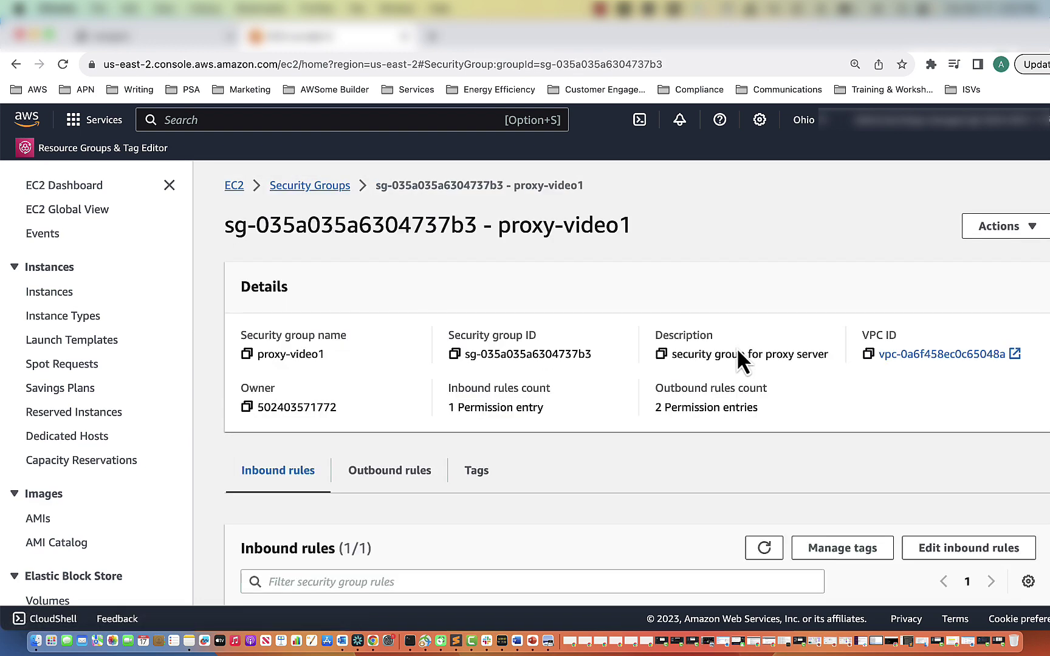
pyautogui.scroll(-3, 680, 432)
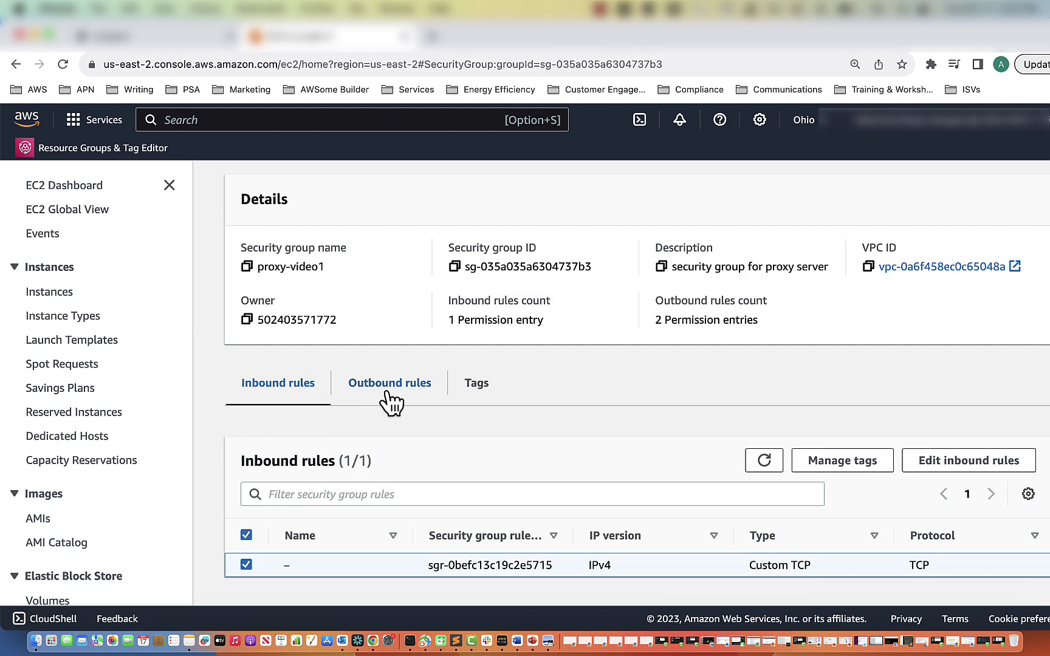
pyautogui.scroll(2, 846, 407)
pyautogui.scroll(1, 847, 411)
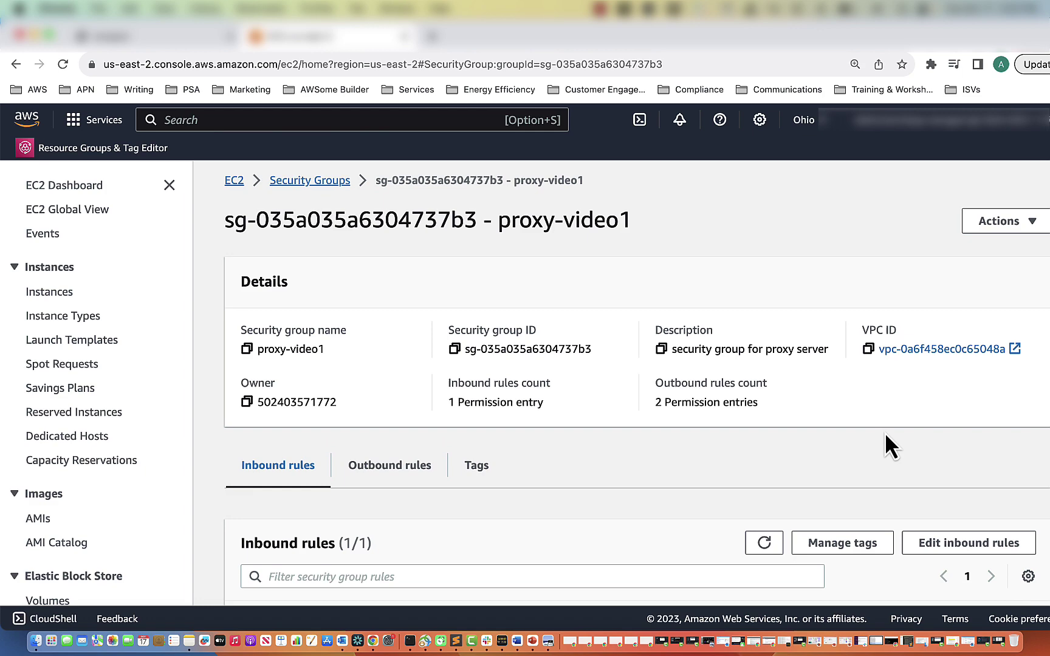
pyautogui.click(957, 542)
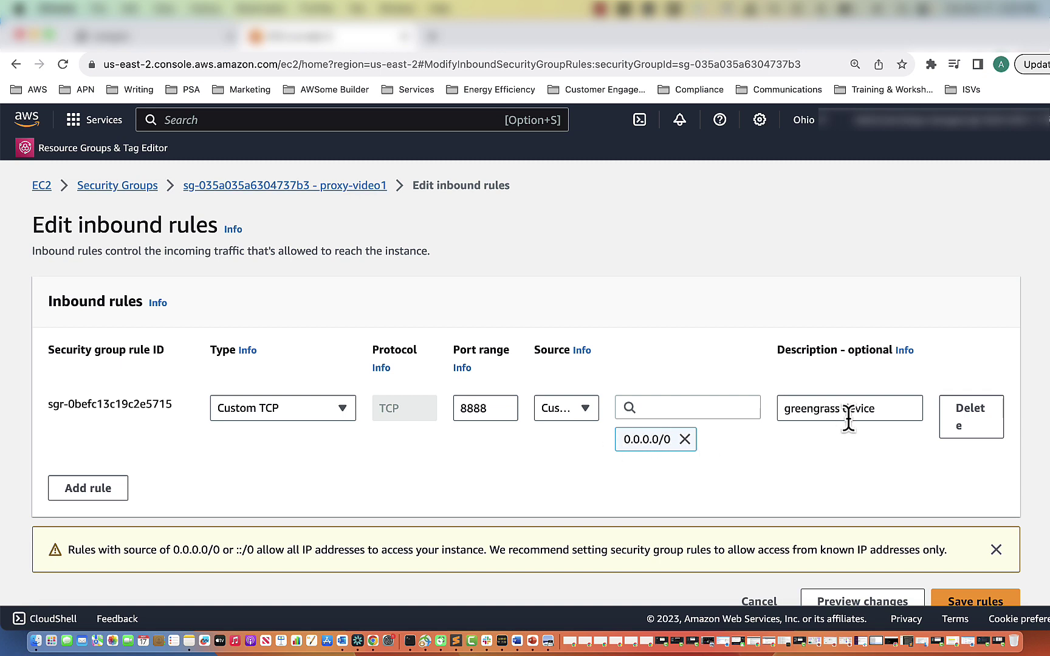
# Try to replace the 0.0.0.0/0 source of the existing port 8888 inbound rule with the greengrass-video1 security group
pyautogui.click(685, 438)
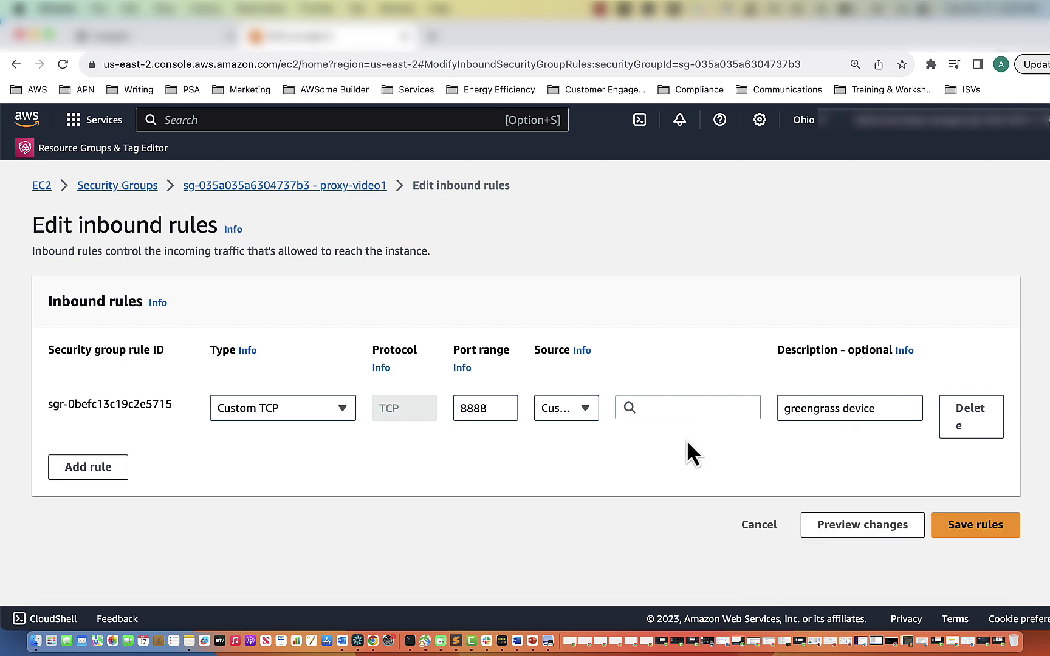
pyautogui.click(682, 409)
pyautogui.write('gree')
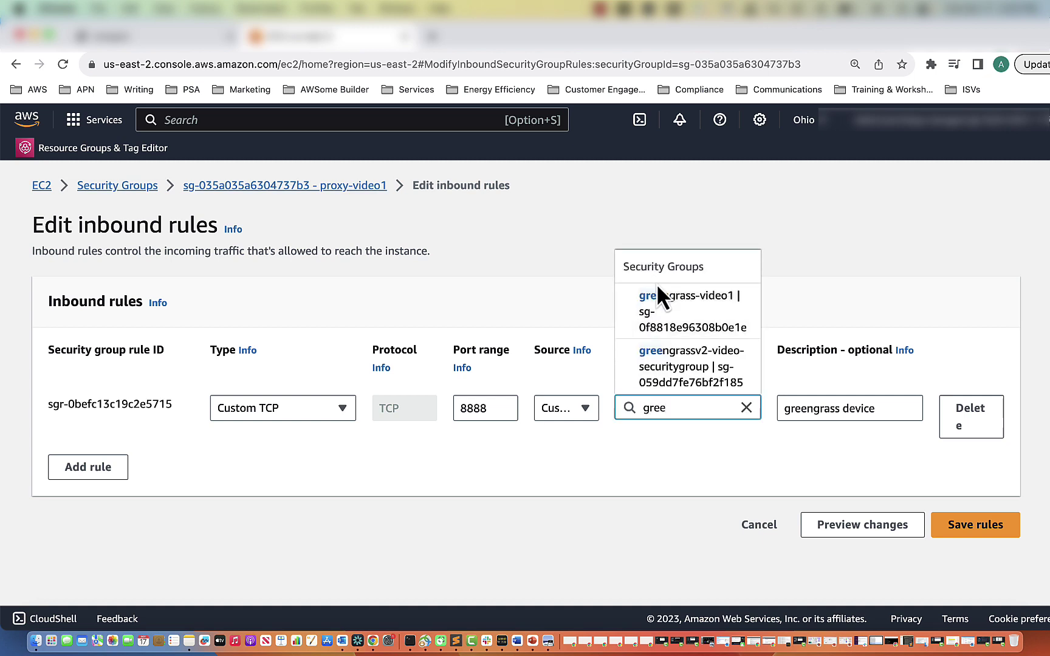
pyautogui.click(661, 298)
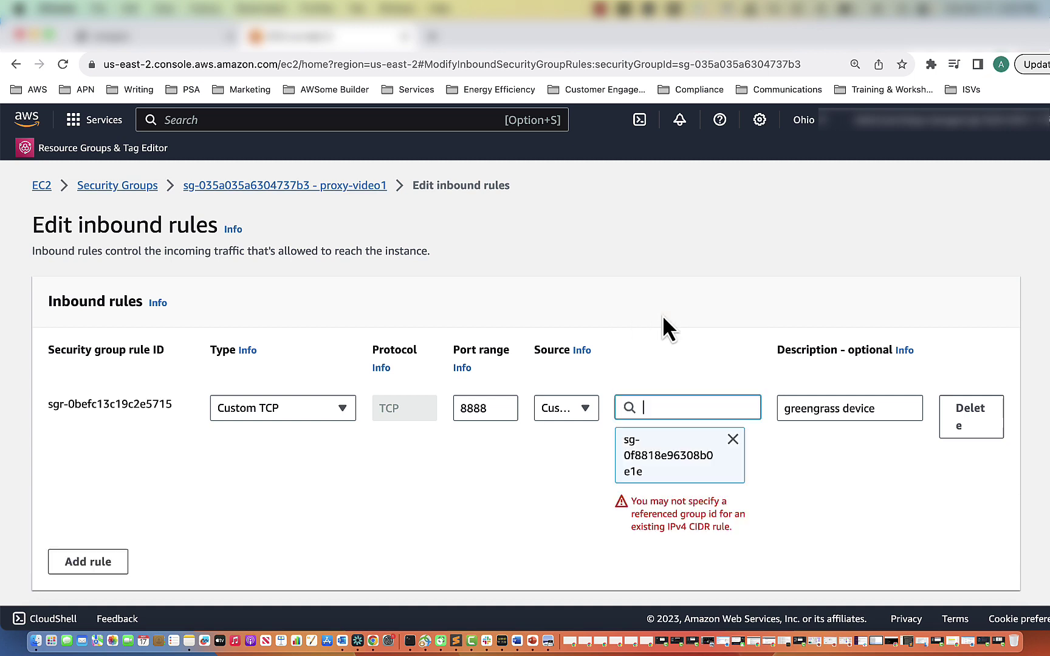
# Replace the existing proxy-video1 inbound rule with a new Custom TCP rule for port 8888 from the greengrass-video1 security group
pyautogui.click(971, 425)
pyautogui.click(89, 405)
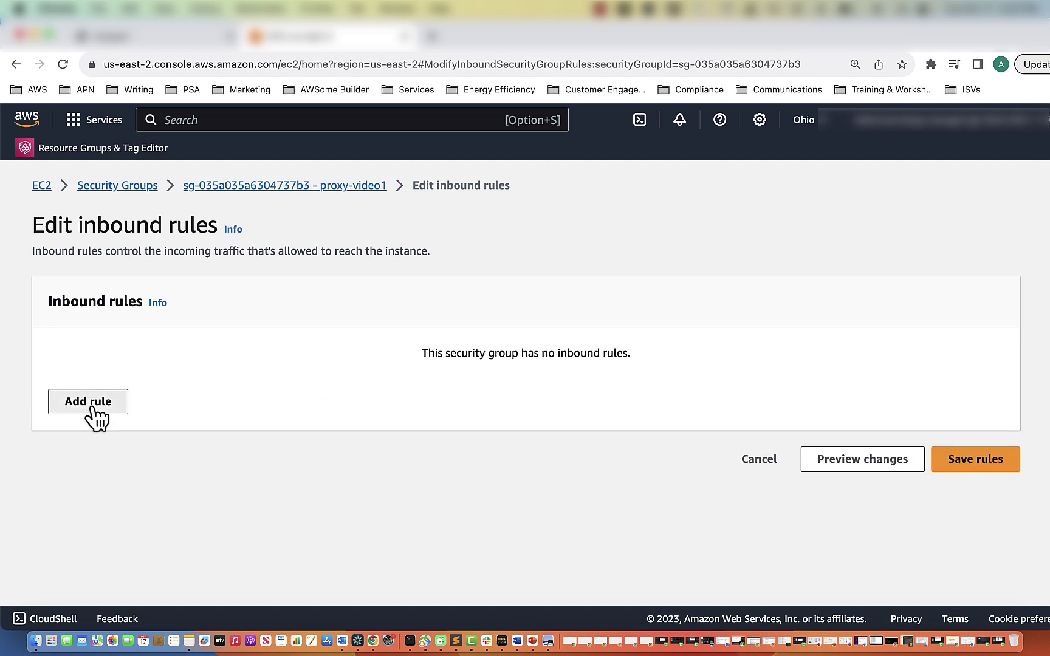
pyautogui.click(341, 407)
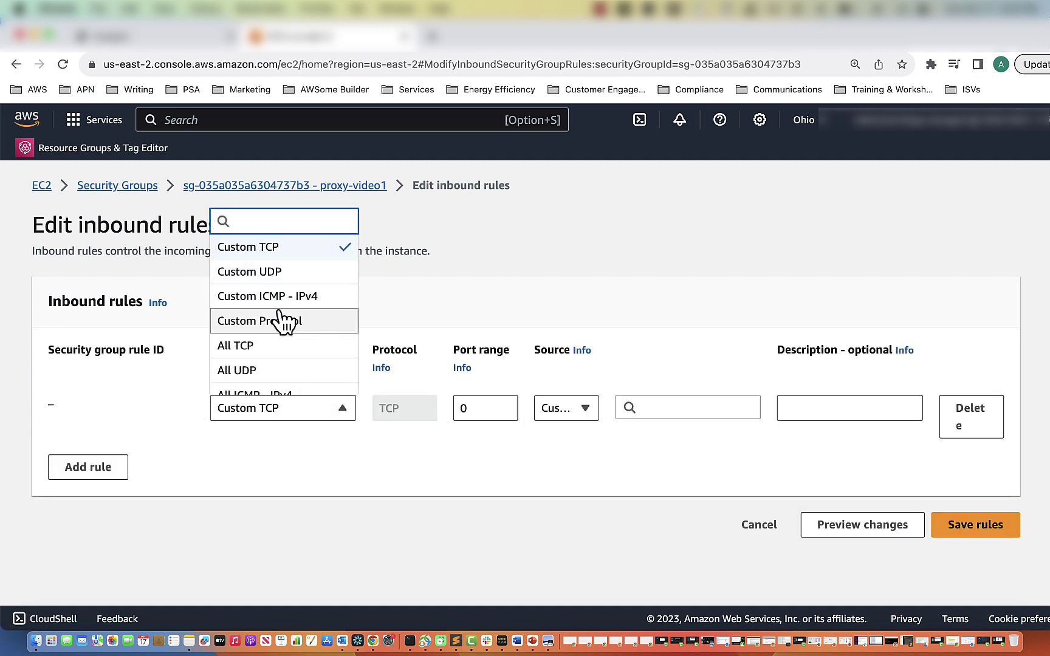
pyautogui.click(469, 410)
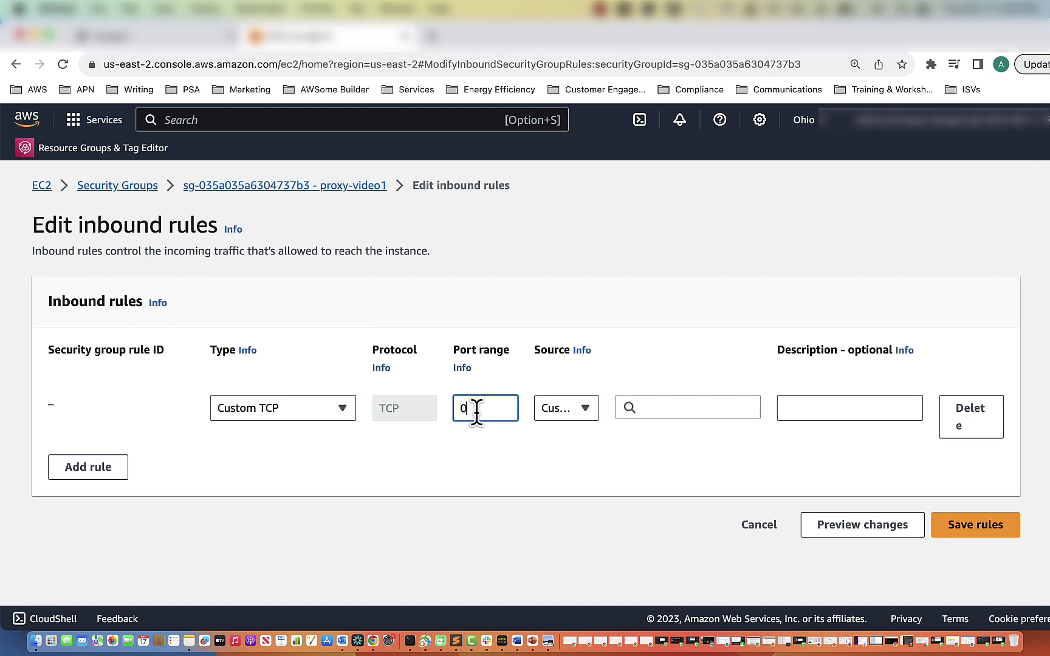
pyautogui.moveTo(469, 410); pyautogui.dragTo(456, 410)
pyautogui.click(664, 405)
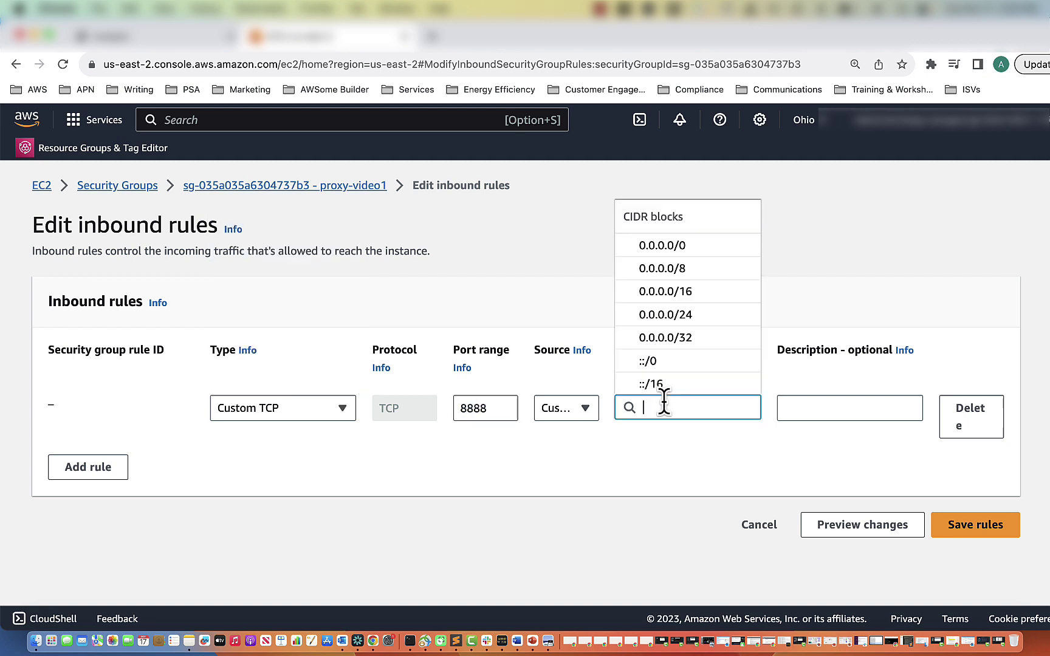
pyautogui.write('gree')
pyautogui.click(708, 374)
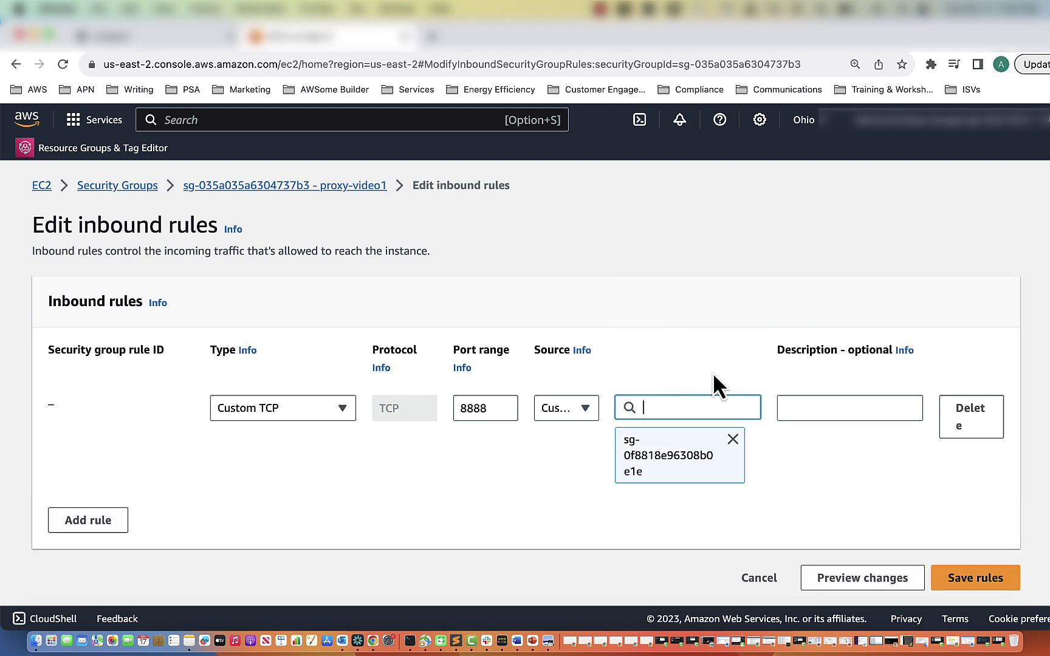
# Describe the new port 8888 inbound rule as "traffic from greengrass device" and save the rules
pyautogui.click(827, 408)
pyautogui.write('t')
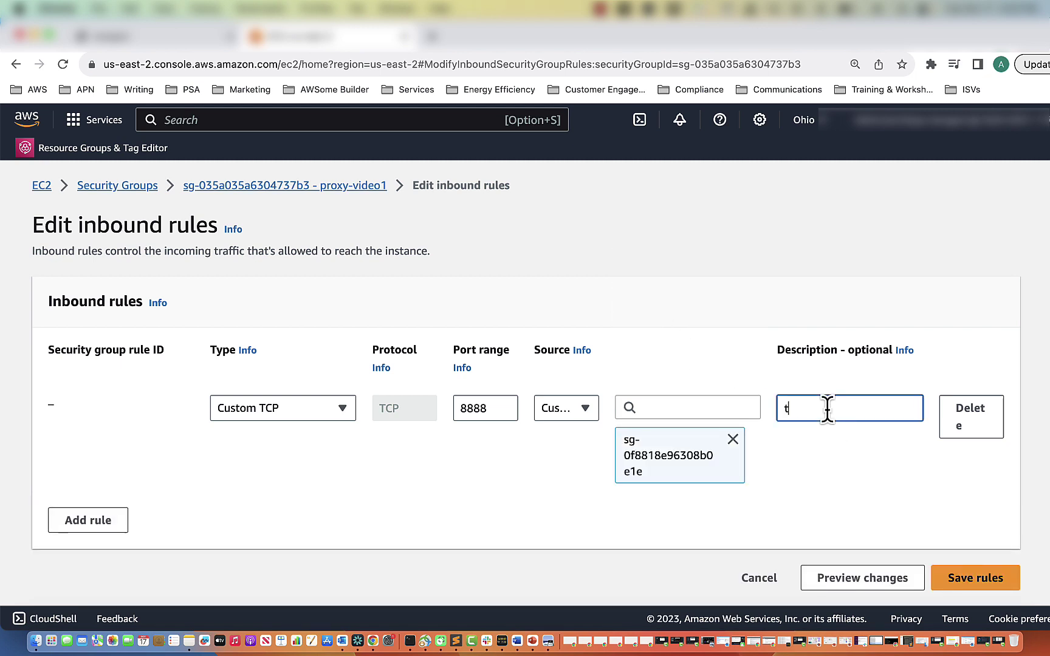
pyautogui.write('raffic from ')
pyautogui.write('greengrass device')
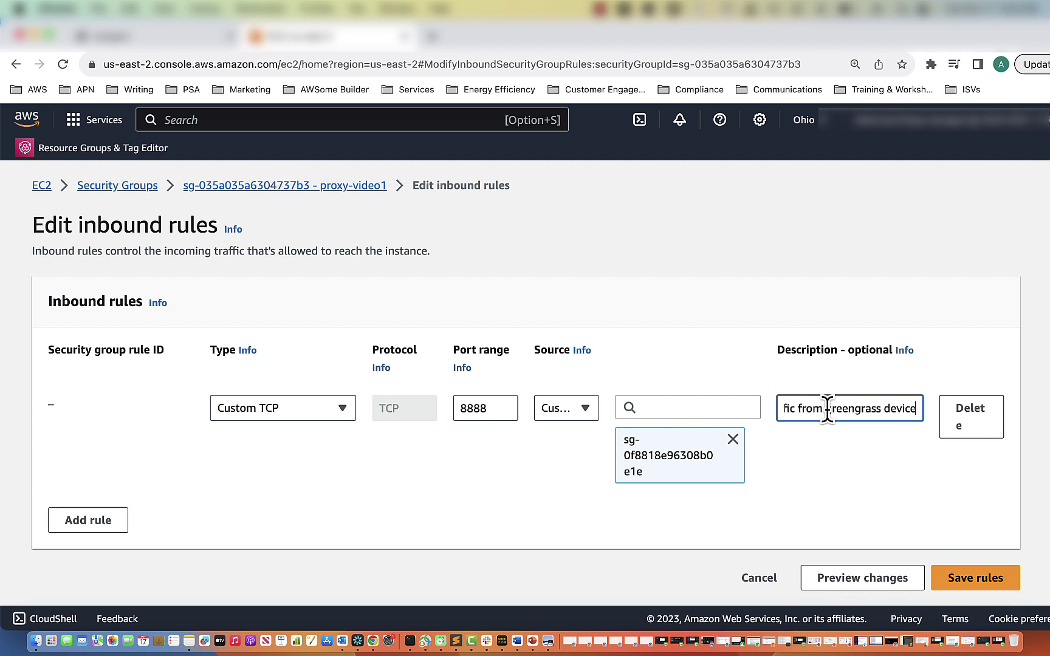
pyautogui.click(984, 589)
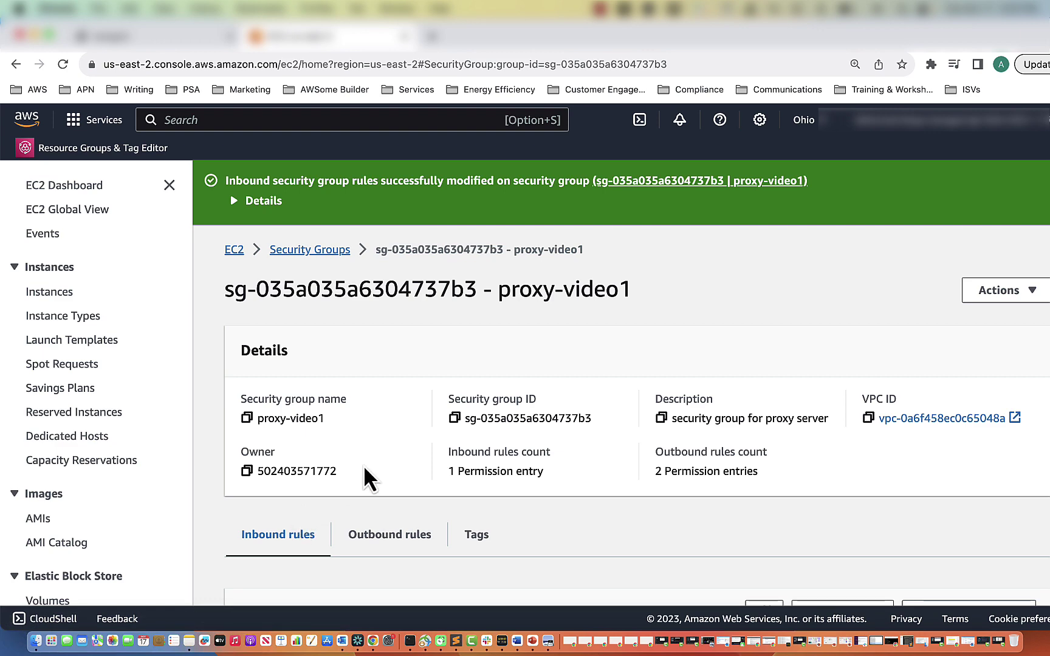
pyautogui.hotkey('alt', 's')
pyautogui.write('ssO')
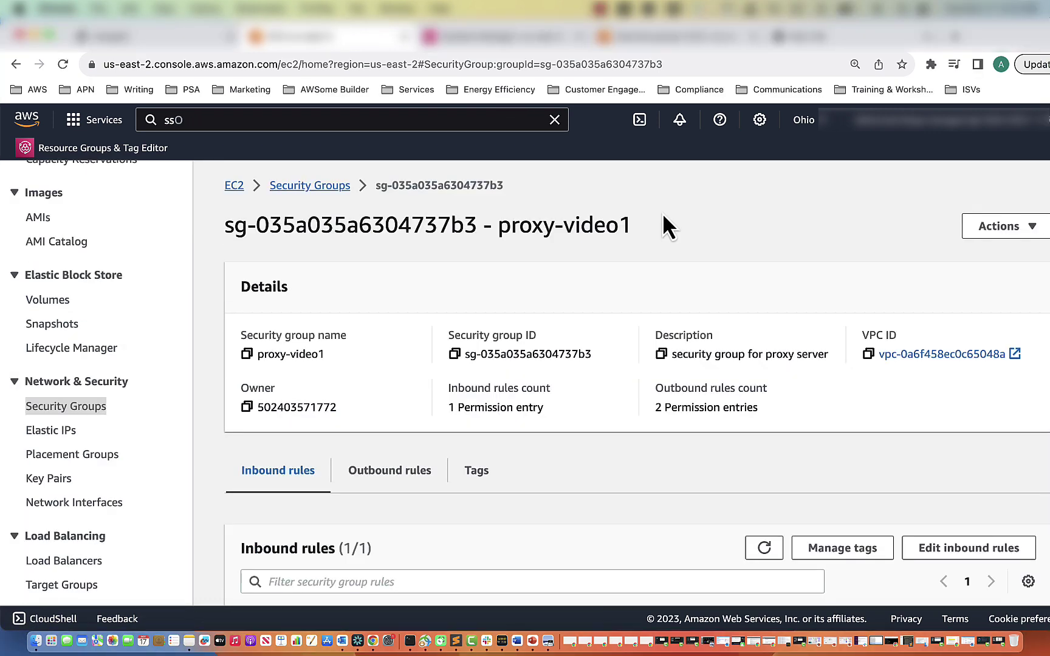
# Add a second Custom TCP inbound rule to proxy-video1 for port 443 with the iot-endpoints-video1 security group as source
pyautogui.scroll(-3, 567, 267)
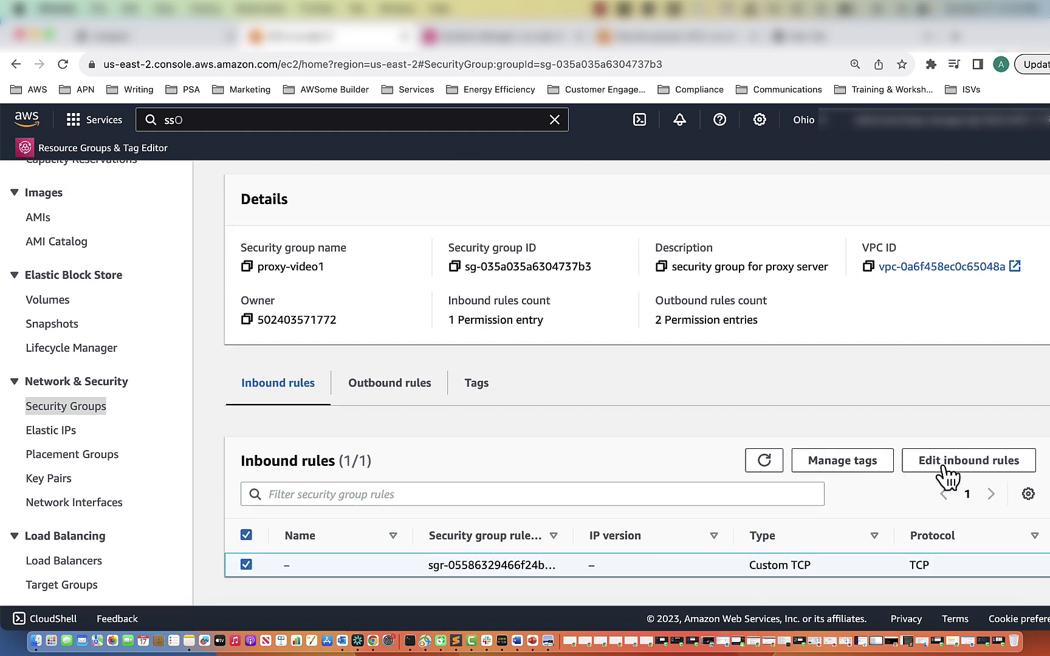
pyautogui.click(952, 468)
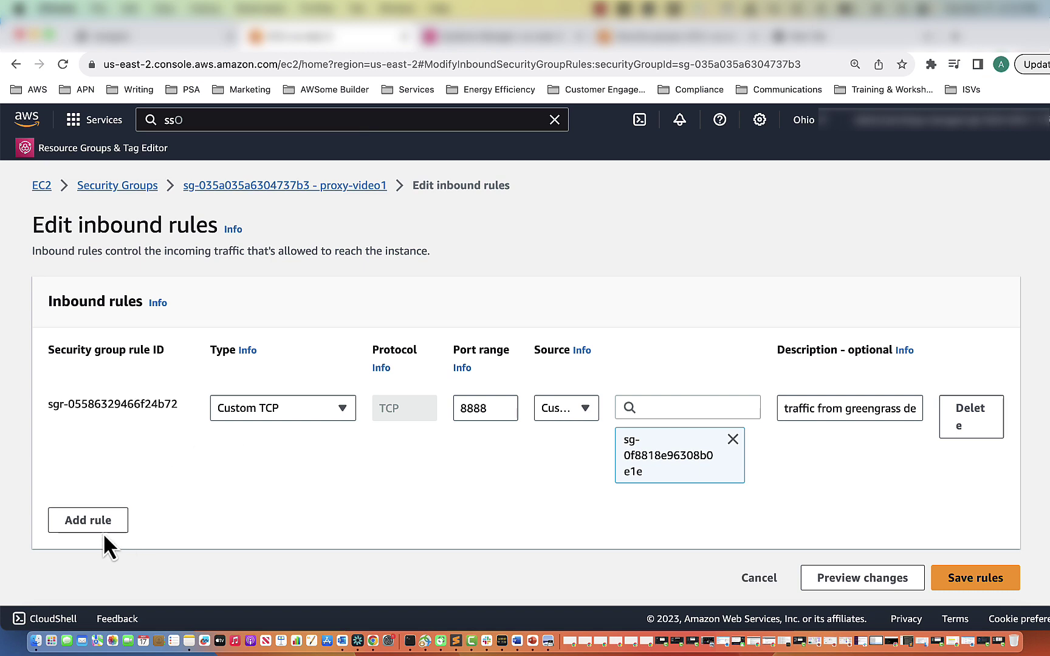
pyautogui.click(106, 525)
pyautogui.moveTo(480, 525); pyautogui.dragTo(458, 524)
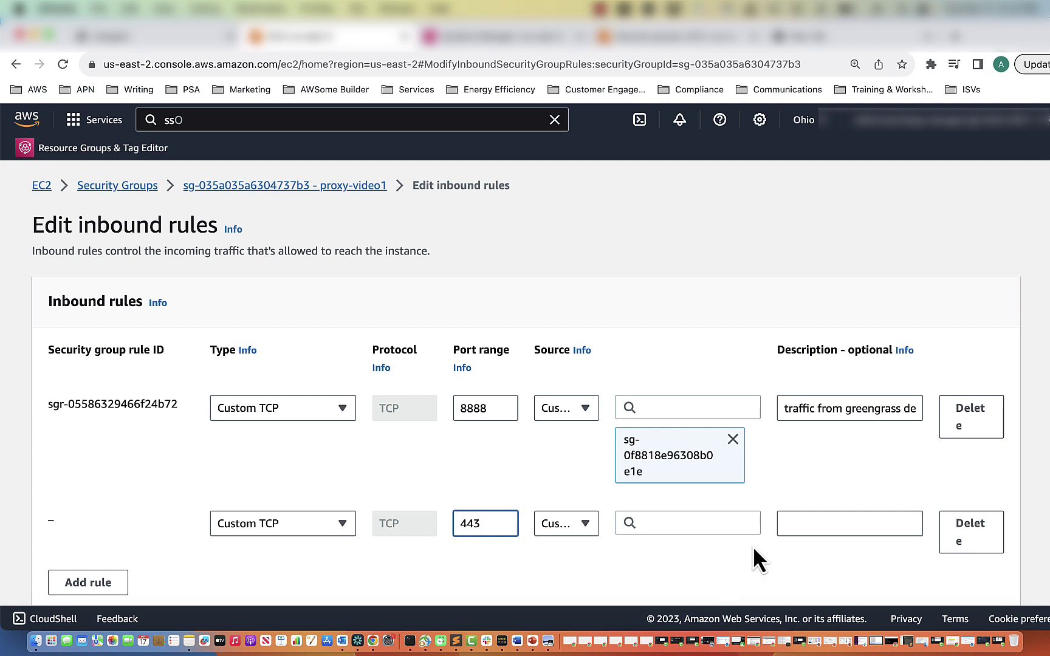
pyautogui.click(695, 522)
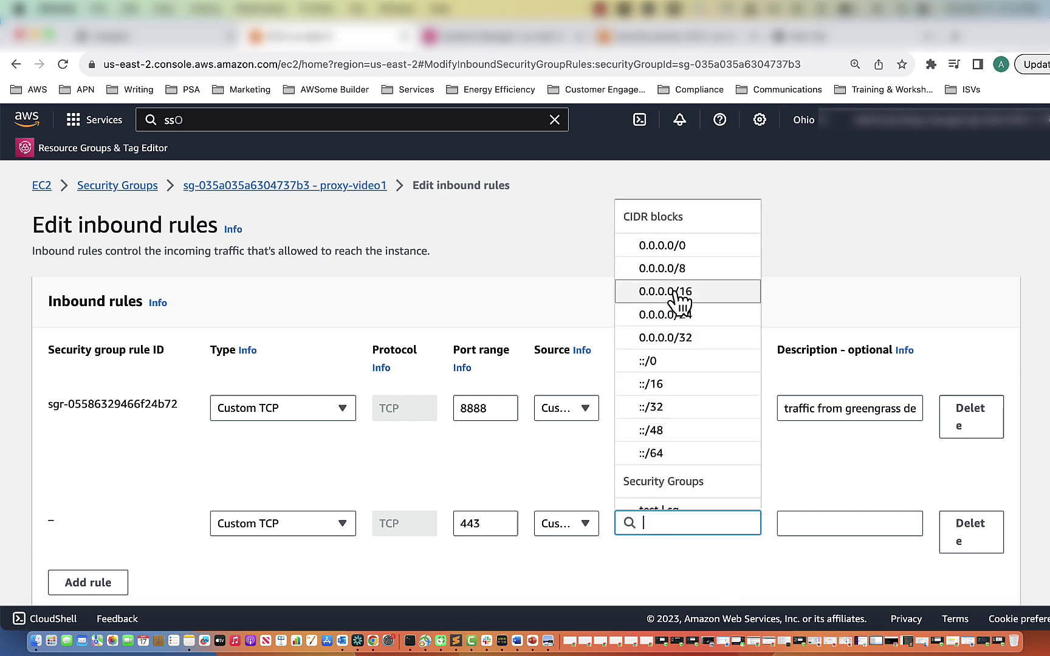
pyautogui.write('endpoin')
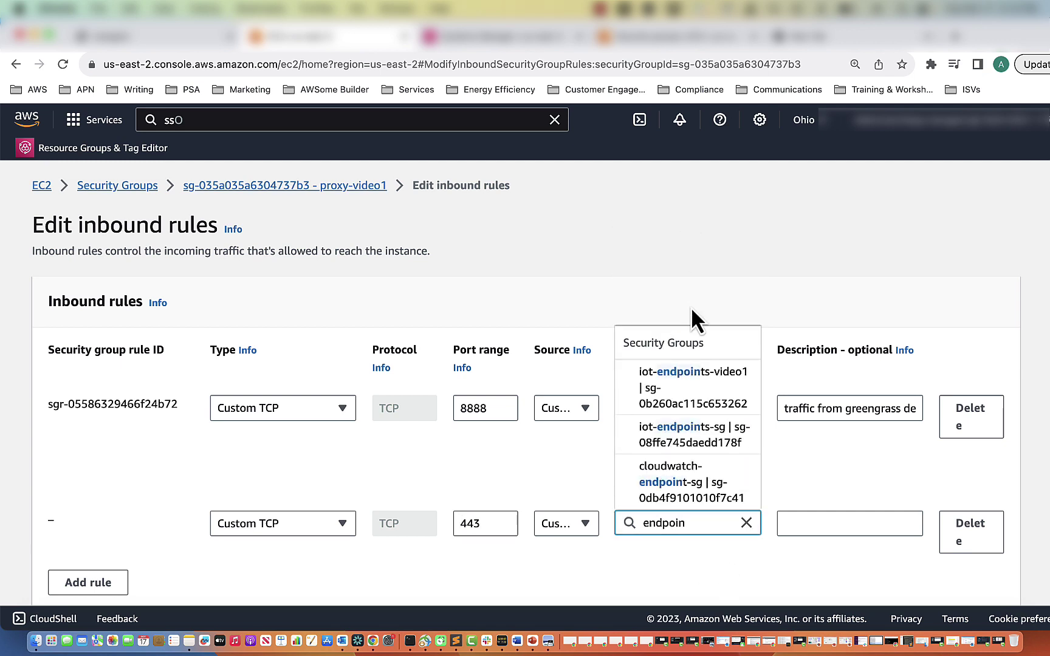
pyautogui.click(694, 391)
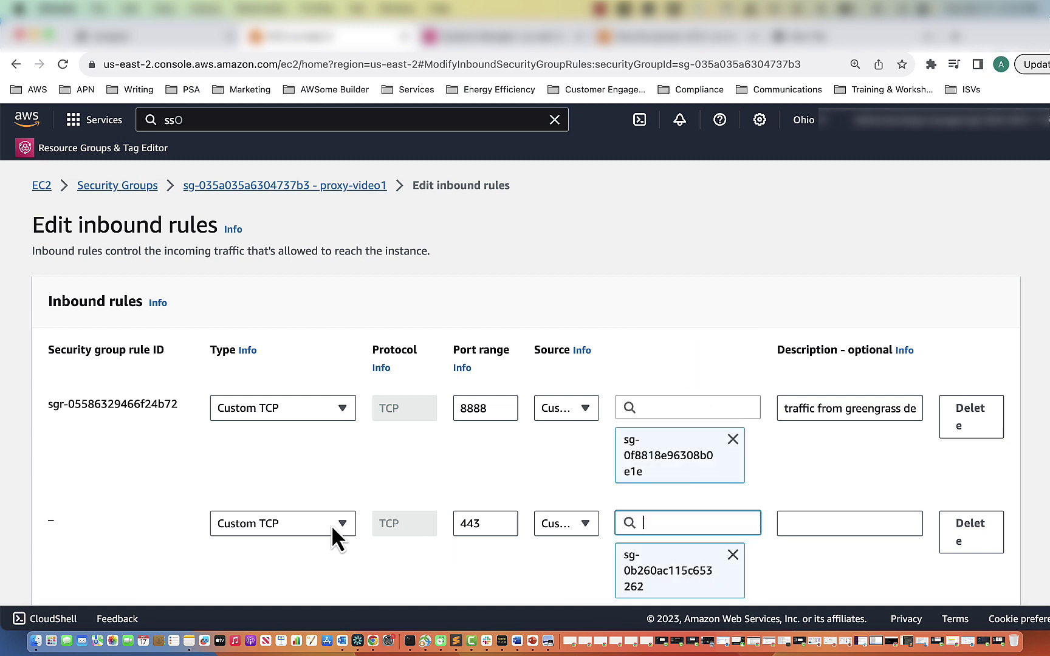
# Describe the port 443 inbound rule as "traffic from endpoints" and save the proxy-video1 rules
pyautogui.click(881, 524)
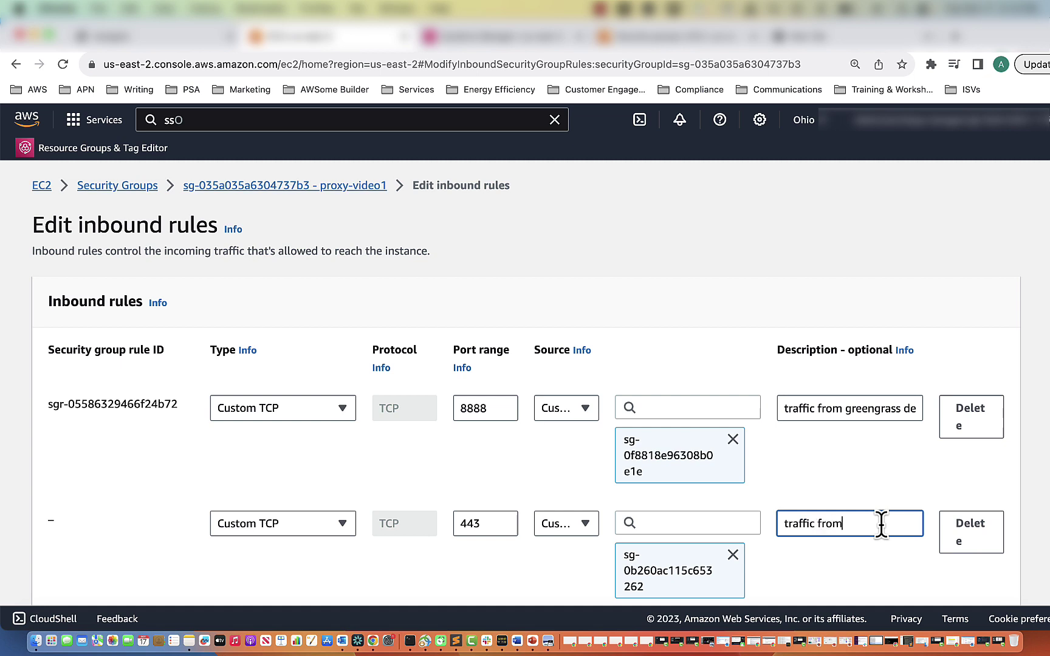
pyautogui.write('traffic from endpoints')
pyautogui.scroll(-2, 881, 524)
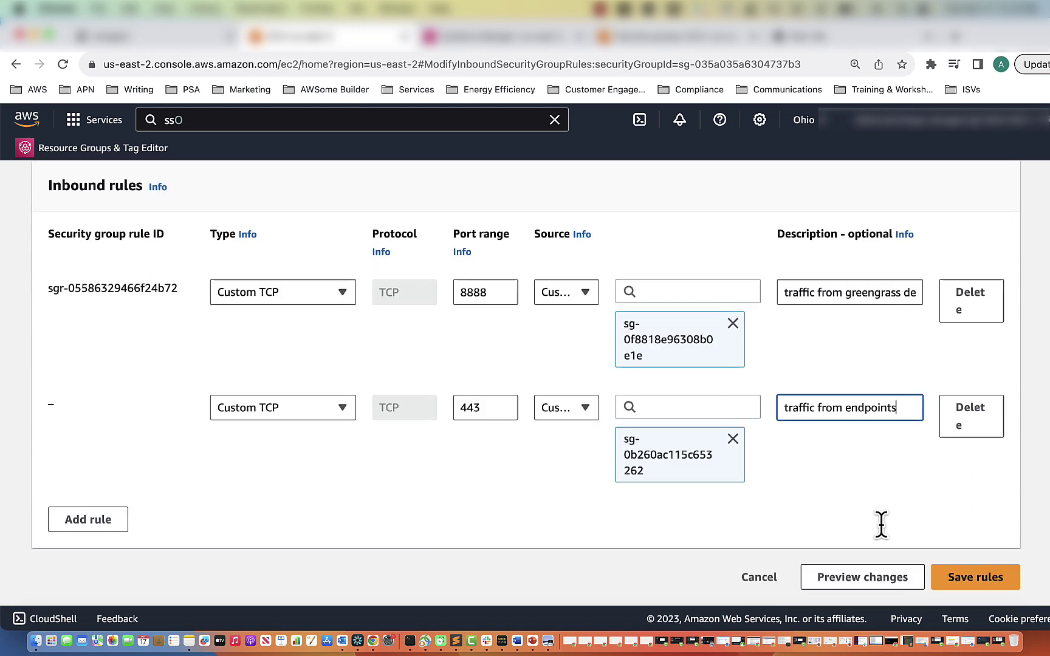
pyautogui.click(991, 587)
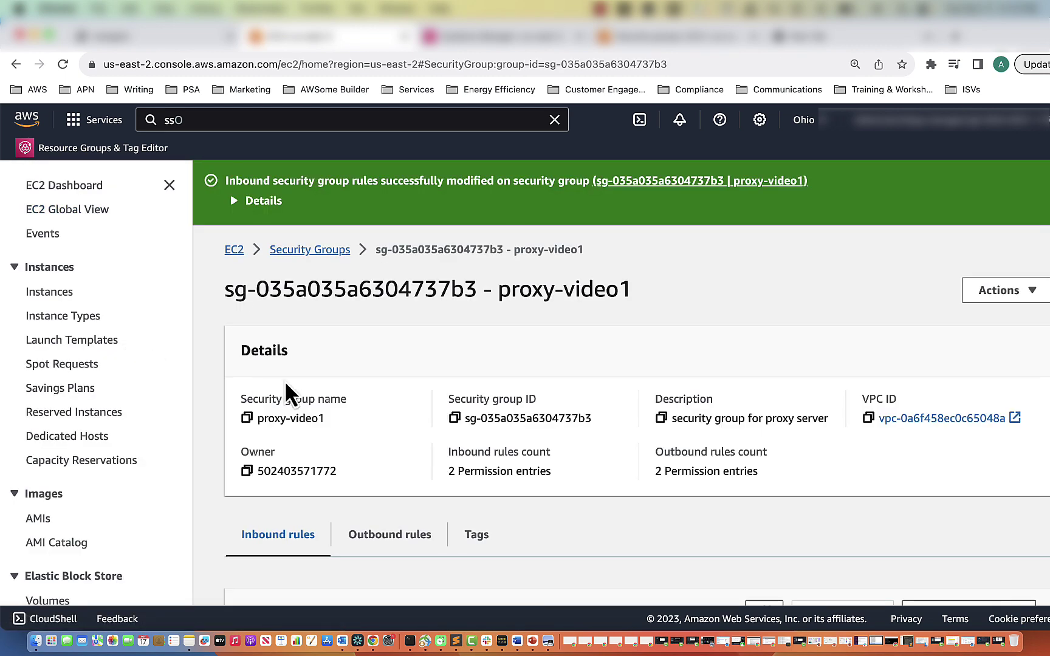
# Return to the security groups list, filter it by the security group name iot-endpoints-video1 and open that group
pyautogui.scroll(-2, 381, 453)
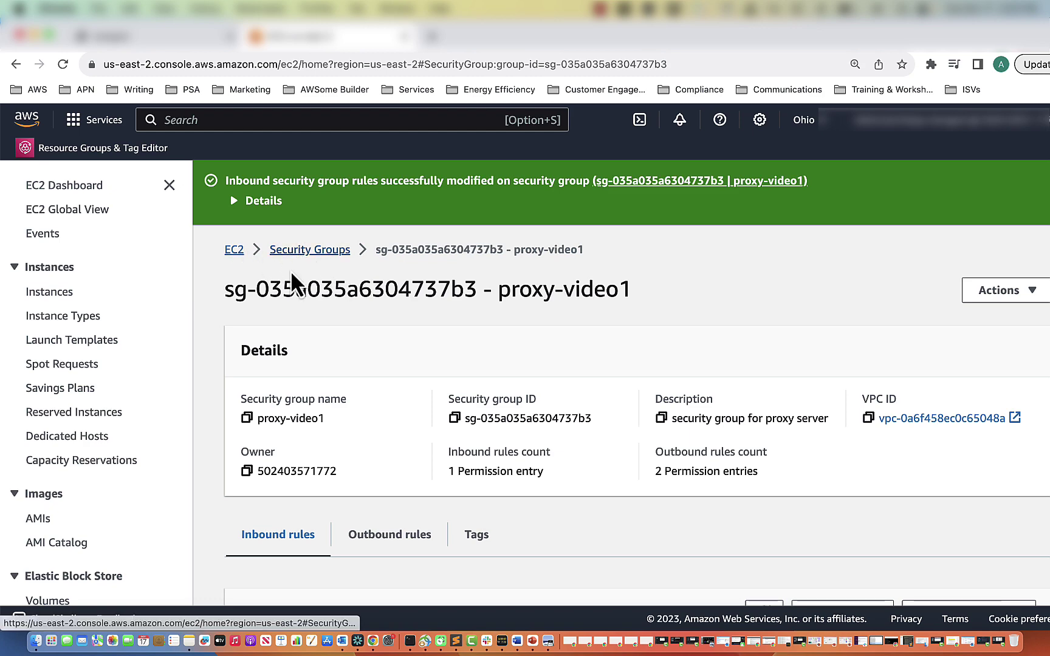
pyautogui.scroll(-1, 311, 307)
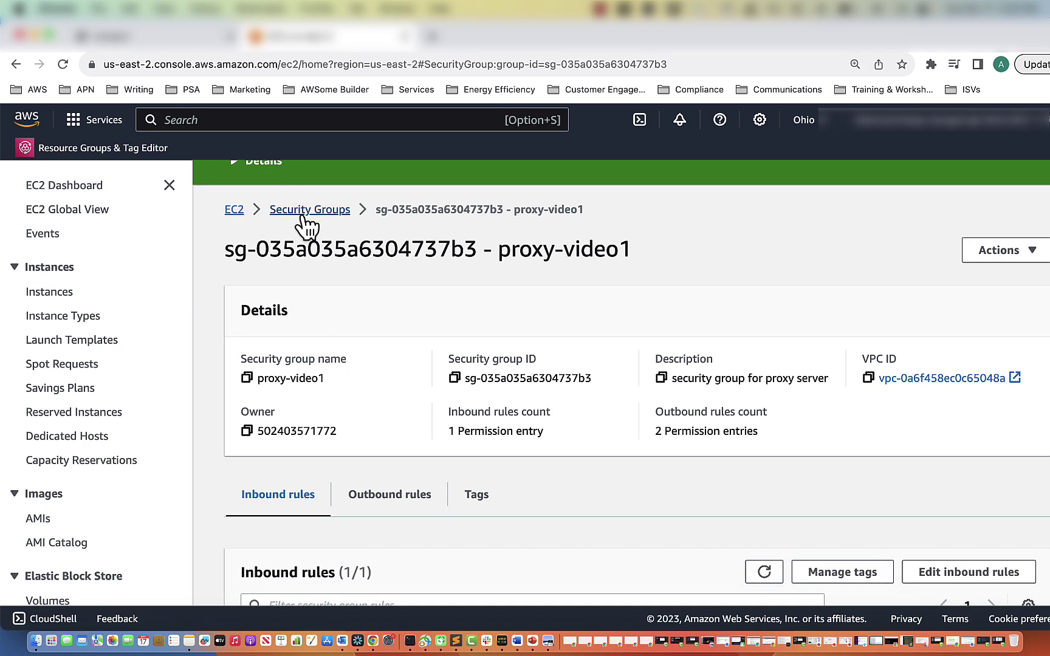
pyautogui.click(279, 211)
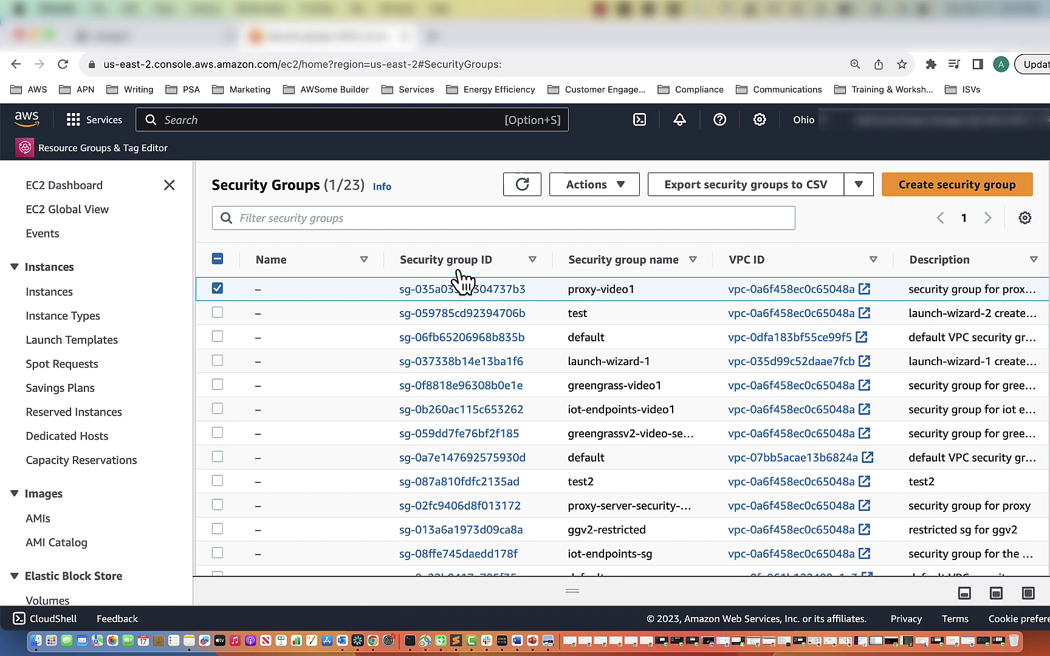
pyautogui.click(422, 217)
pyautogui.write('endpoints')
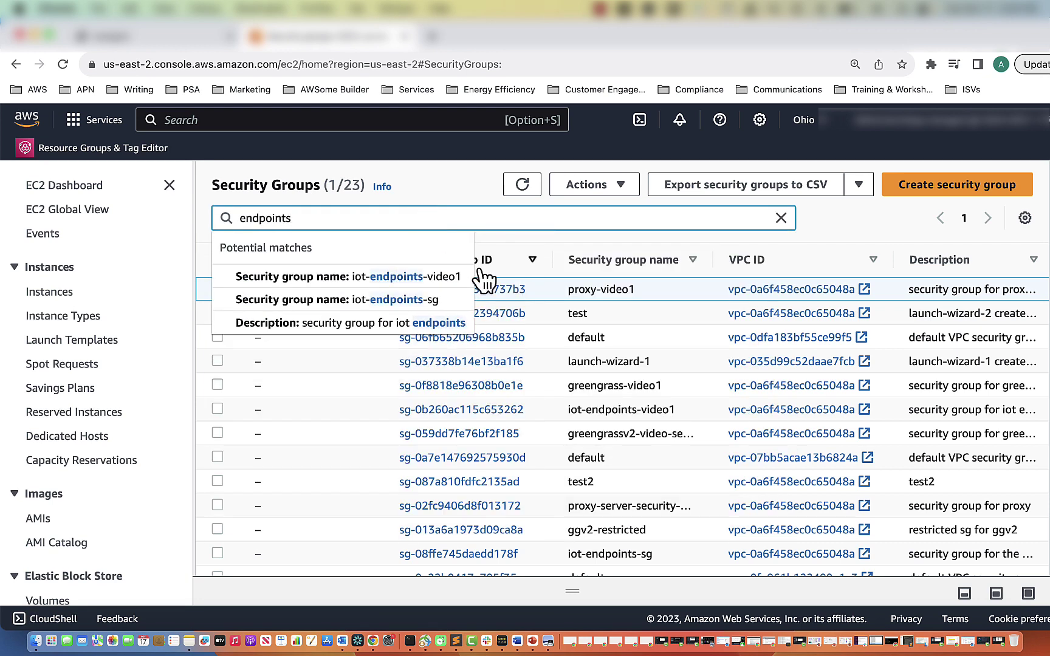
pyautogui.click(410, 278)
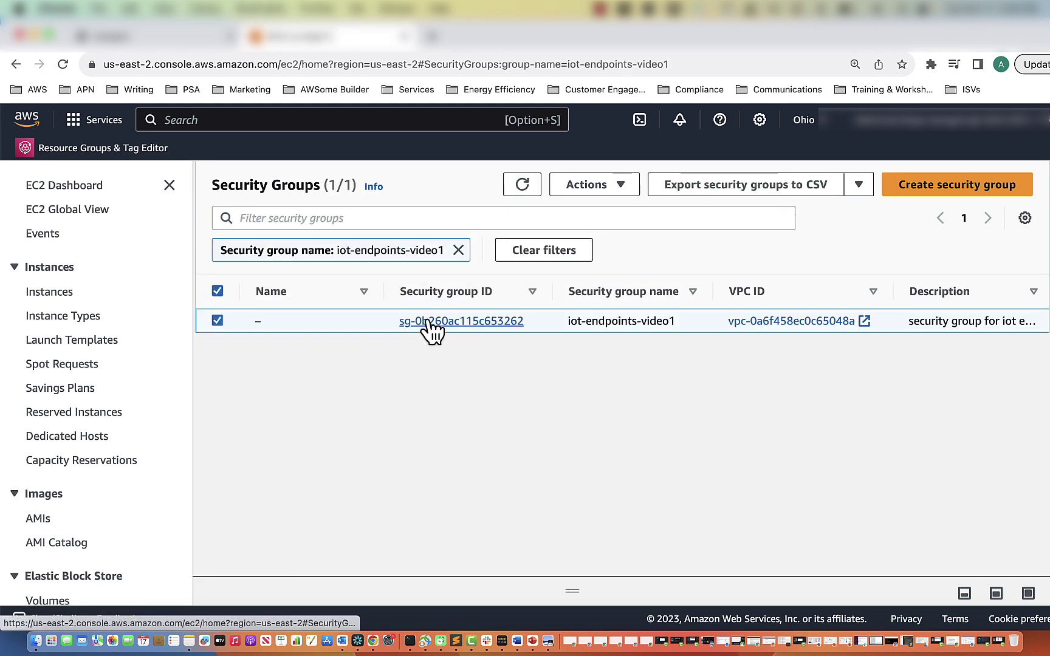
pyautogui.click(425, 321)
pyautogui.scroll(-5, 450, 456)
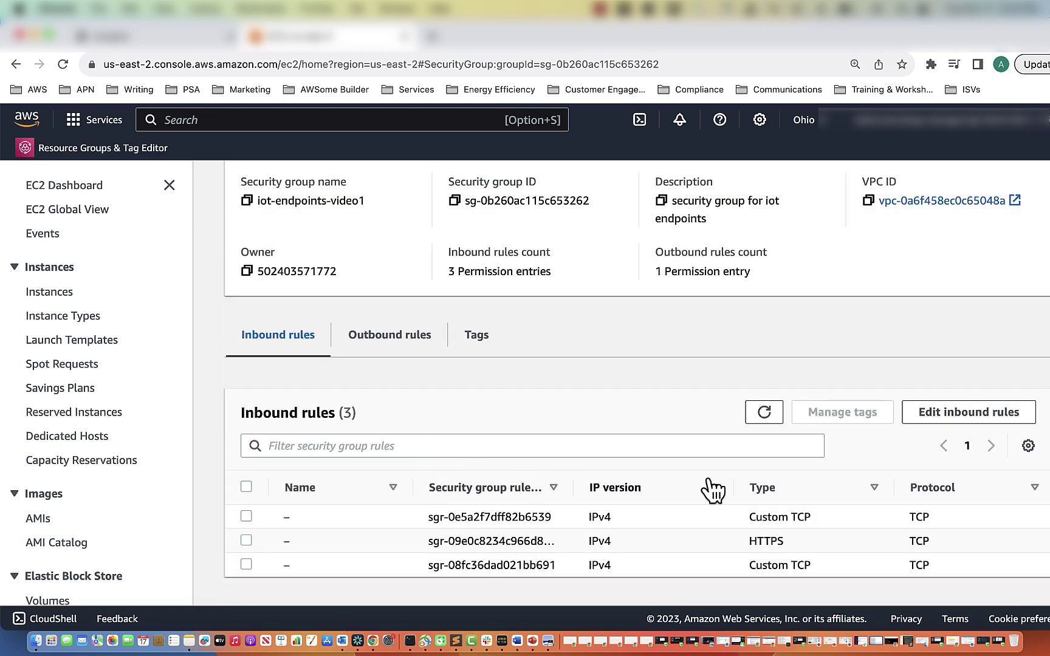
# Edit the inbound rules of iot-endpoints-video1 and add a Custom TCP rule for port 443
pyautogui.click(972, 414)
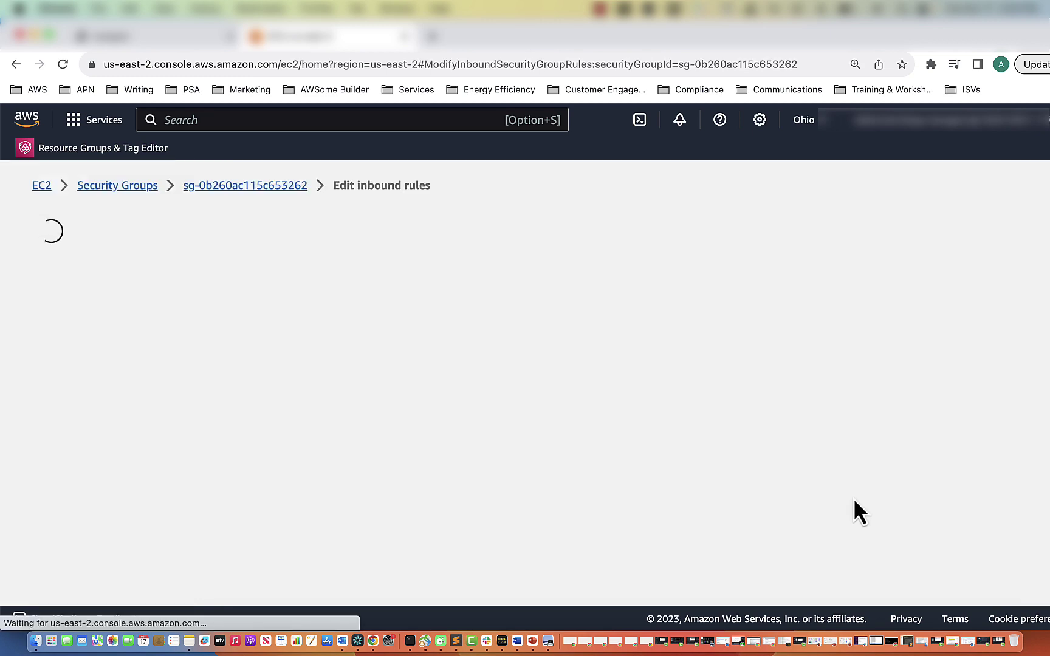
pyautogui.scroll(-3, 631, 431)
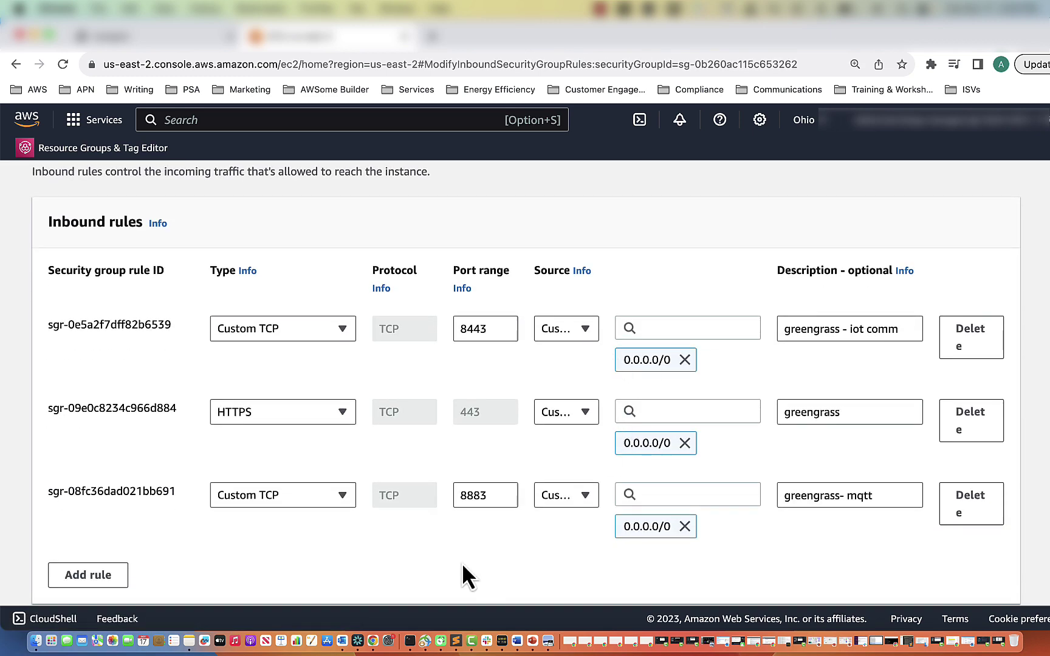
pyautogui.scroll(-1, 146, 522)
pyautogui.click(110, 553)
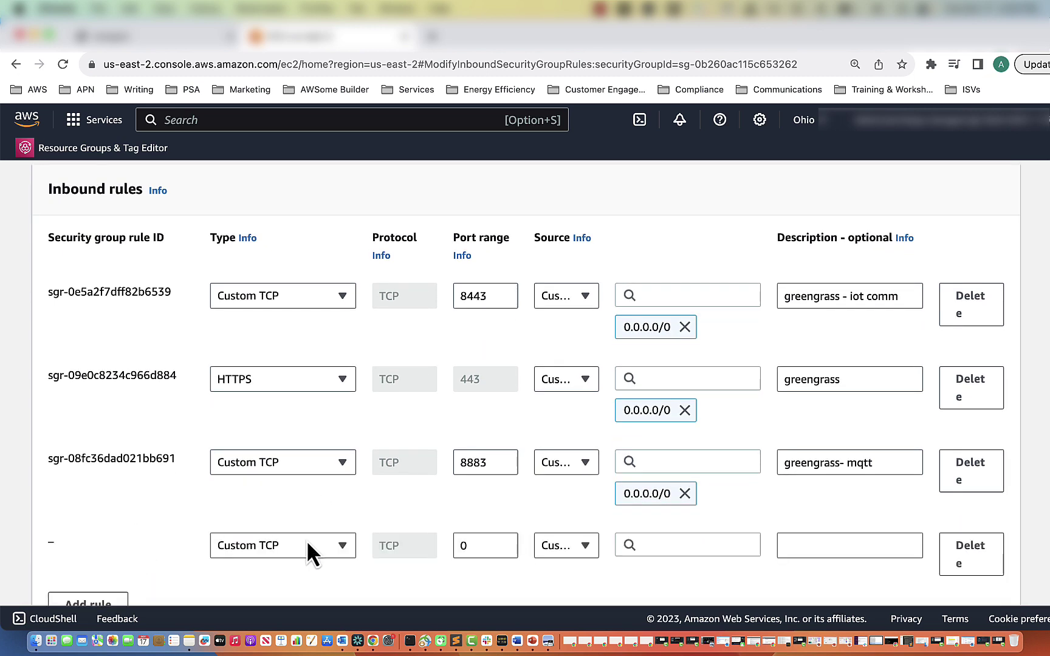
pyautogui.doubleClick(453, 545)
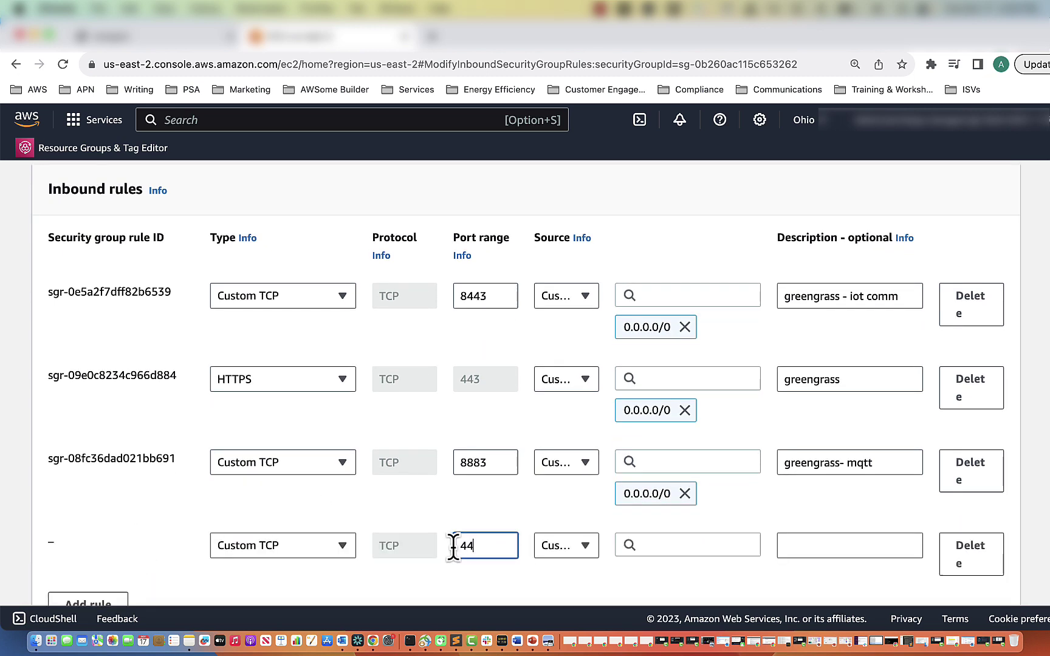
pyautogui.write('443')
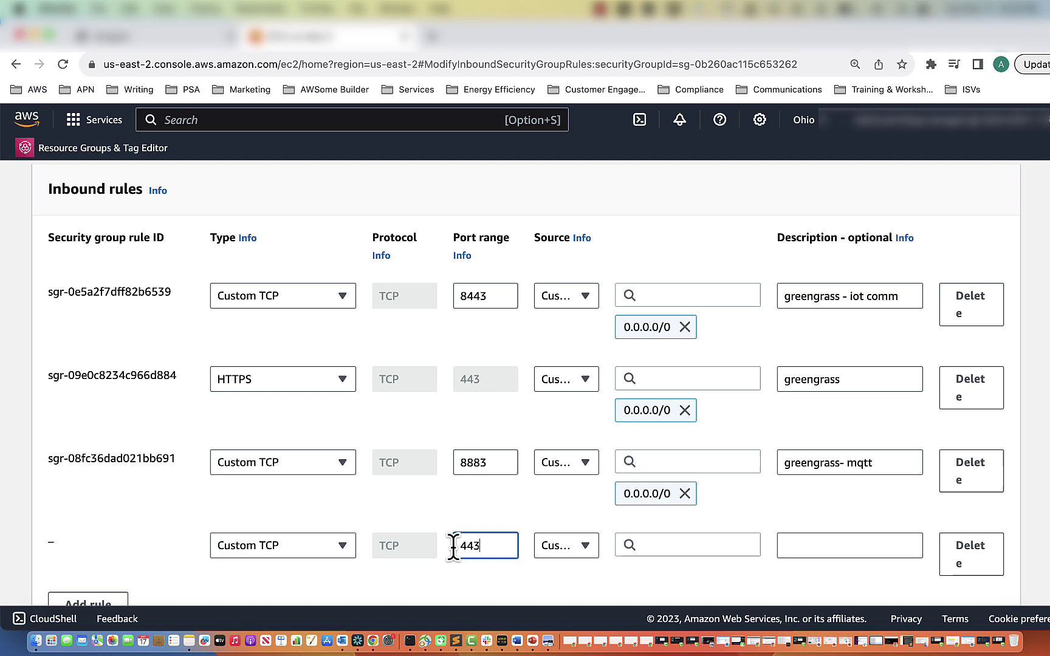
# Set the new port 443 rule's source to the proxy-video1 security group and describe it as "from proxy server"
pyautogui.click(677, 543)
pyautogui.write('pro')
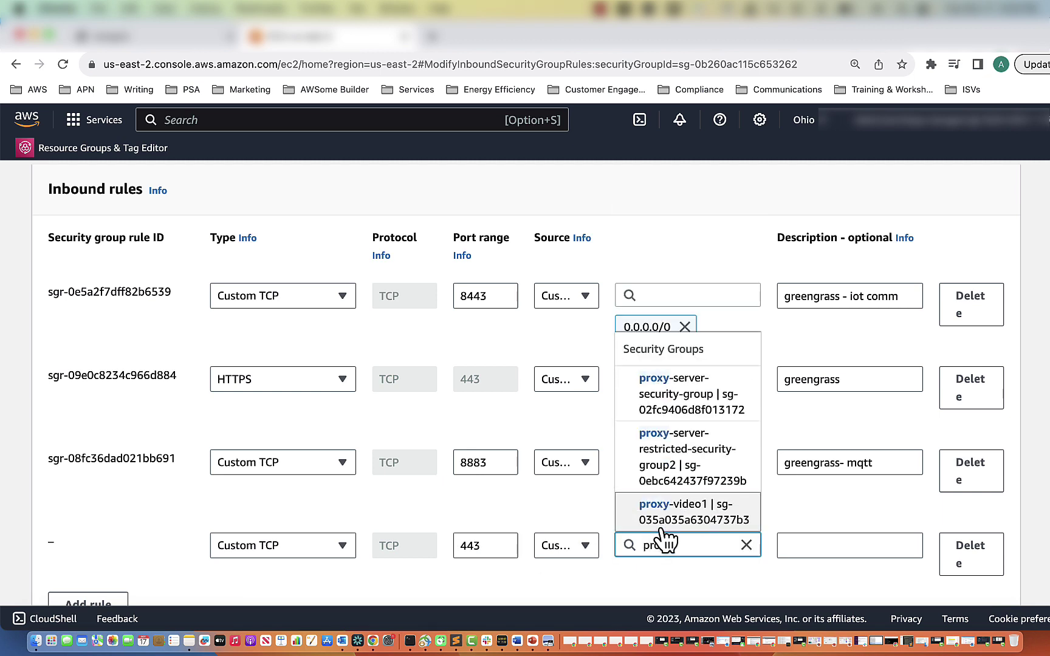
pyautogui.write('xy')
pyautogui.click(669, 514)
pyautogui.click(861, 545)
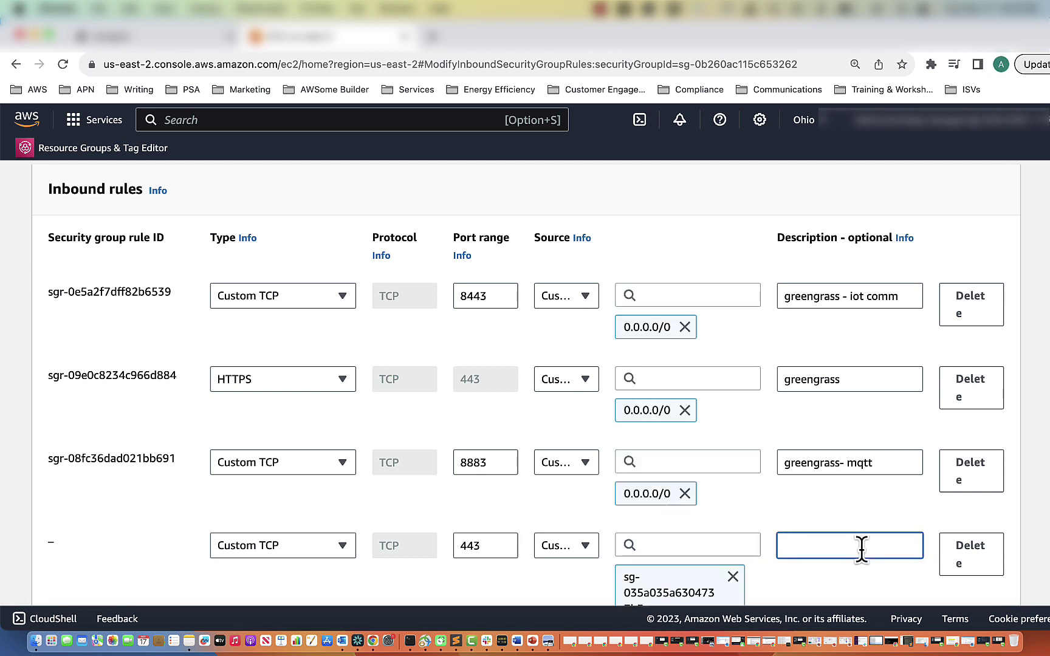
pyautogui.write('from proxy s')
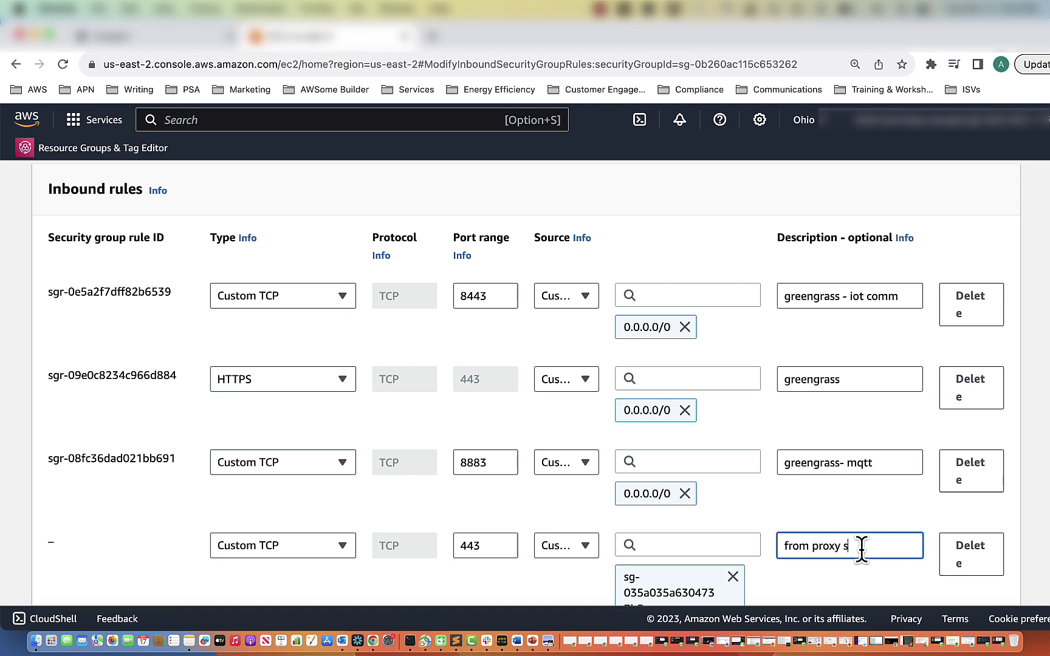
pyautogui.write('erver')
# Add a Custom TCP inbound rule for port 8443 with greengrass-video1 as source and the description "greengrass - iot communication"
pyautogui.scroll(-2, 112, 528)
pyautogui.click(103, 563)
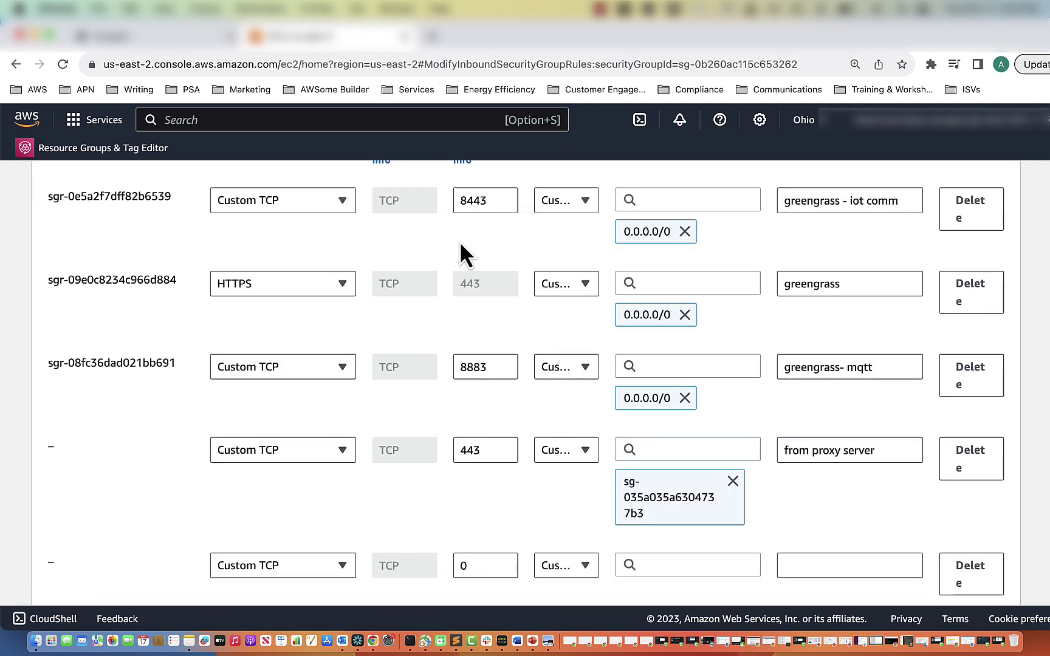
pyautogui.scroll(2, 462, 243)
pyautogui.scroll(-2, 491, 437)
pyautogui.scroll(-1, 491, 438)
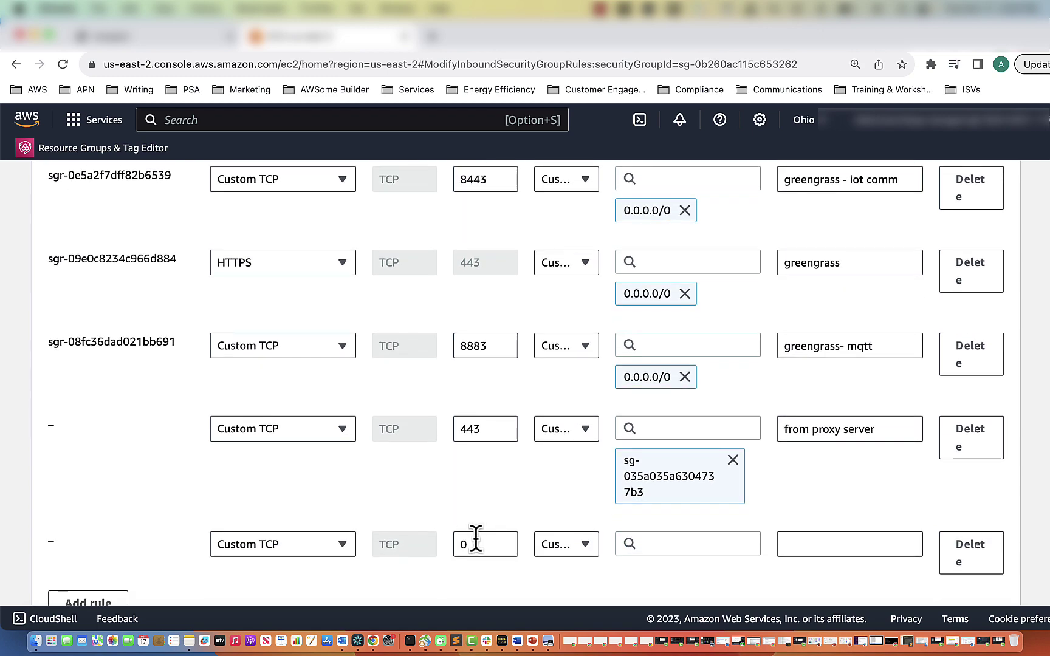
pyautogui.moveTo(469, 544); pyautogui.dragTo(456, 545)
pyautogui.write('8443')
pyautogui.click(675, 543)
pyautogui.write('green')
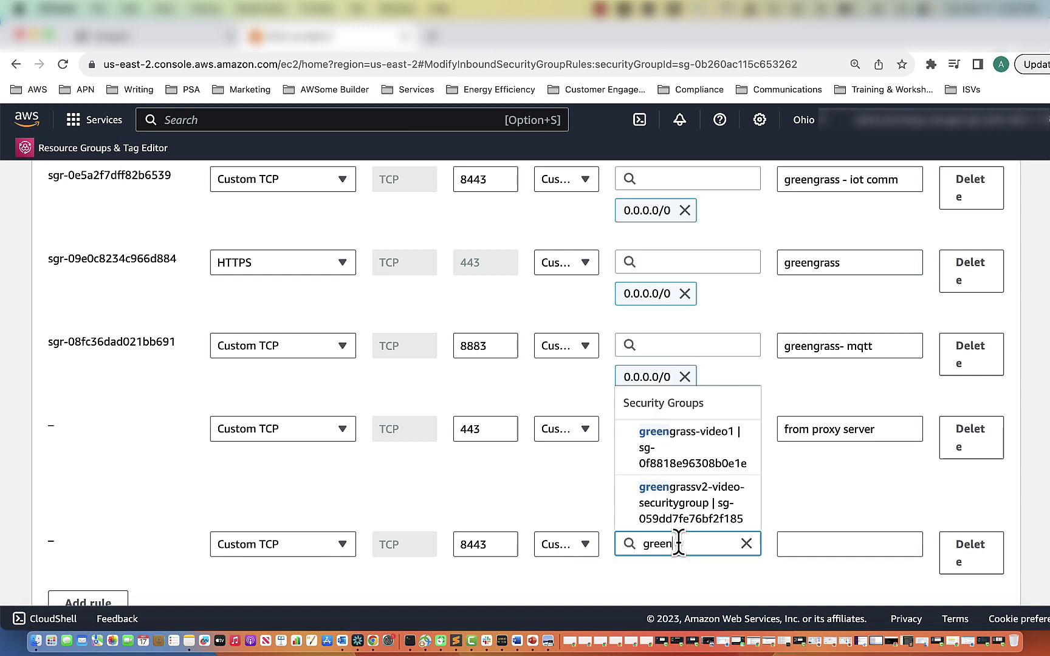
pyautogui.click(642, 454)
pyautogui.click(840, 546)
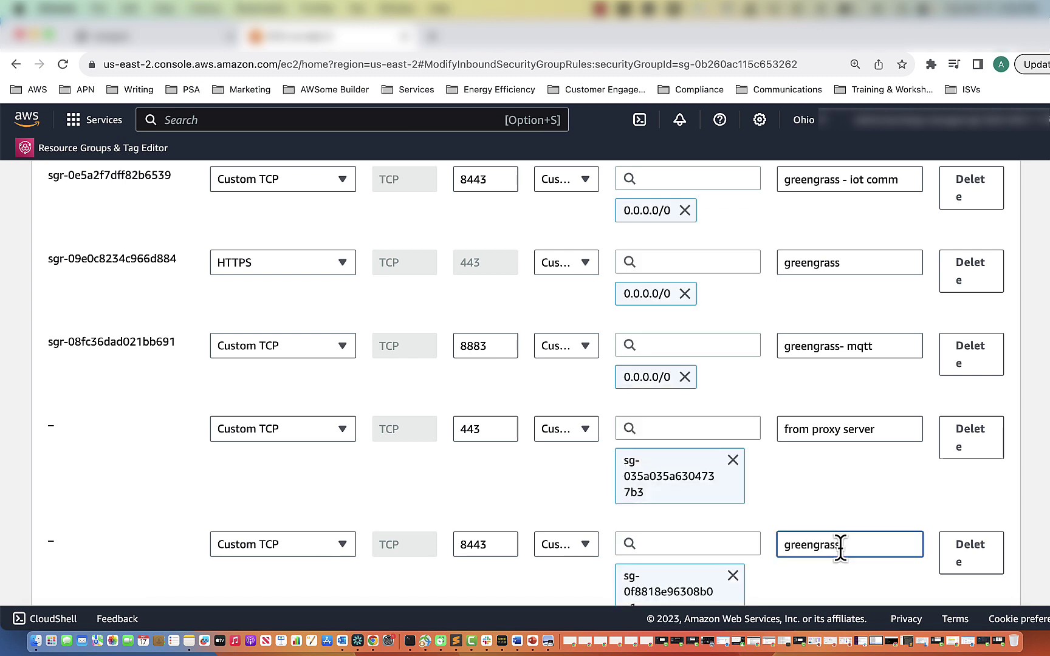
pyautogui.write('greengrass - iot communication')
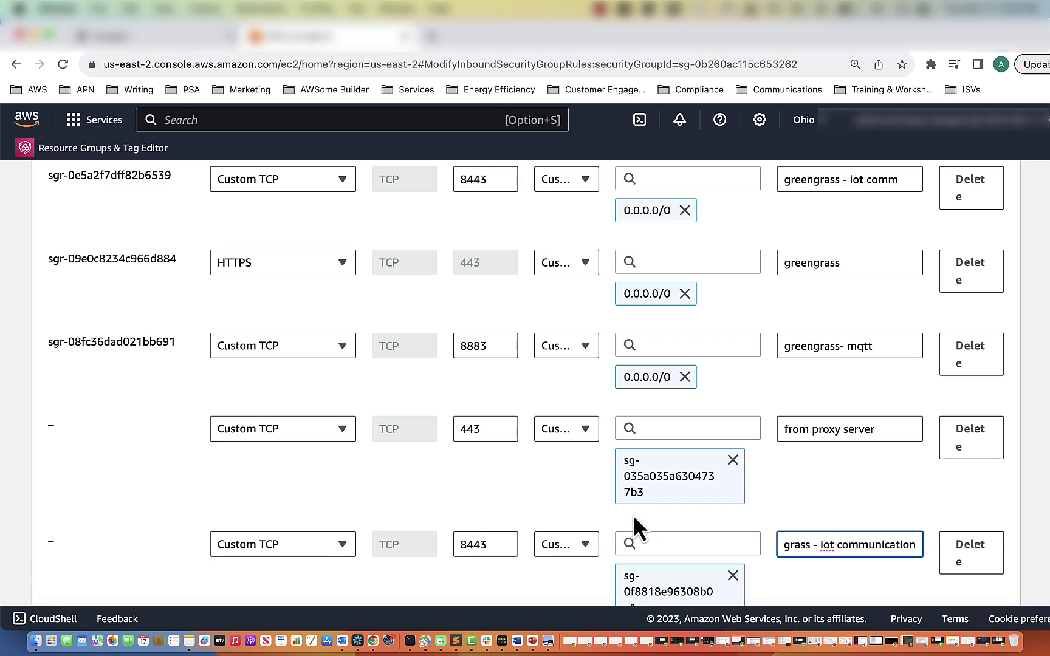
# Add a Custom TCP inbound rule for port 443 with greengrass-video1 as source and the description "greengrass"
pyautogui.scroll(-2, 633, 514)
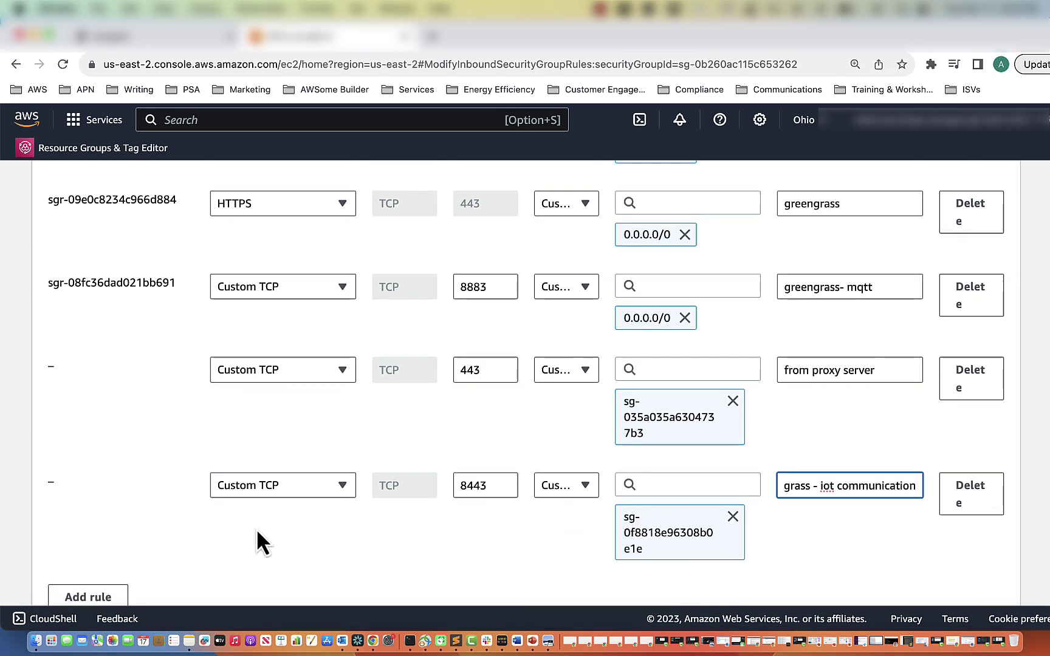
pyautogui.click(116, 595)
pyautogui.scroll(-1, 457, 588)
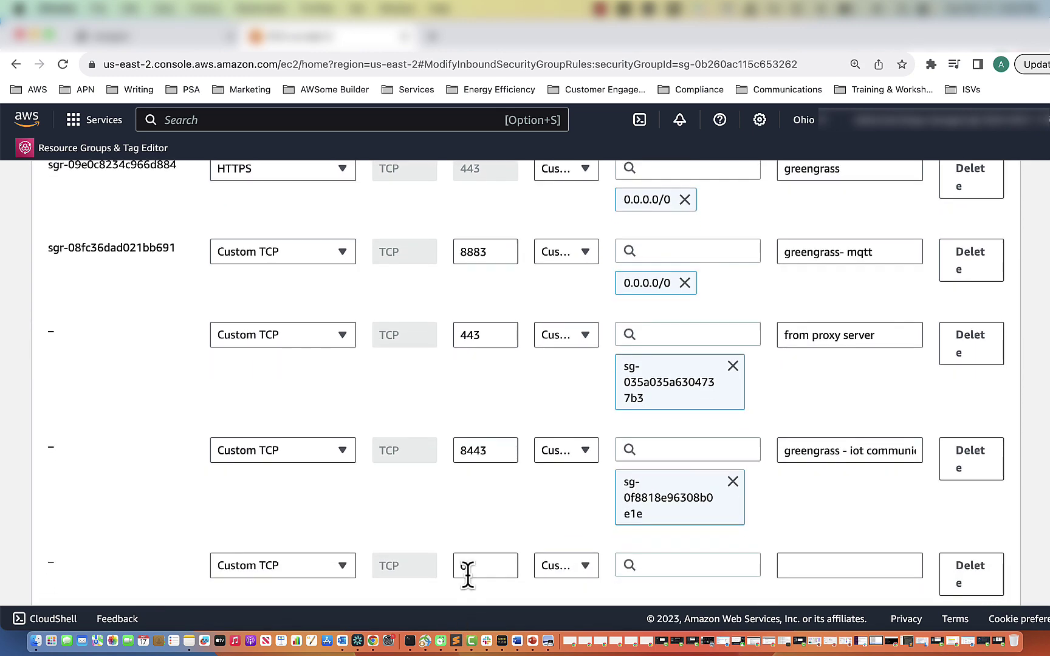
pyautogui.doubleClick(455, 567)
pyautogui.write('443')
pyautogui.click(648, 564)
pyautogui.write('green')
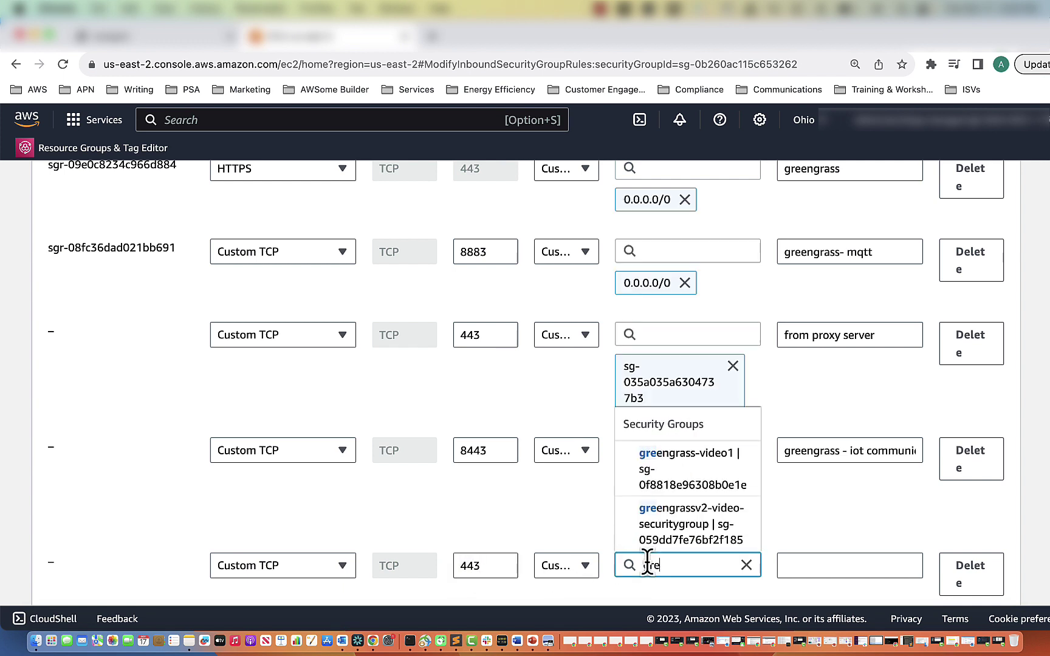
pyautogui.click(705, 489)
pyautogui.click(807, 565)
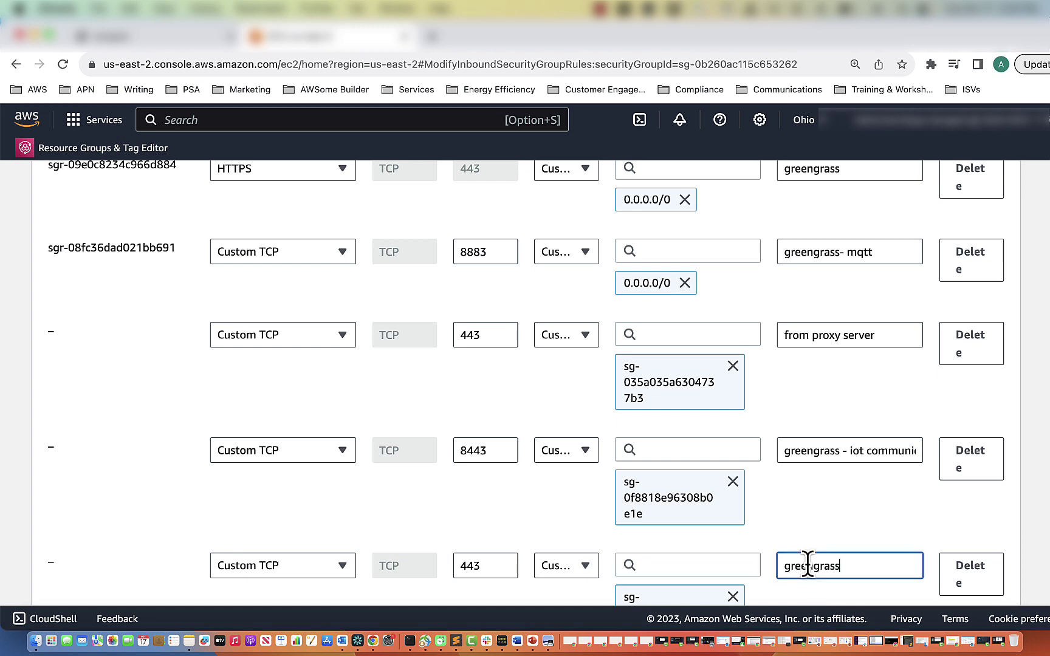
# Add a Custom TCP inbound rule for port 8883 with greengrass-video1 as source and the description "mqtt from greengrass"
pyautogui.scroll(-3, 607, 583)
pyautogui.click(85, 593)
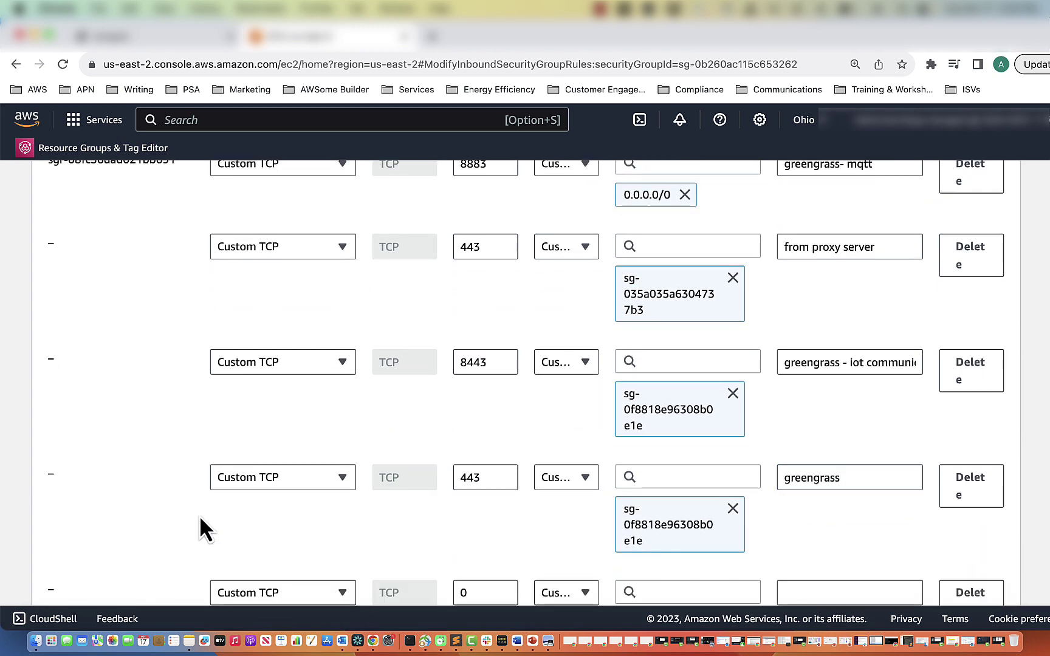
pyautogui.moveTo(480, 592); pyautogui.dragTo(453, 592)
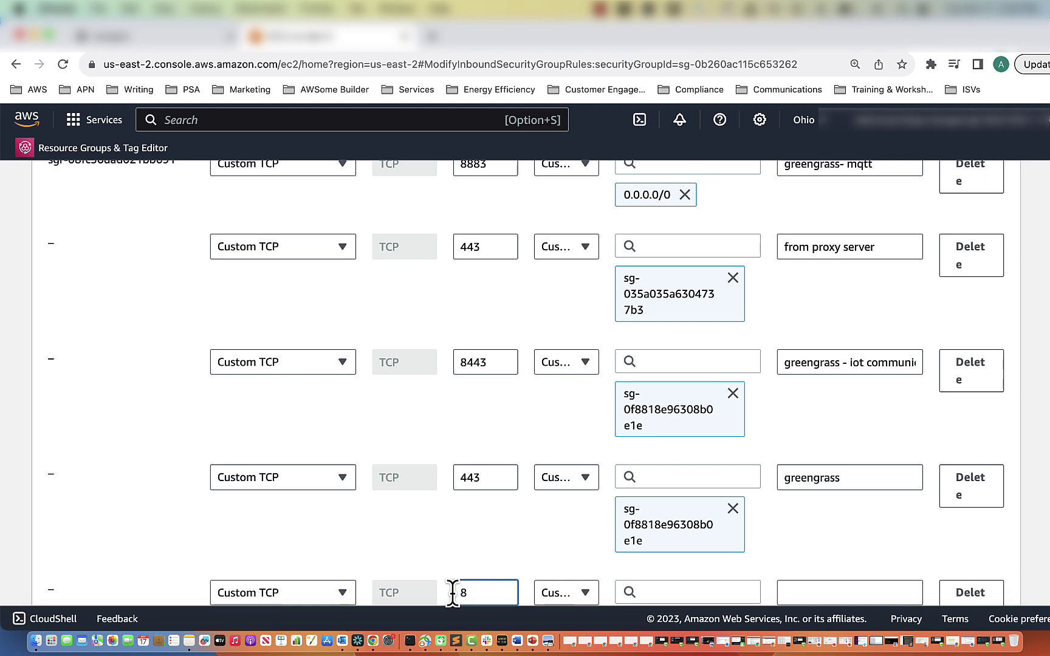
pyautogui.write('8883')
pyautogui.click(658, 589)
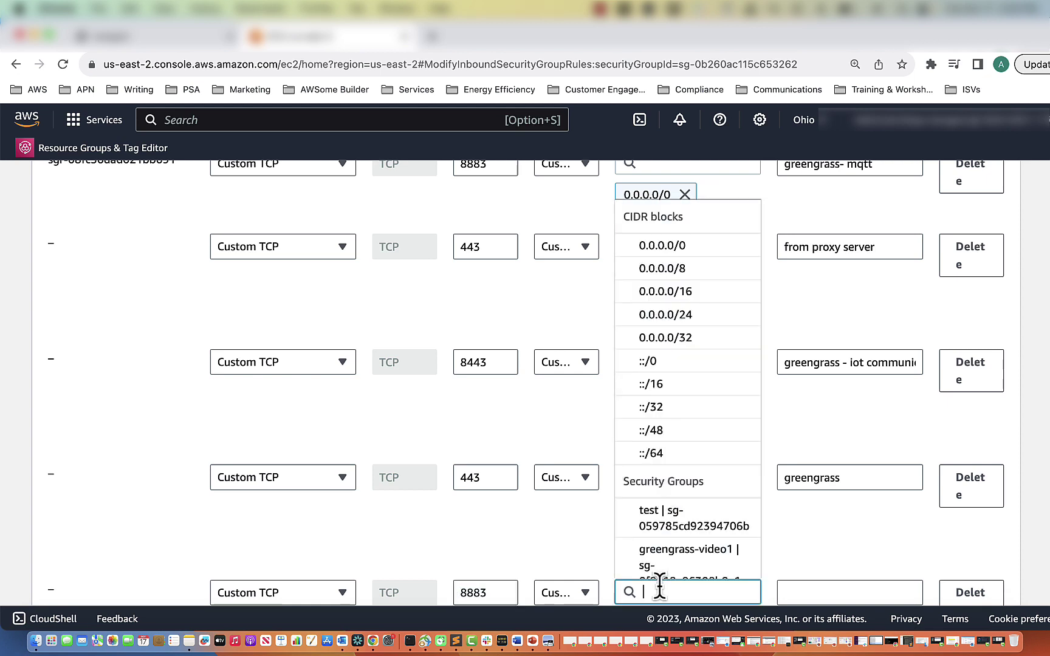
pyautogui.write('greengrass')
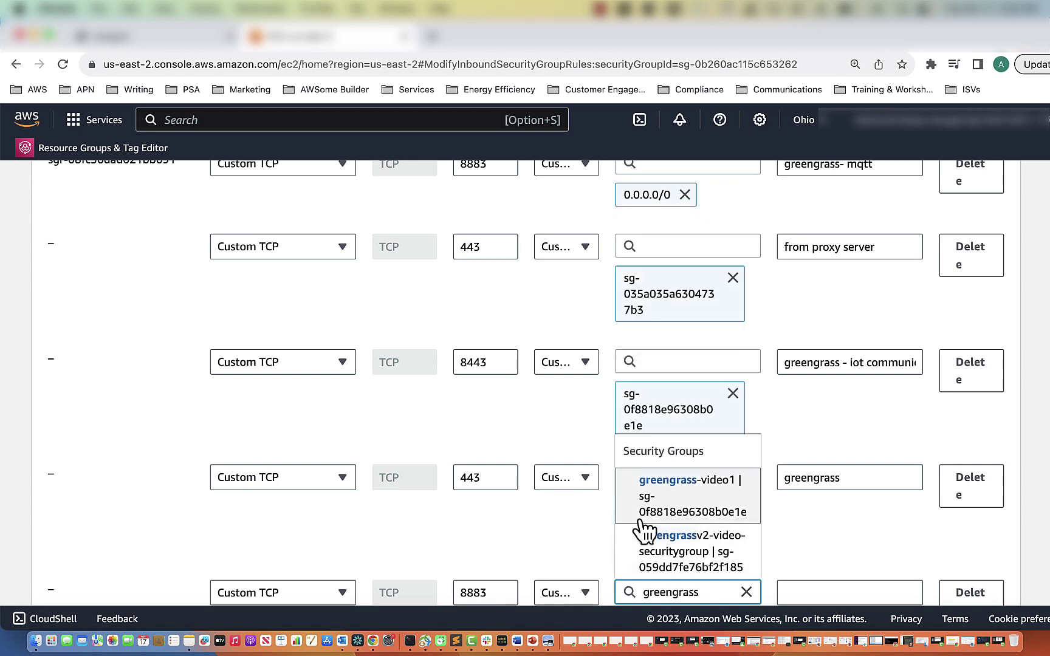
pyautogui.click(650, 510)
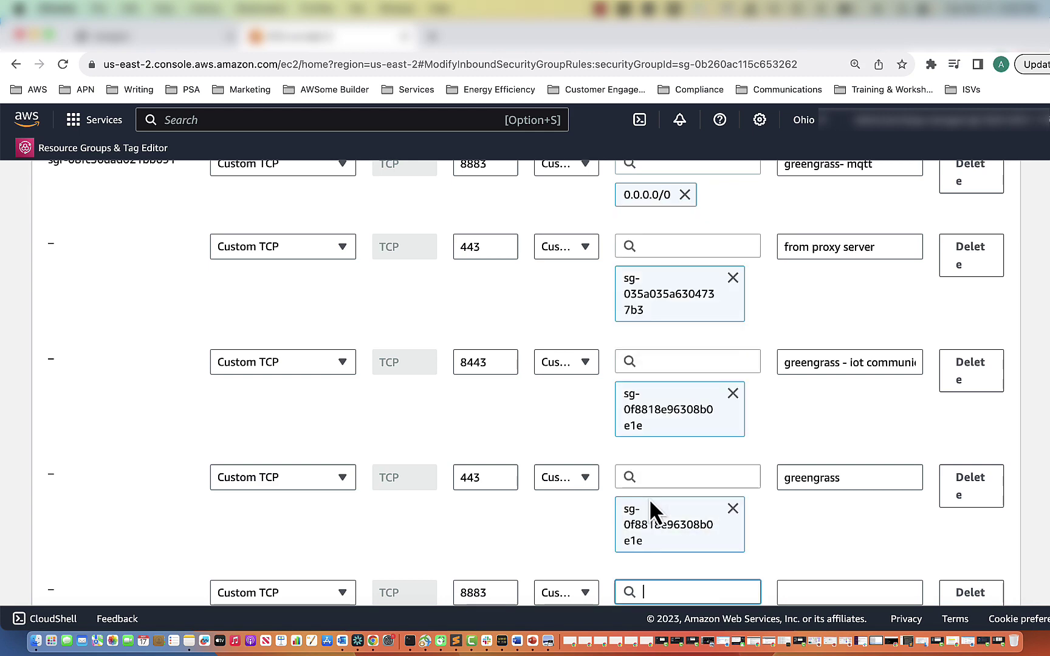
pyautogui.click(828, 594)
pyautogui.scroll(-4, 668, 596)
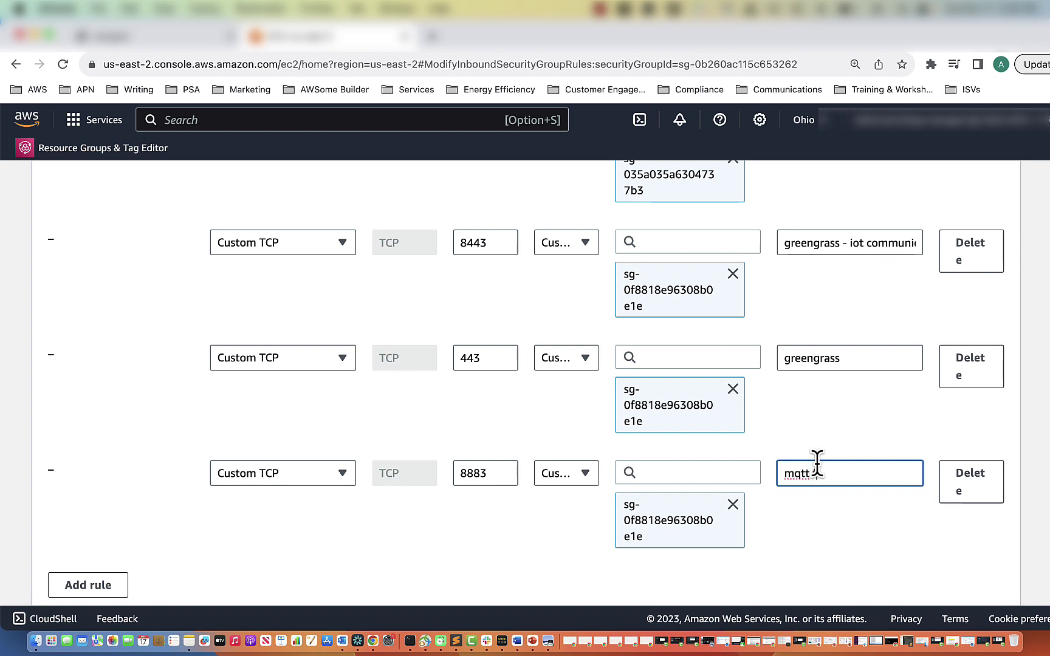
pyautogui.write('mqtt from greengrass')
# Delete the three original inbound rules for ports 8443, 443 and 8883 whose source is 0.0.0.0/0
pyautogui.scroll(5, 875, 407)
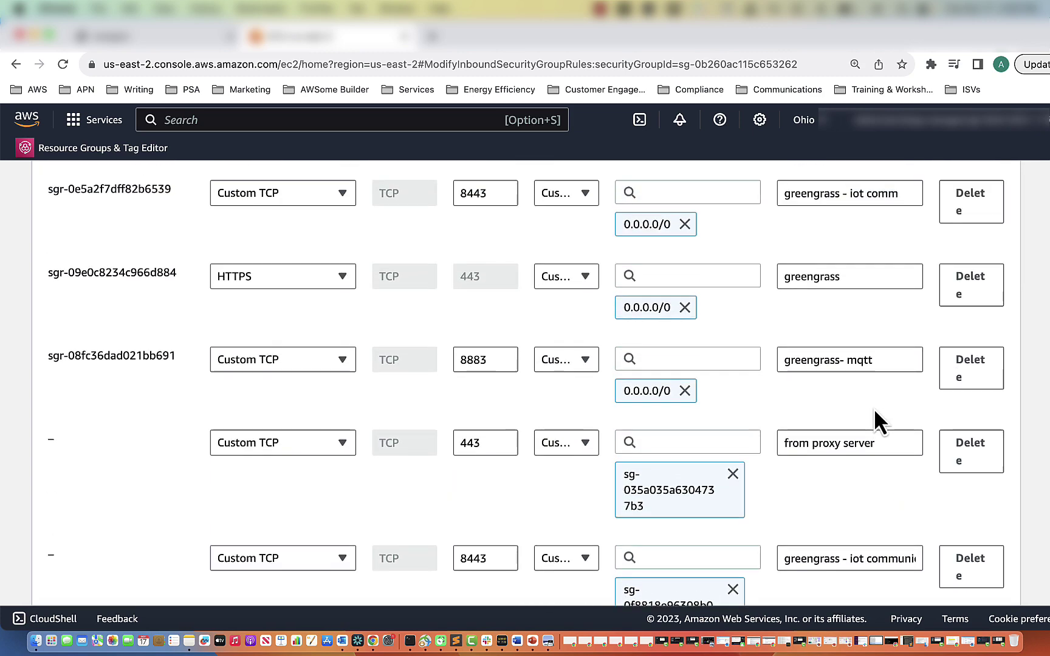
pyautogui.scroll(2, 851, 413)
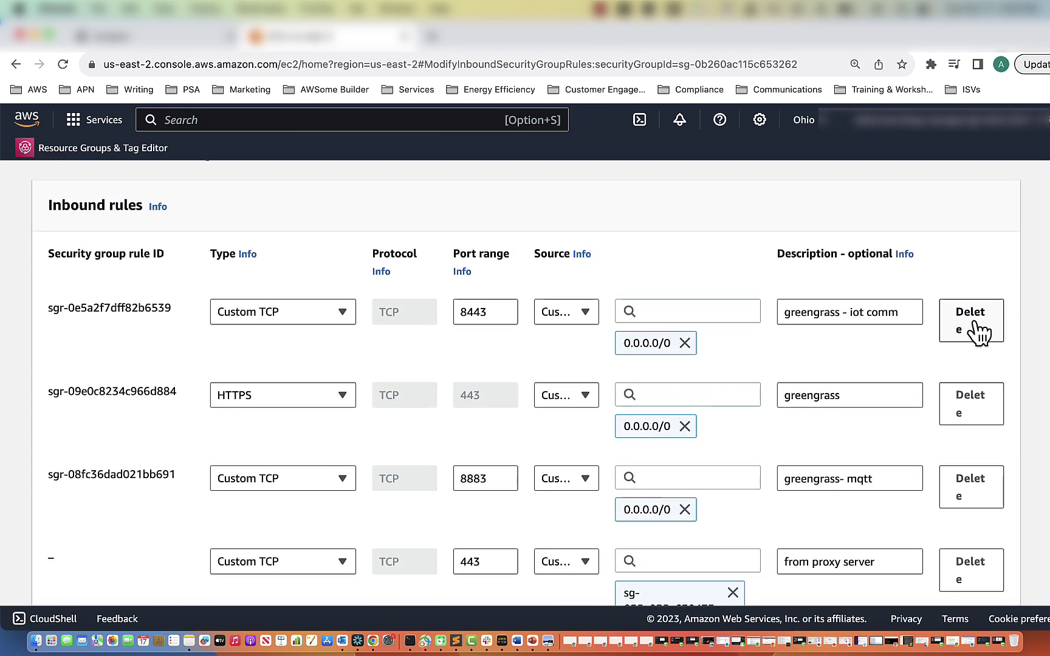
pyautogui.click(978, 330)
pyautogui.click(977, 330)
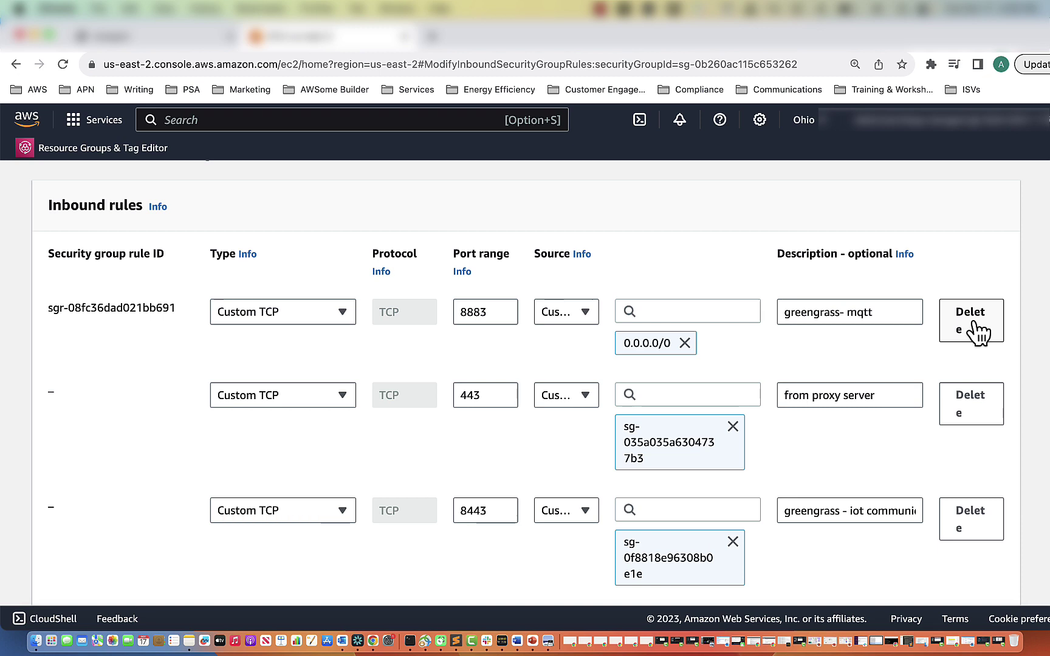
pyautogui.click(978, 330)
# Review the four remaining inbound rules of iot-endpoints-video1 and save them
pyautogui.scroll(-2, 644, 295)
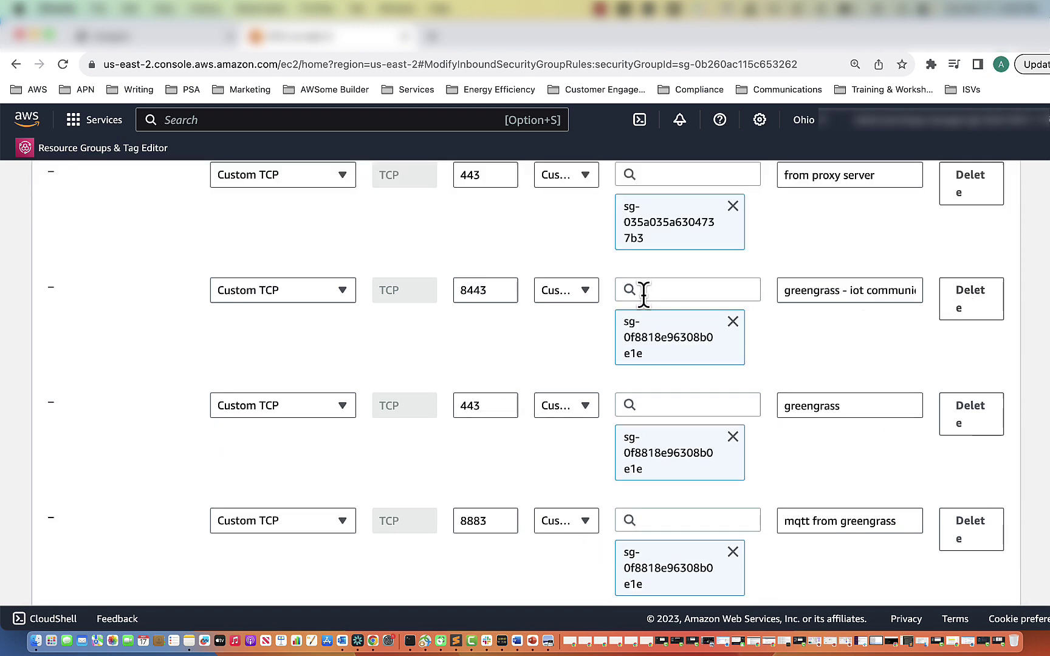
pyautogui.scroll(-1, 644, 295)
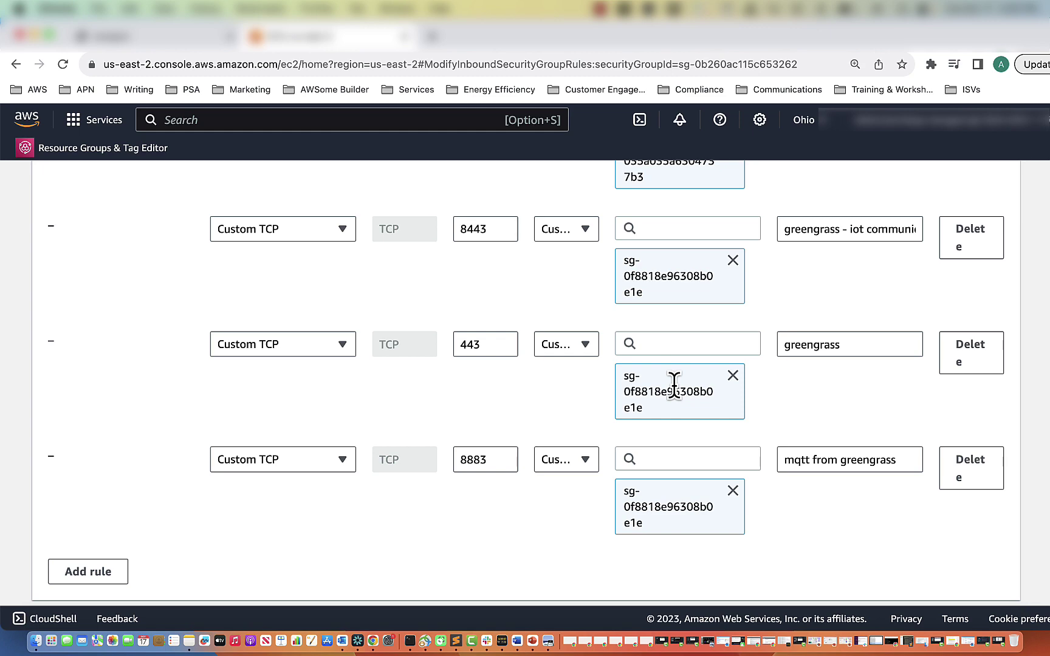
pyautogui.scroll(3, 674, 387)
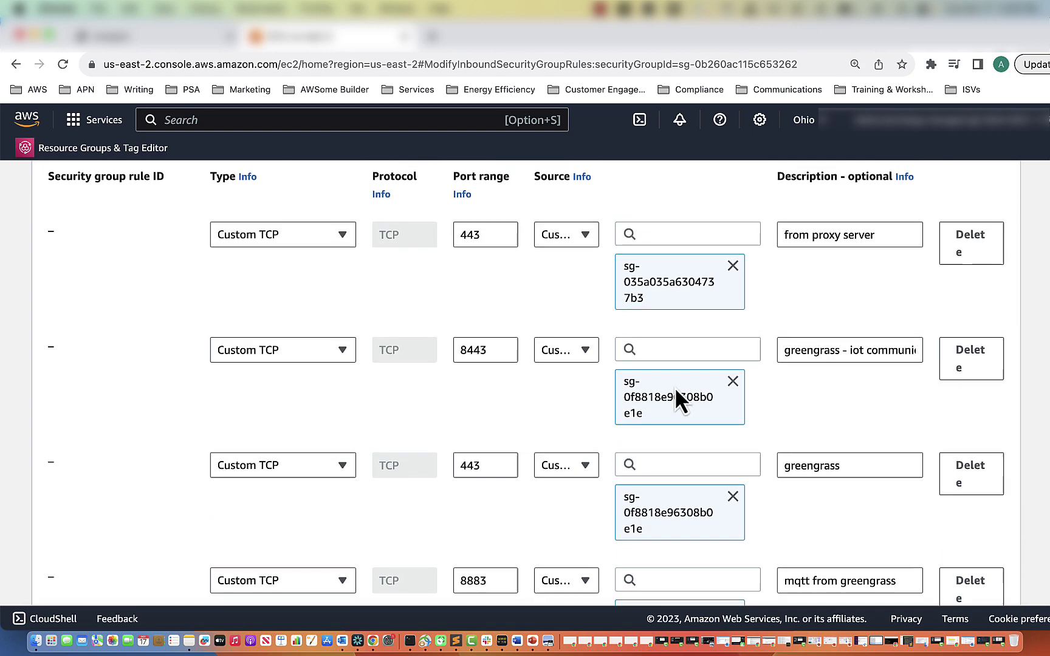
pyautogui.scroll(2, 674, 394)
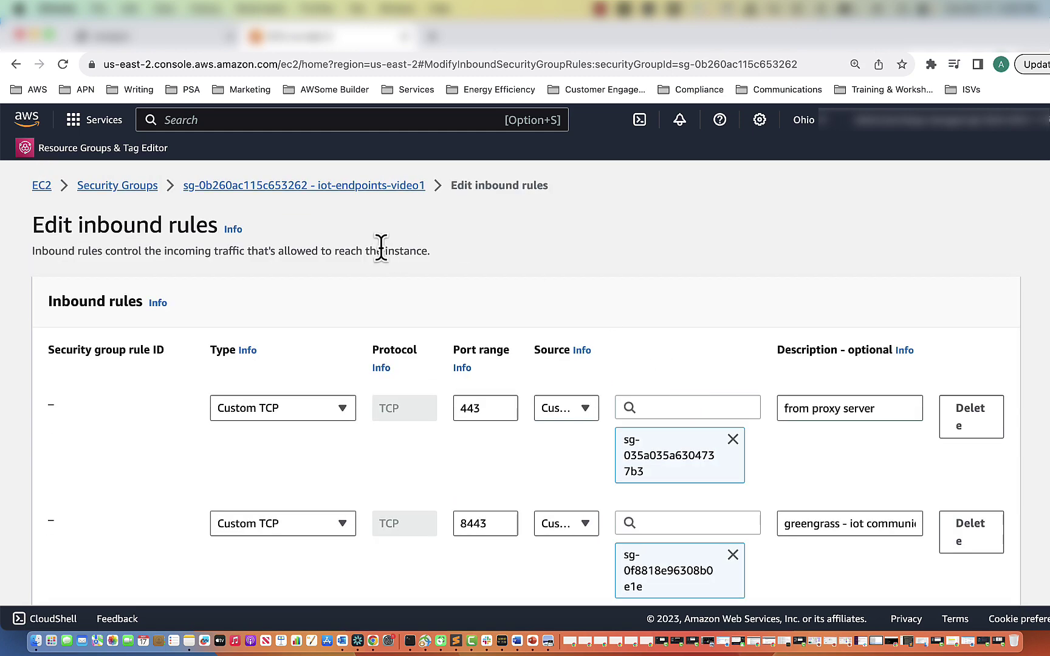
pyautogui.scroll(-5, 381, 246)
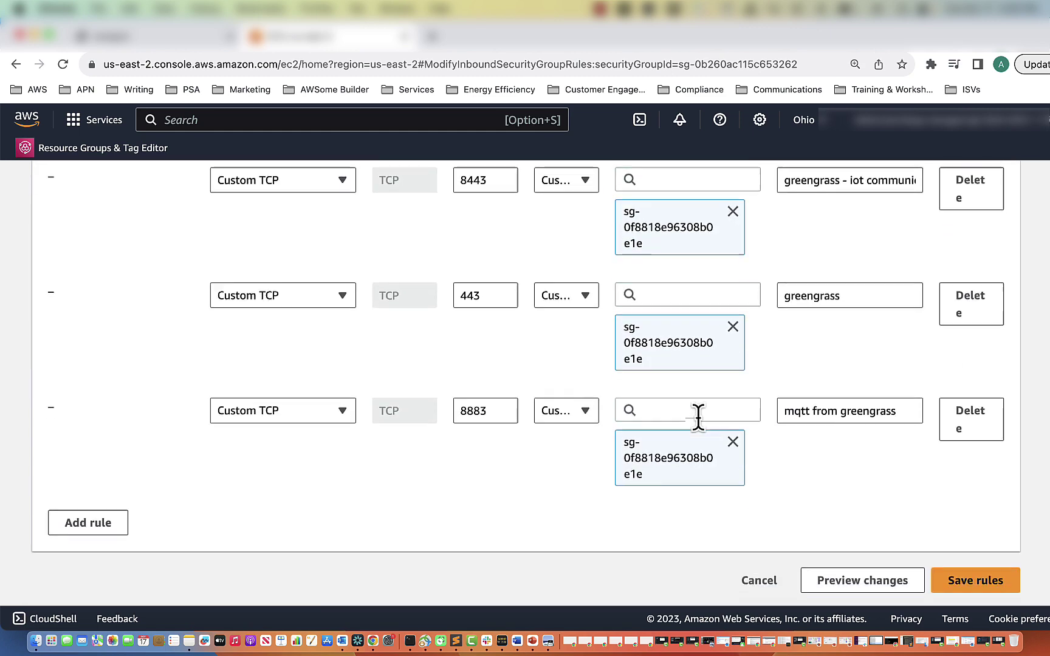
pyautogui.click(984, 584)
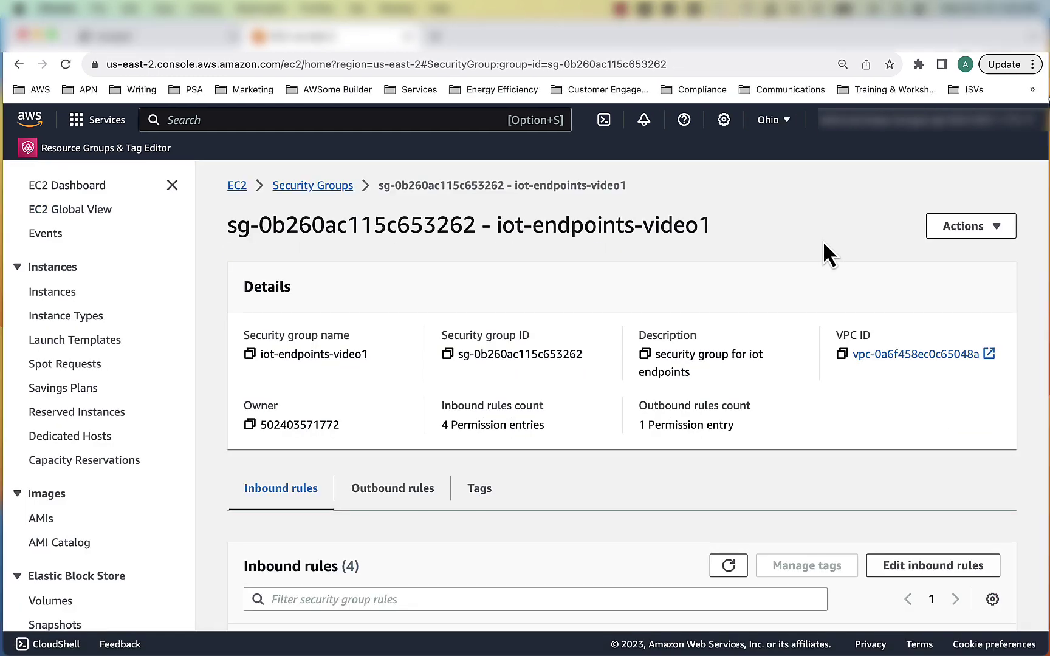
# Open the outbound rules of the iot-endpoints-video1 security group for editing
pyautogui.click(424, 494)
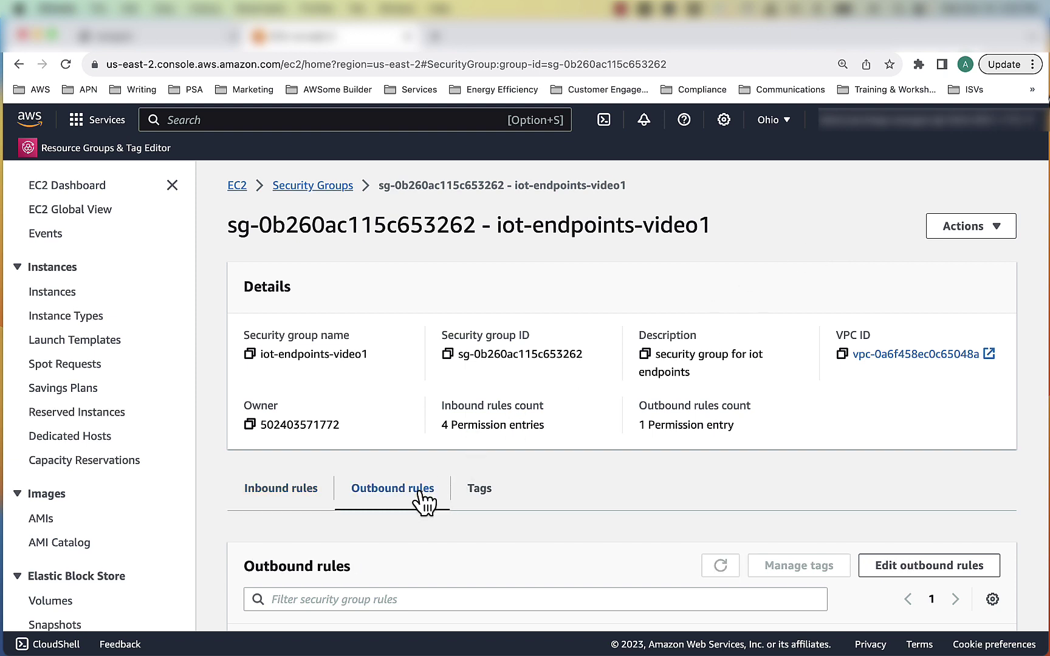
pyautogui.scroll(-2, 452, 531)
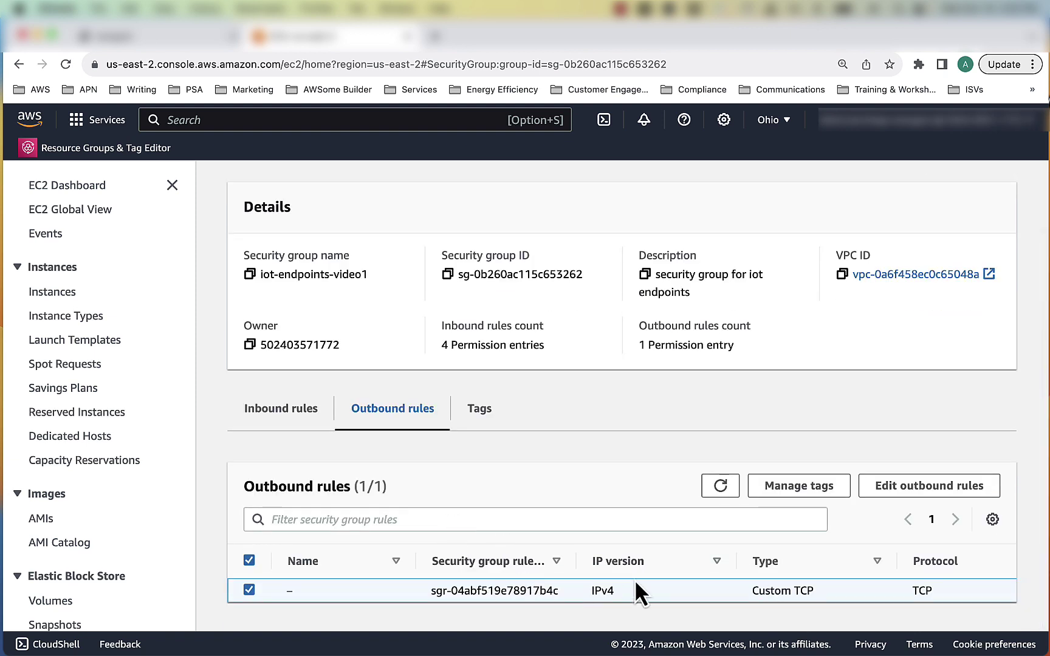
pyautogui.click(915, 493)
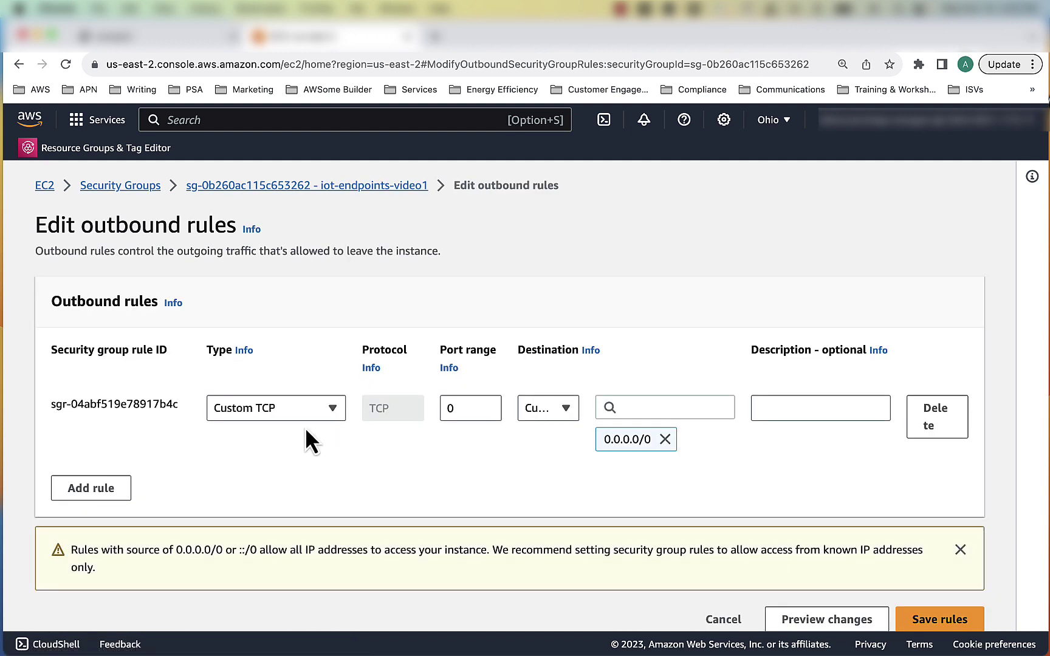
# Add a Custom TCP outbound rule for port 8883 with greengrass-video1 as destination and the description "mqtt for greengrass"
pyautogui.click(105, 492)
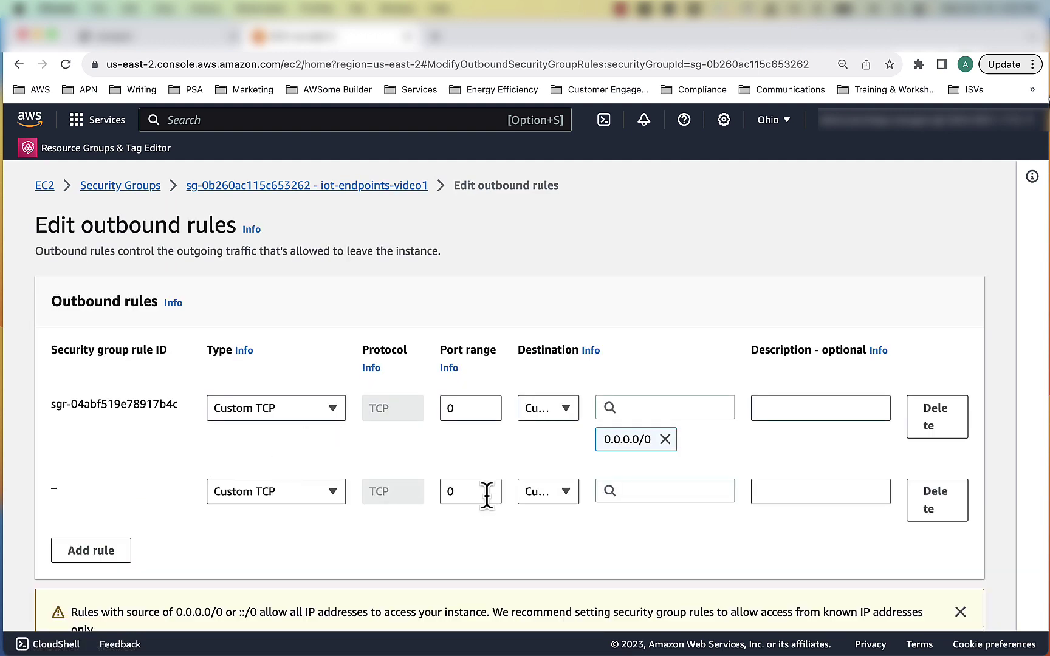
pyautogui.doubleClick(441, 493)
pyautogui.write('8883')
pyautogui.click(652, 491)
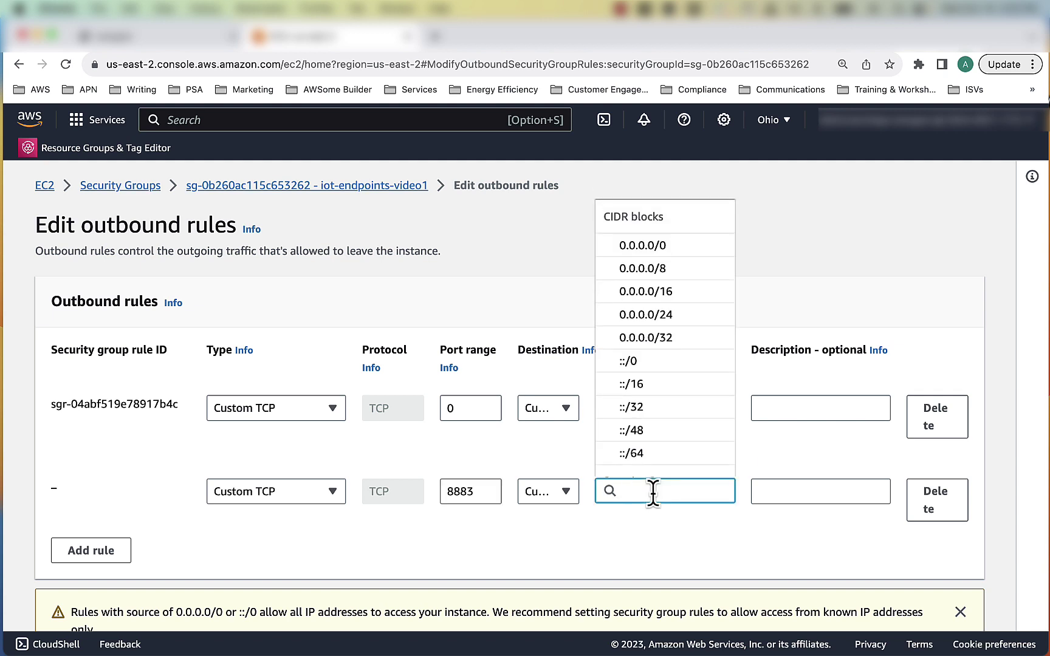
pyautogui.write('video1')
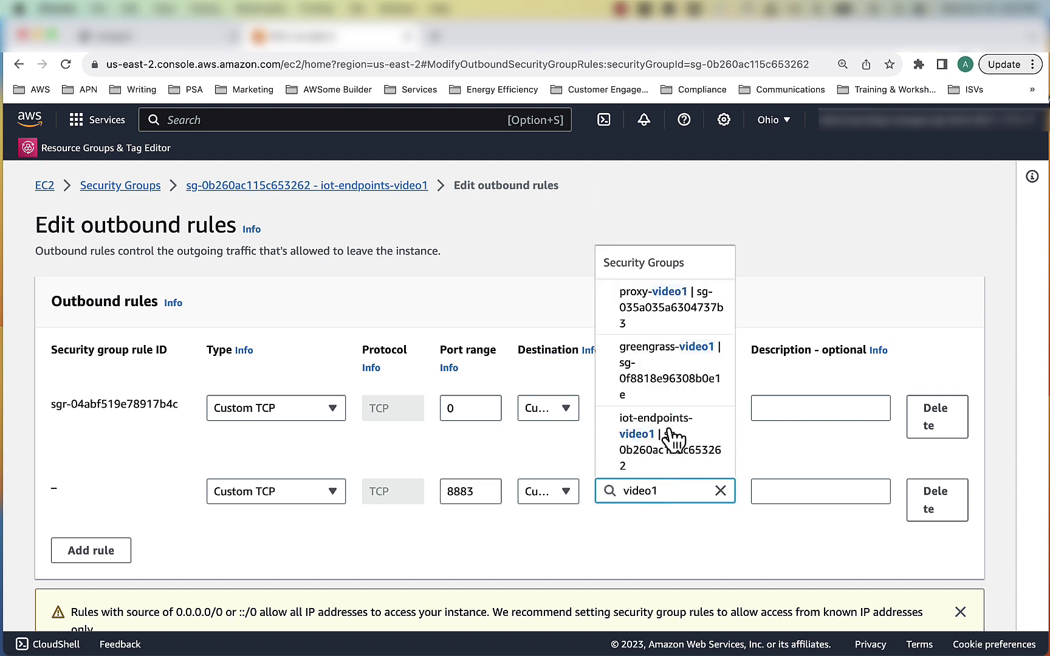
pyautogui.click(661, 363)
pyautogui.click(830, 492)
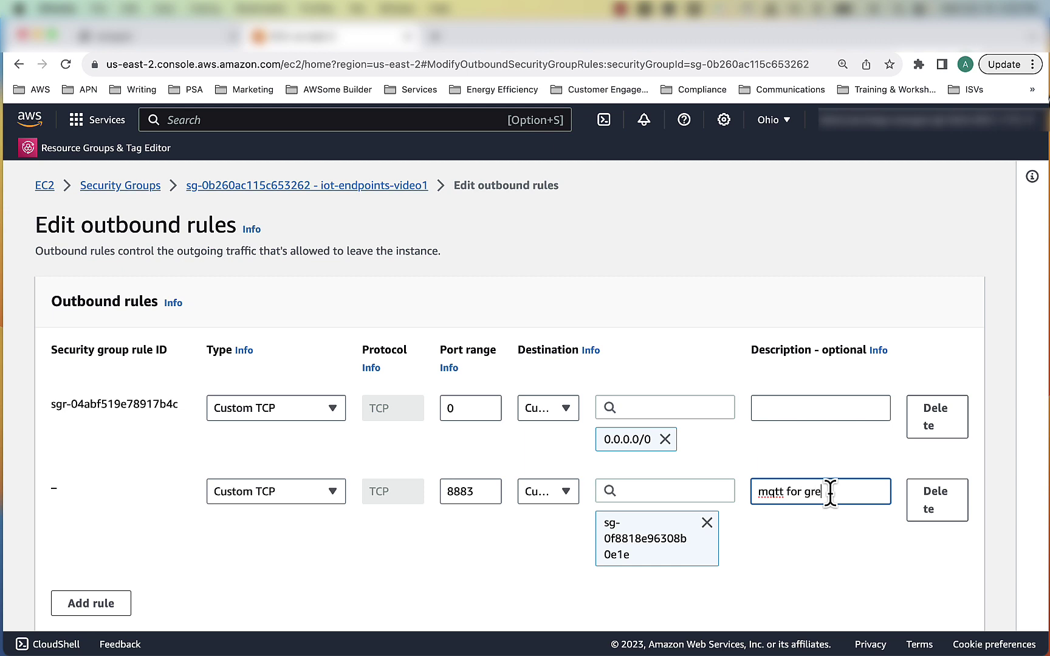
pyautogui.write('mqtt for greengrass')
# Add a Custom TCP outbound rule for port 8443 with greengrass-video1 as destination and the description "iot comm for greengrass"
pyautogui.click(97, 615)
pyautogui.doubleClick(444, 606)
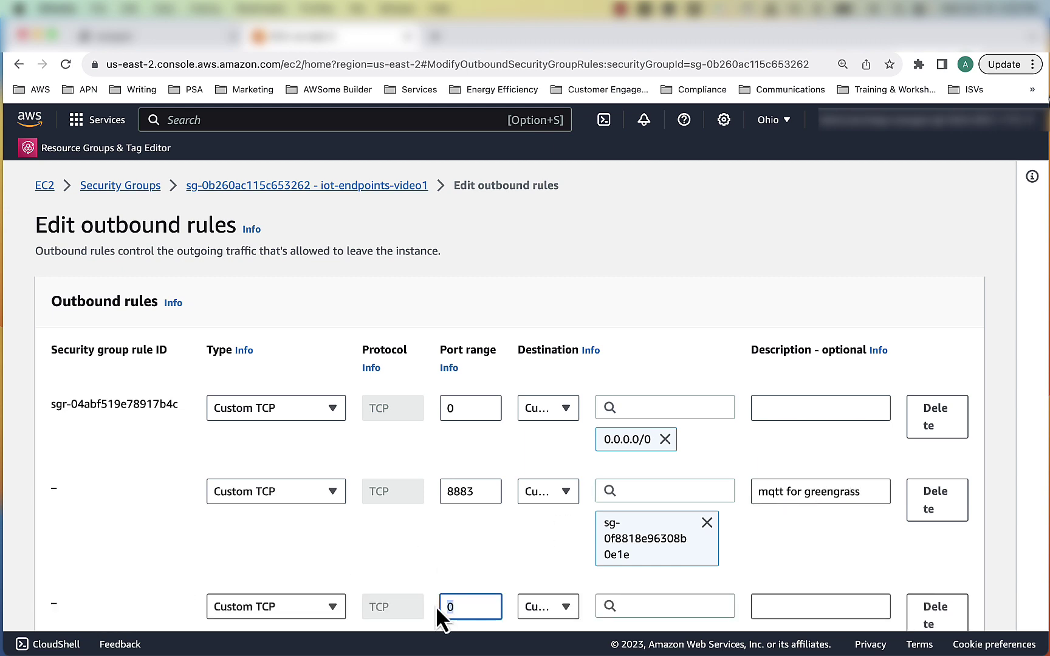
pyautogui.write('8443')
pyautogui.click(676, 606)
pyautogui.write('video')
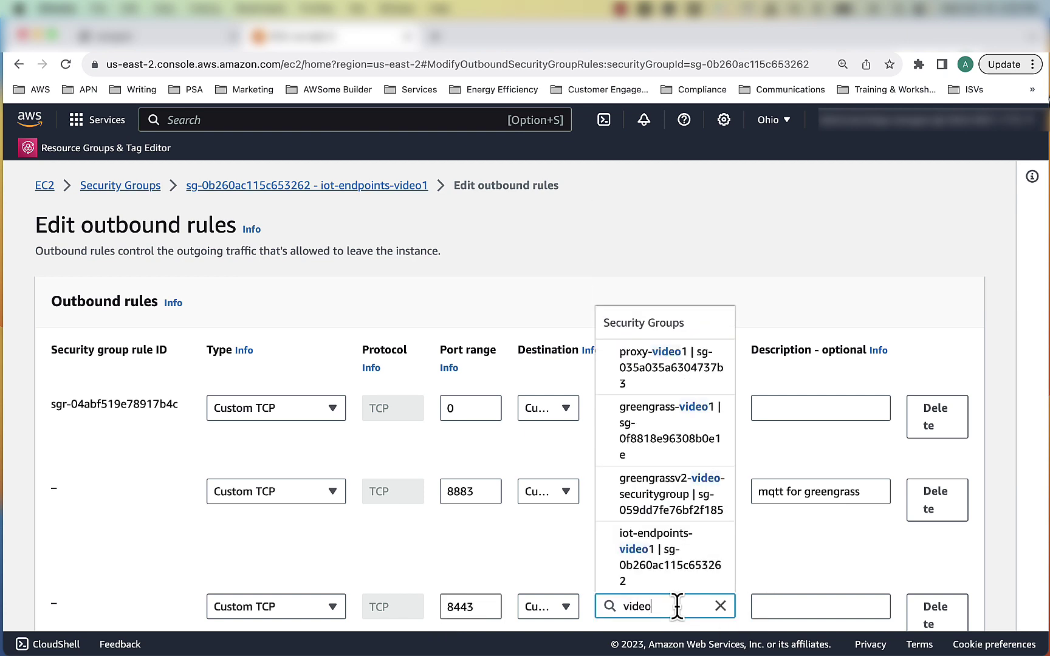
pyautogui.click(680, 429)
pyautogui.click(793, 607)
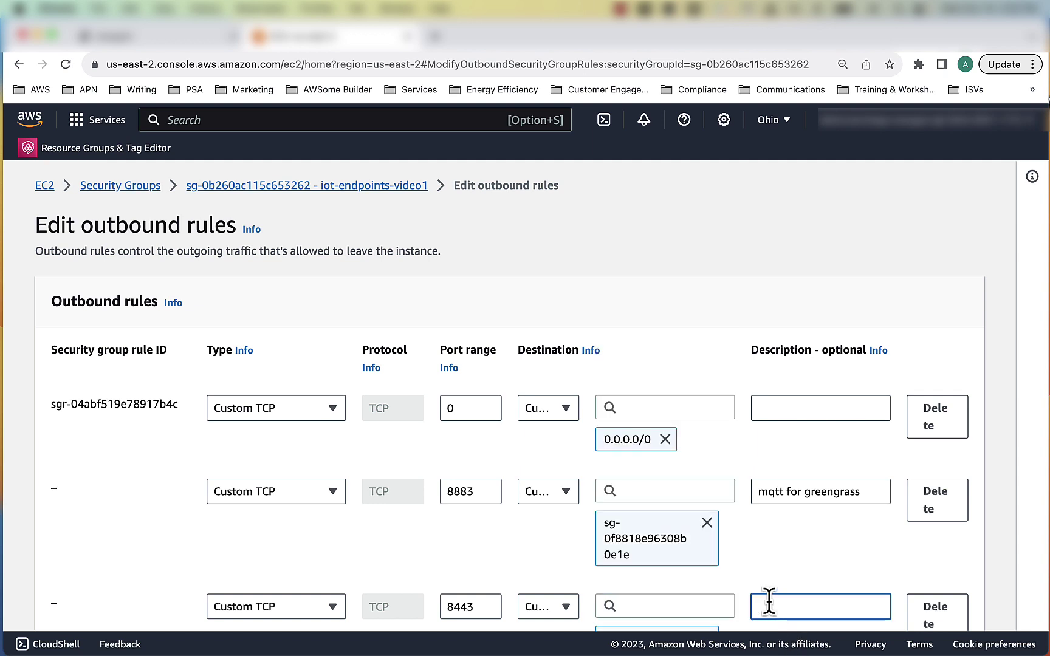
pyautogui.scroll(-5, 739, 553)
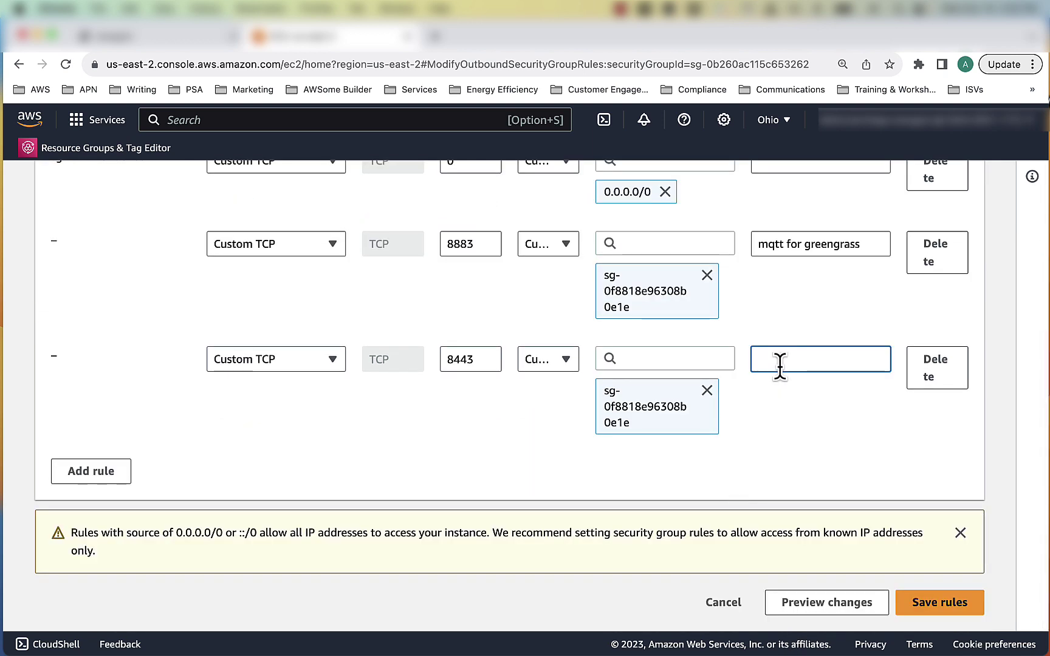
pyautogui.write('greengrass')
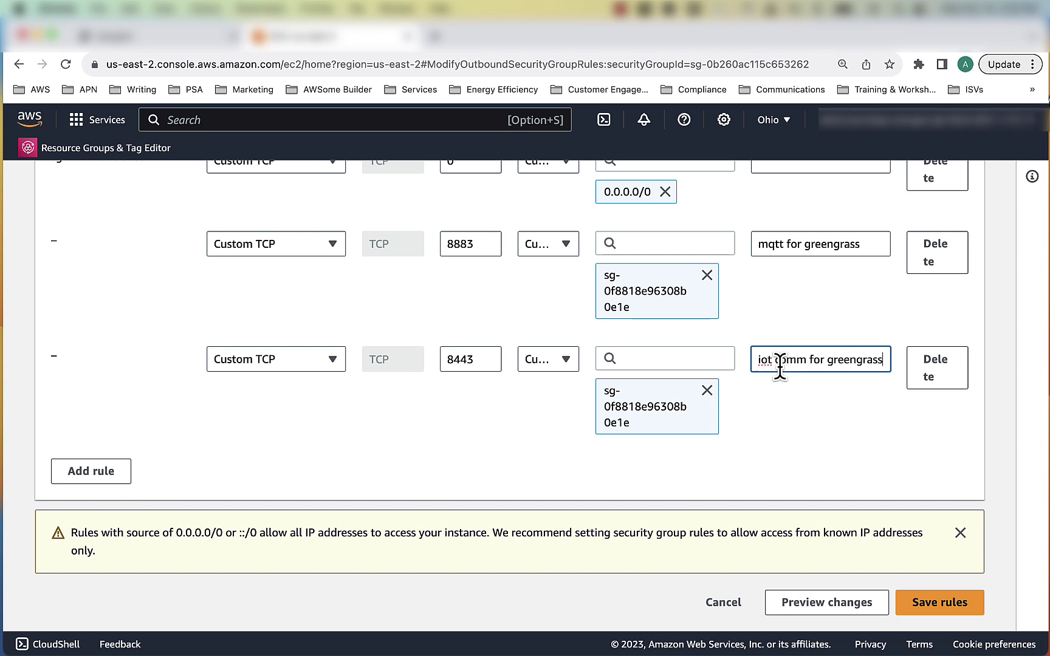
# Add a Custom TCP outbound rule for port 443 with greengrass-video1 as destination and the description "endpoints to talk to greengrass"
pyautogui.click(115, 471)
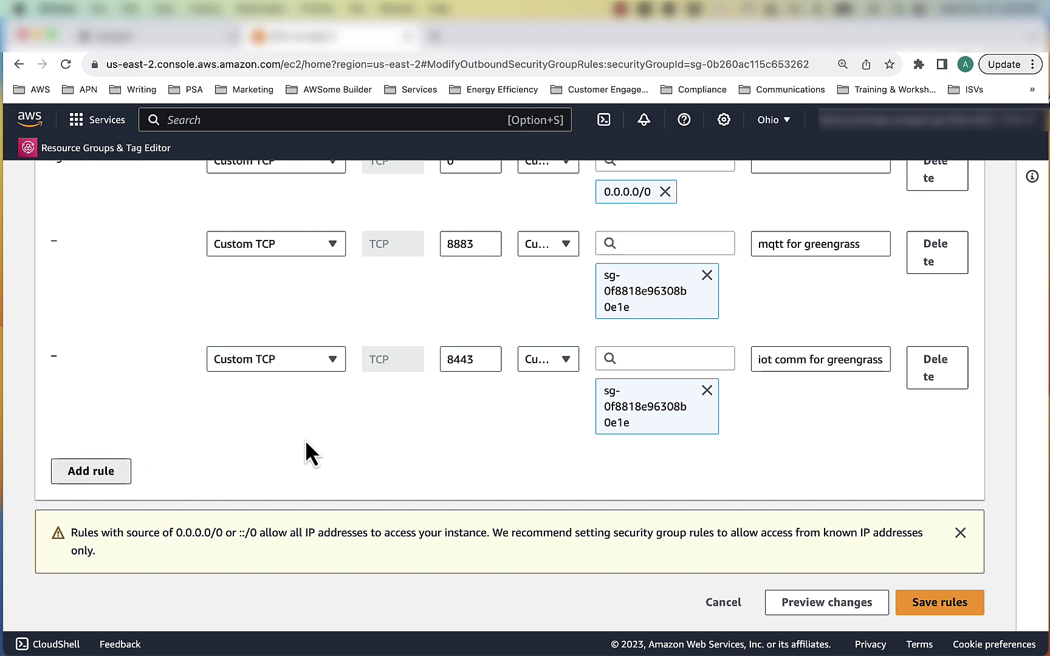
pyautogui.click(438, 474)
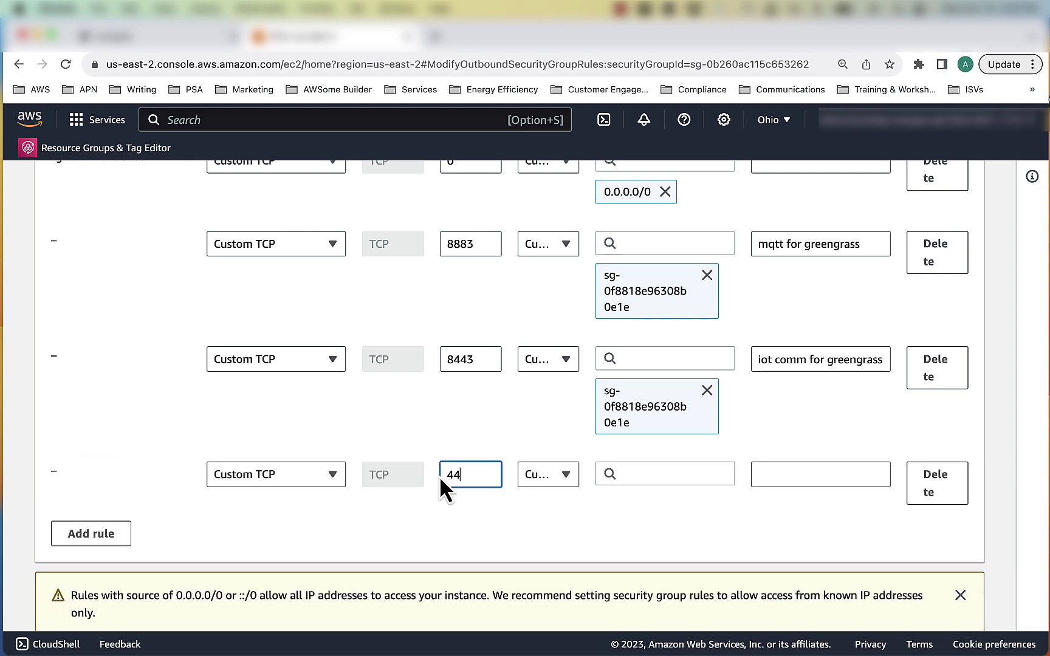
pyautogui.write('3')
pyautogui.click(666, 475)
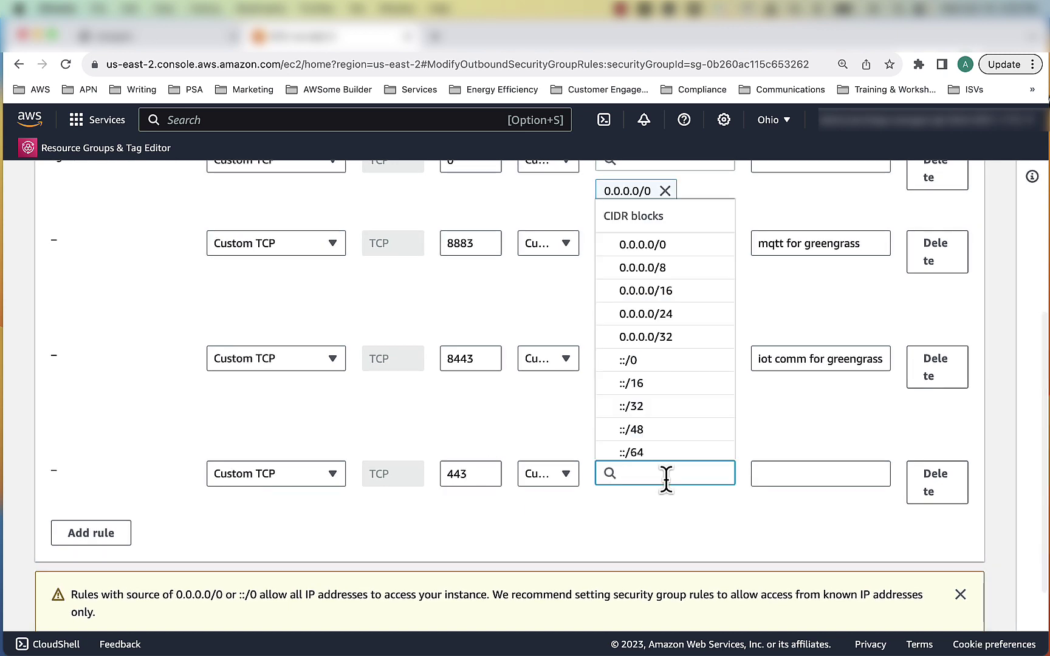
pyautogui.write('video')
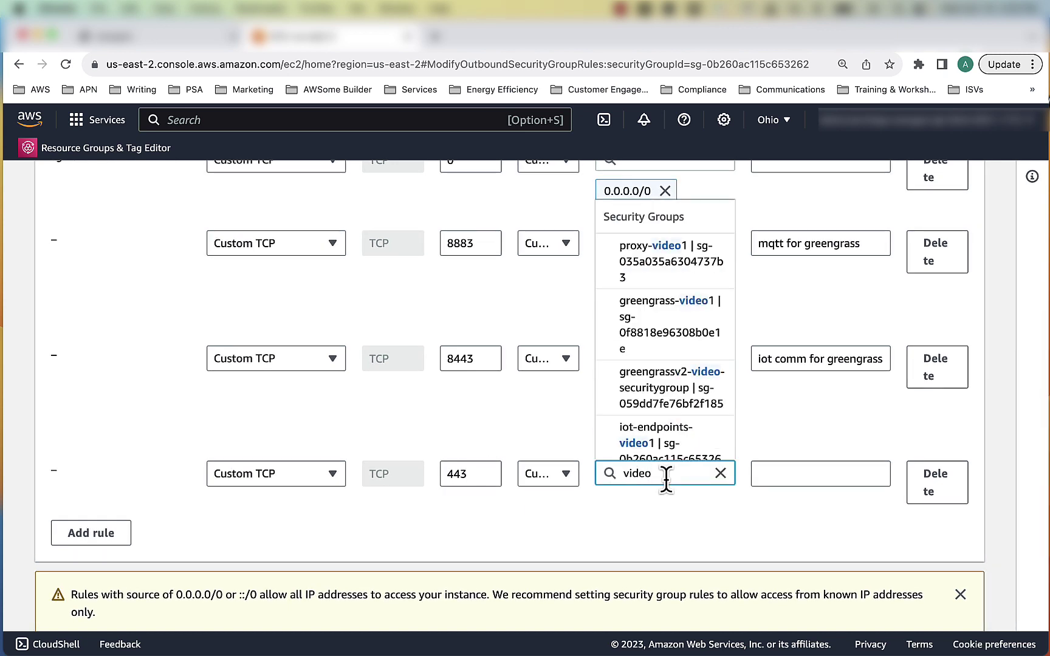
pyautogui.write('1')
pyautogui.click(675, 347)
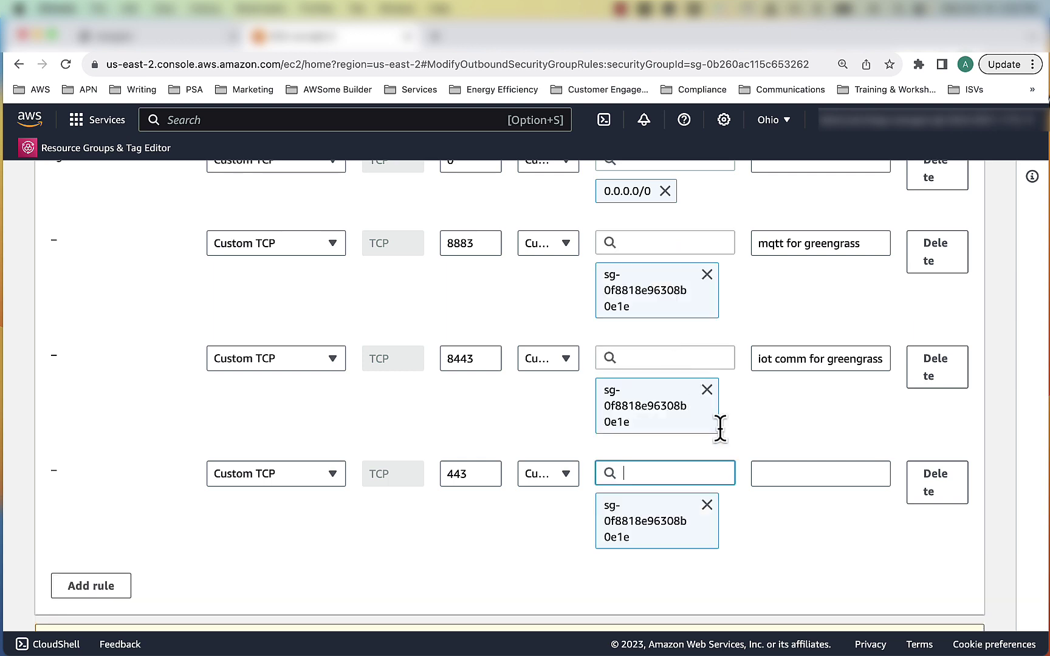
pyautogui.click(795, 475)
pyautogui.write('gre')
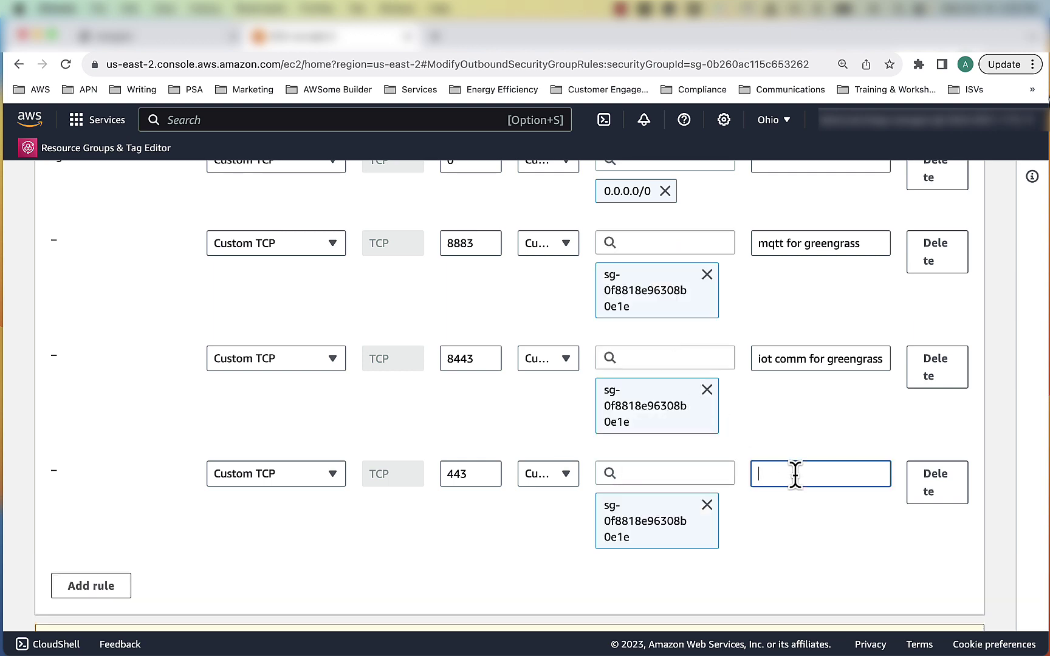
pyautogui.write('enddpoints to talk to gr')
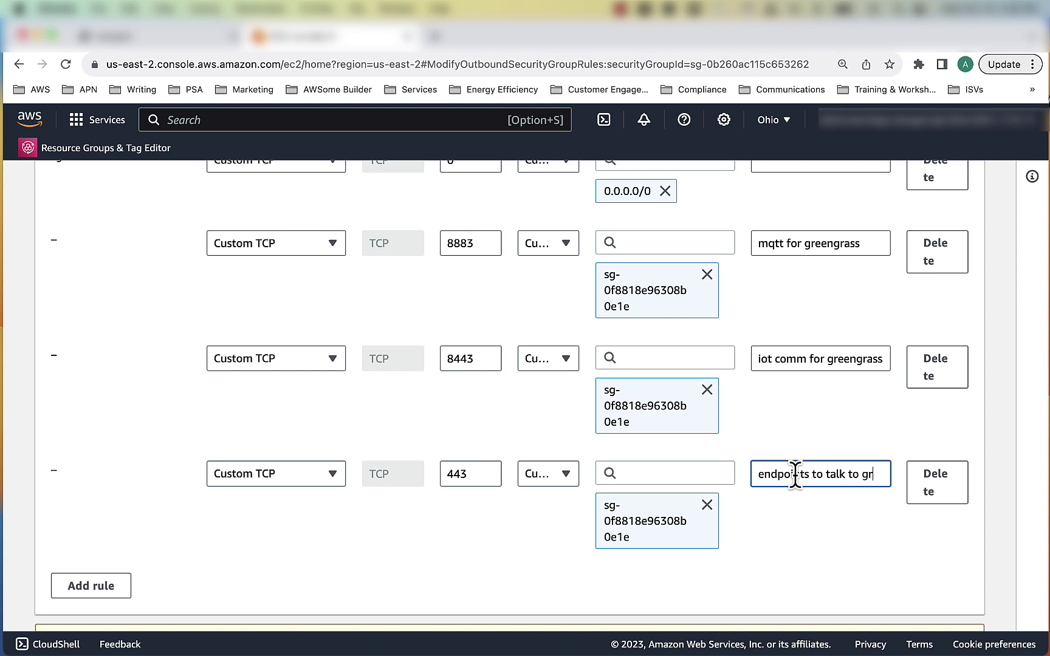
pyautogui.write('eengrass')
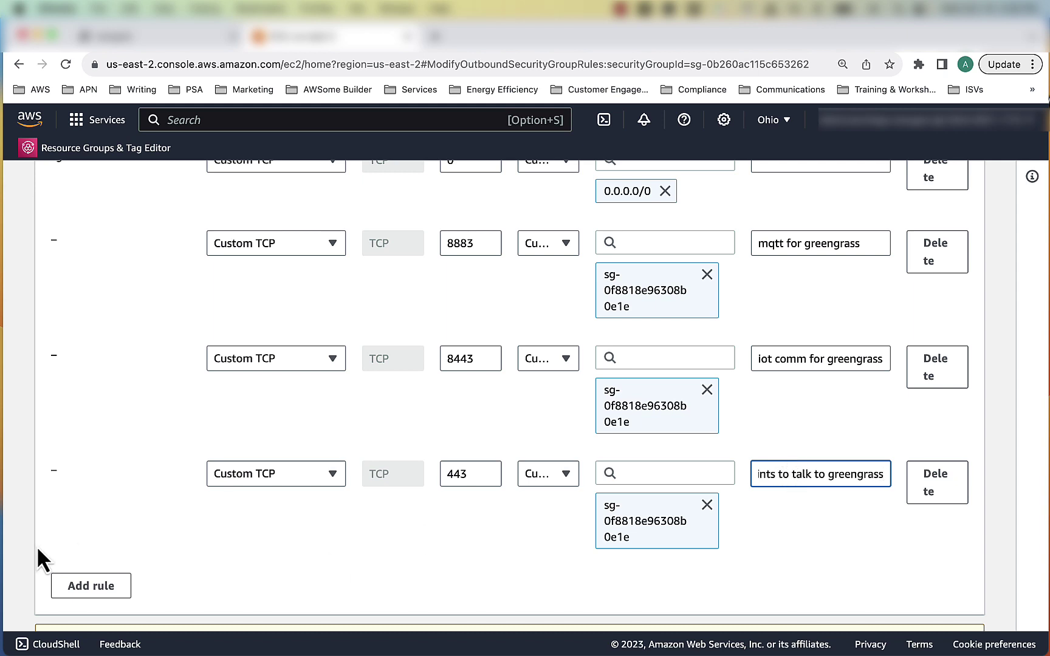
# Add a Custom TCP outbound rule for port 443 with proxy-video1 as destination and the description "talk to proxy server"
pyautogui.click(85, 592)
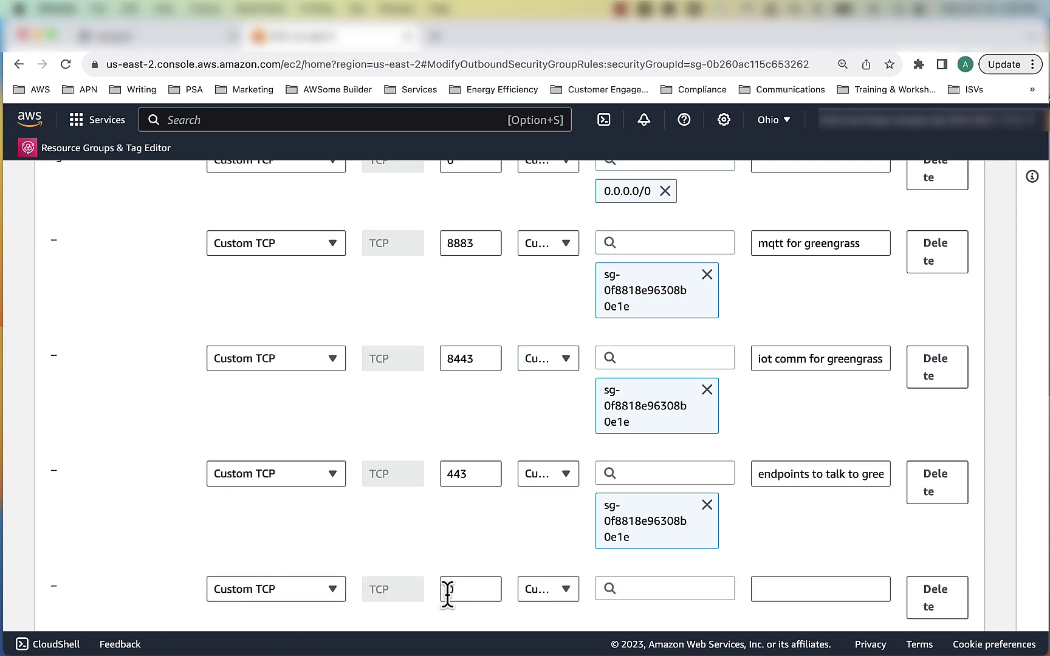
pyautogui.doubleClick(447, 590)
pyautogui.write('443')
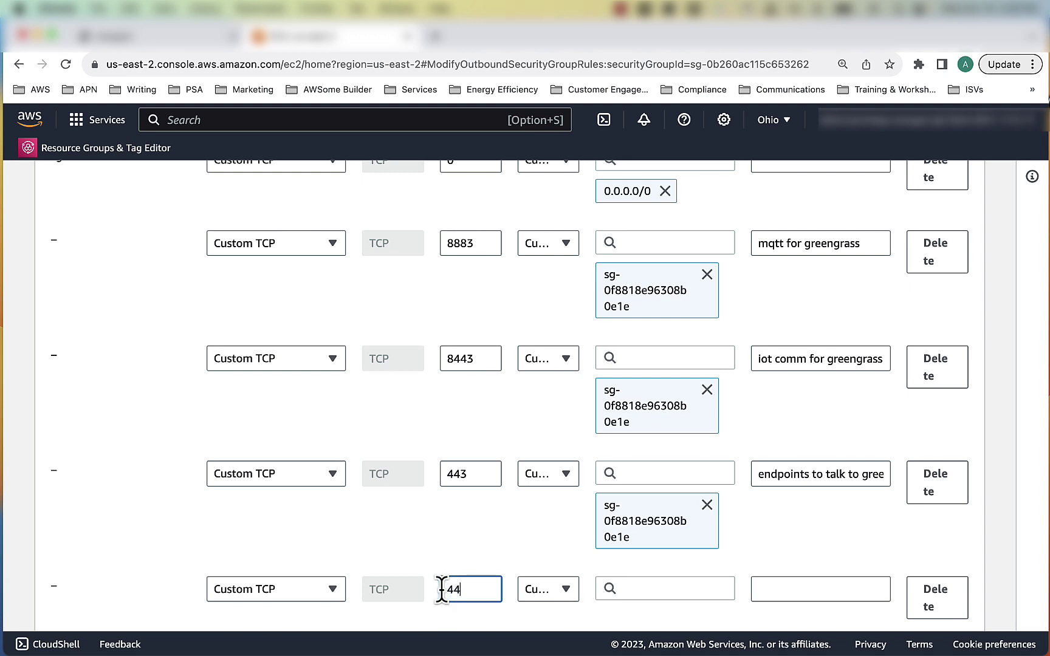
pyautogui.click(631, 588)
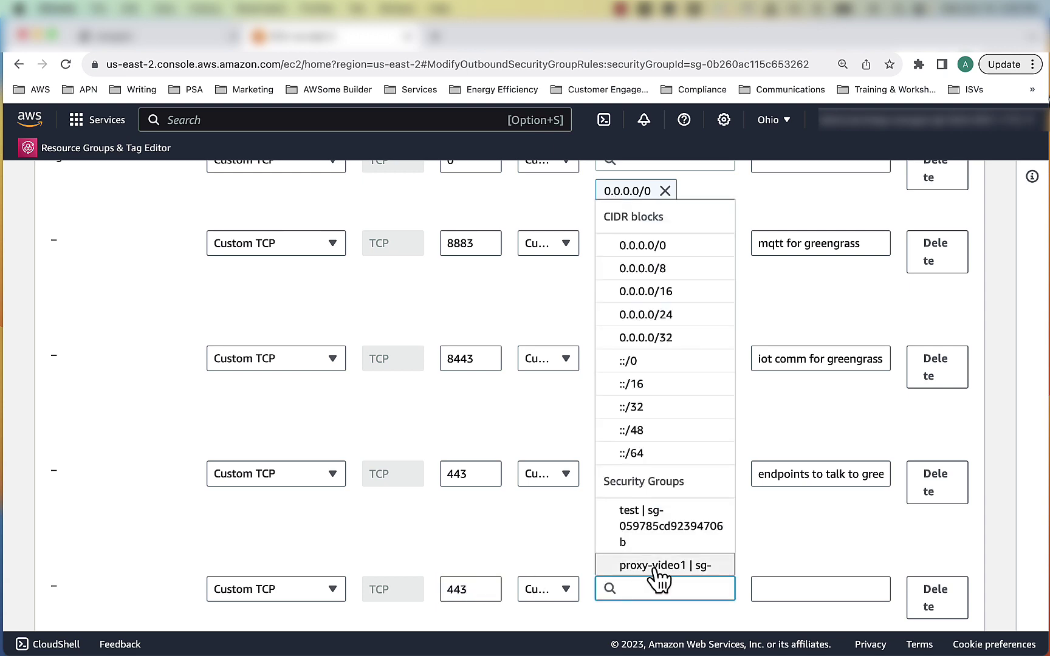
pyautogui.write('video')
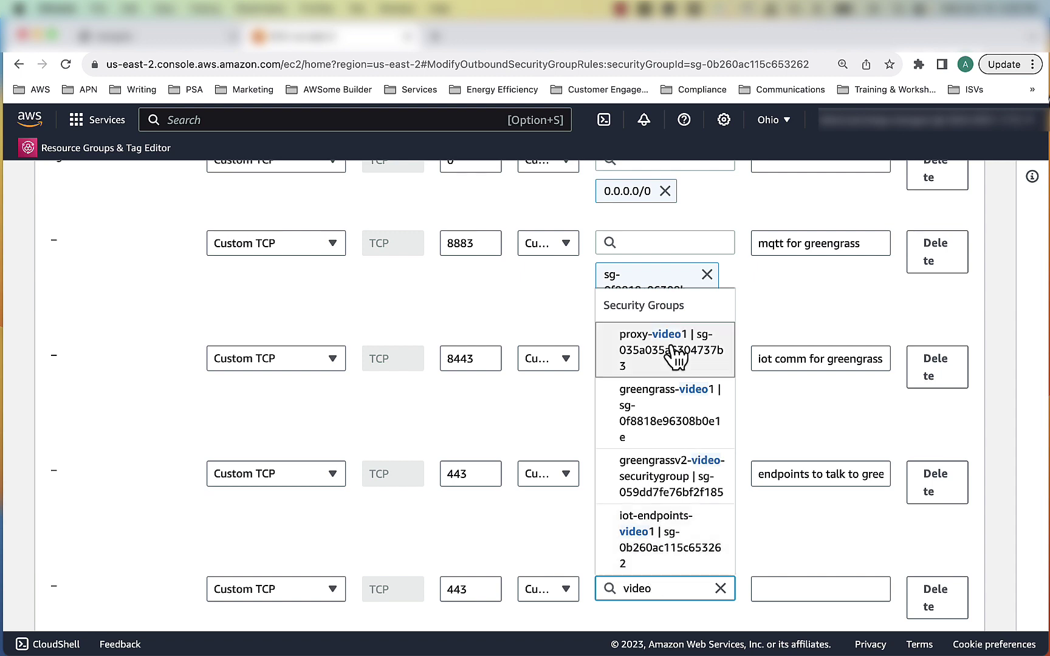
pyautogui.click(675, 358)
pyautogui.click(778, 590)
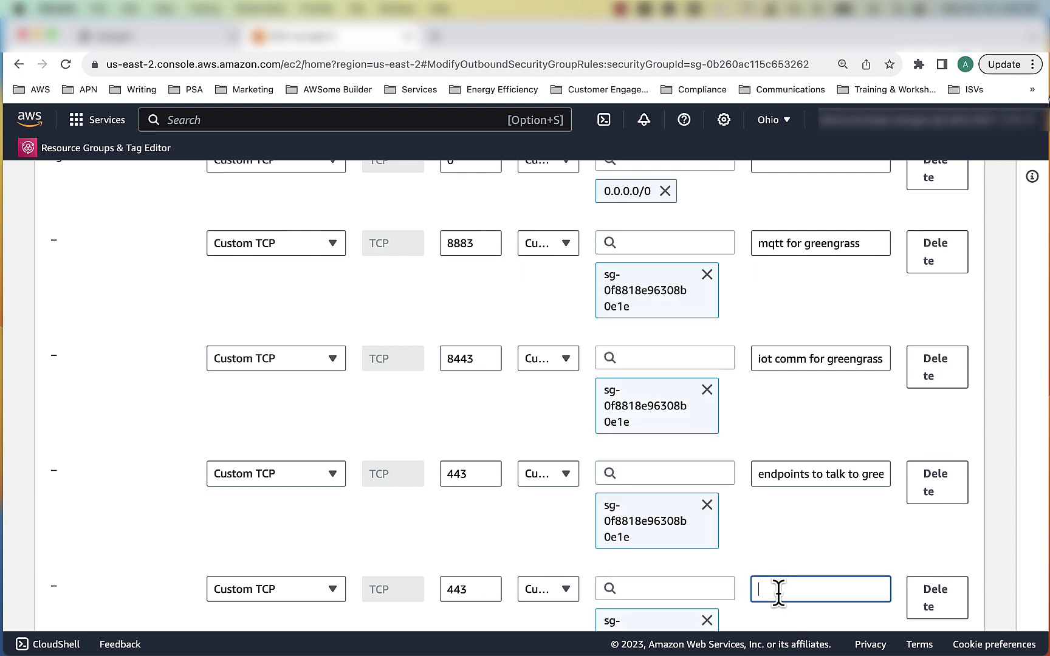
pyautogui.write('talk to proxy server')
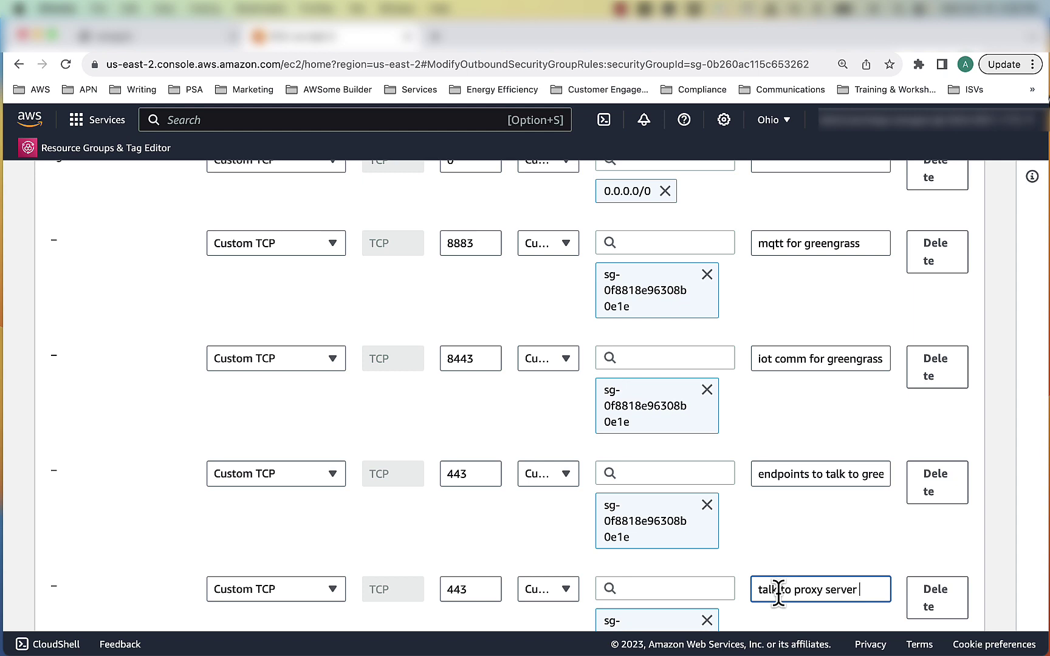
# Delete the original port 0 outbound rule whose destination is 0.0.0.0/0 and save the outbound rules
pyautogui.scroll(3, 563, 372)
pyautogui.scroll(-2, 563, 382)
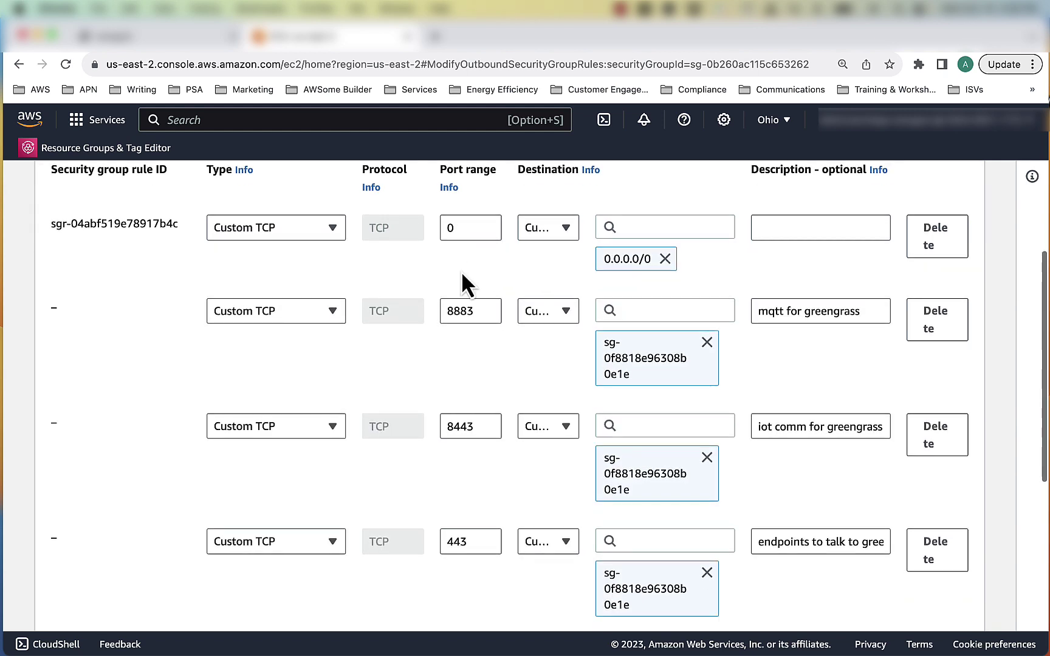
pyautogui.click(936, 243)
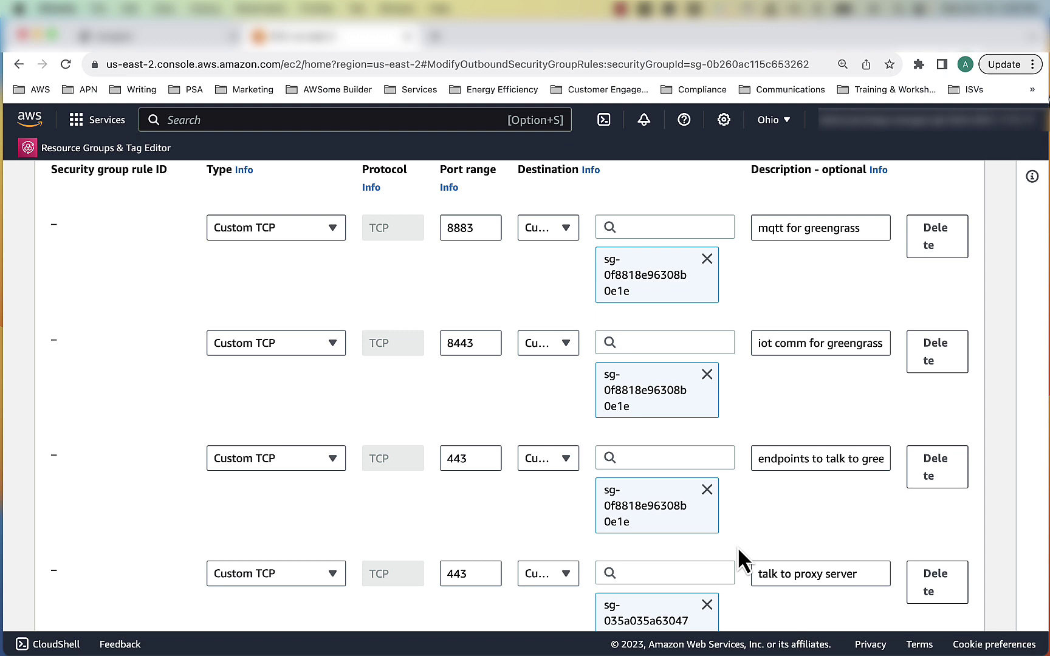
pyautogui.scroll(-5, 737, 547)
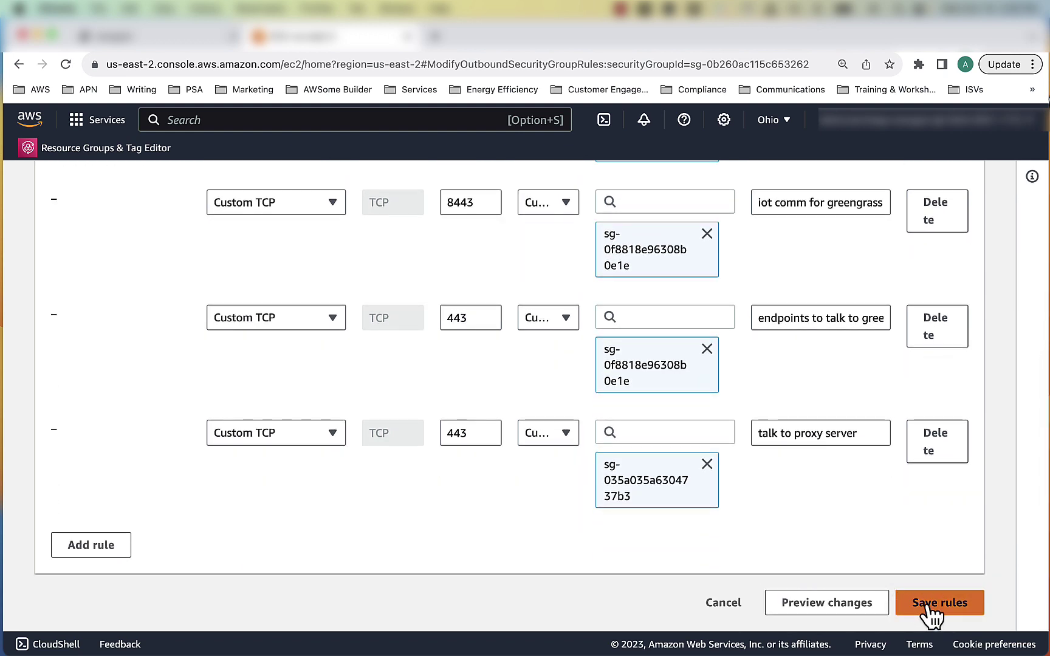
pyautogui.click(927, 605)
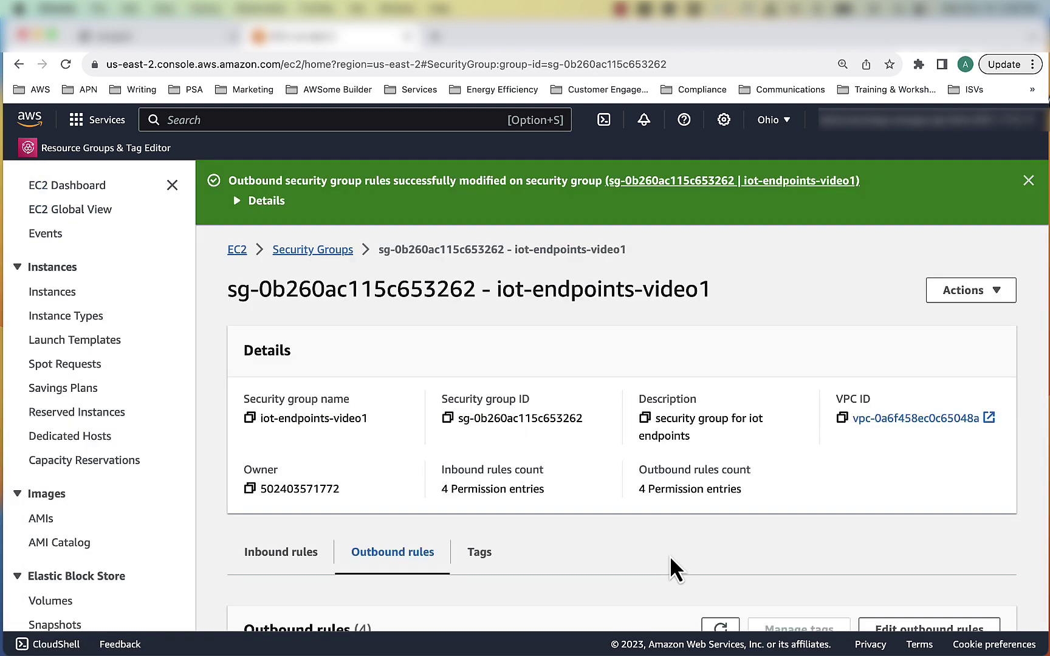